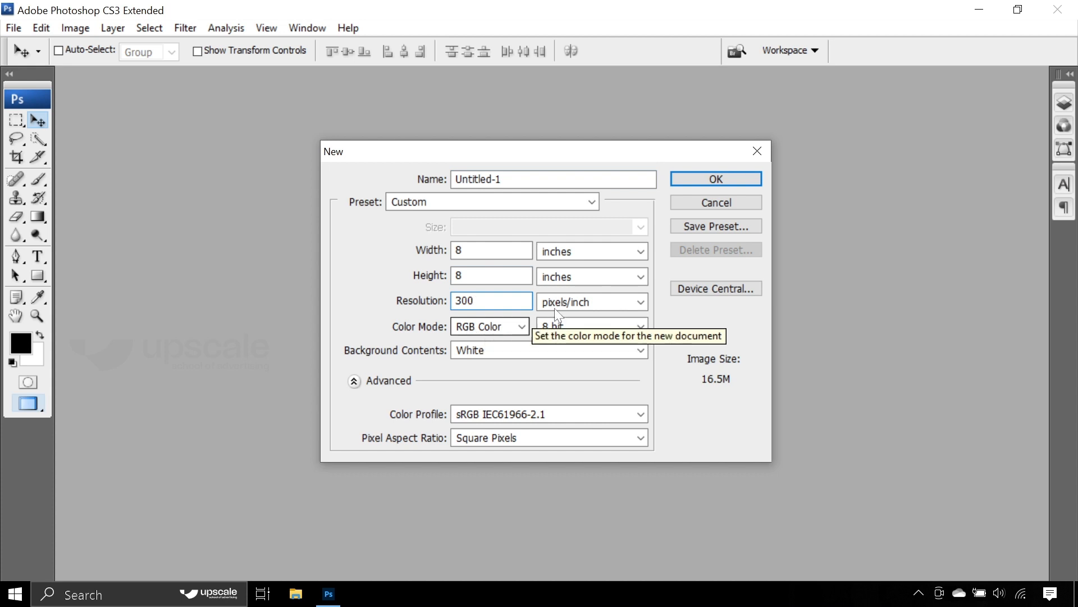
Step: Create an 8 x 8 inch RGB document at 300 pixels/inch with a white background
left_click(714, 180)
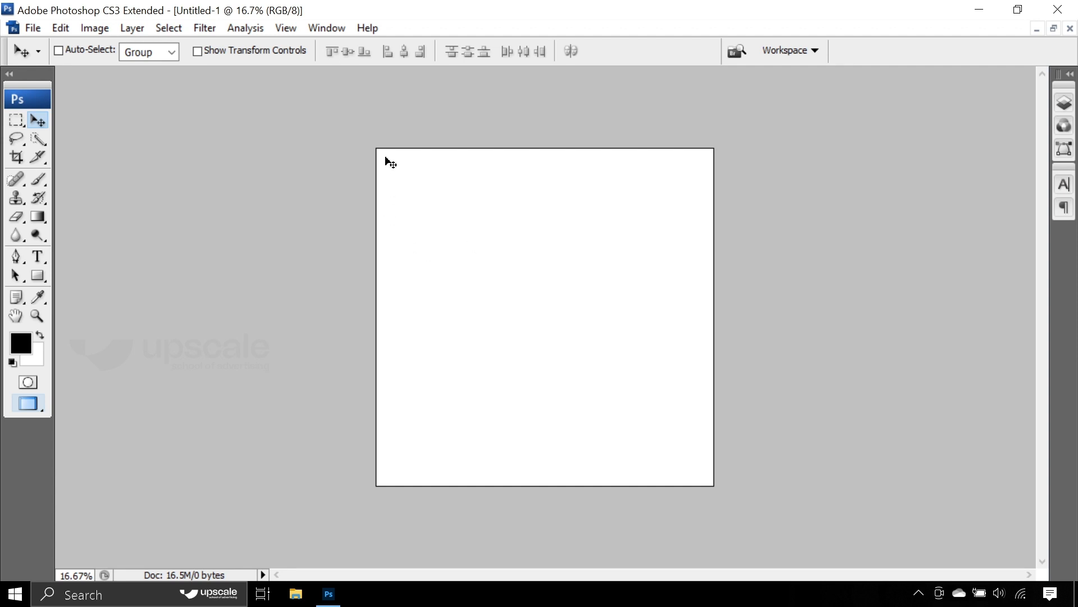
Step: Open the image size settings and examine the pixel dimensions, document width and height, and resolution
left_click(96, 28)
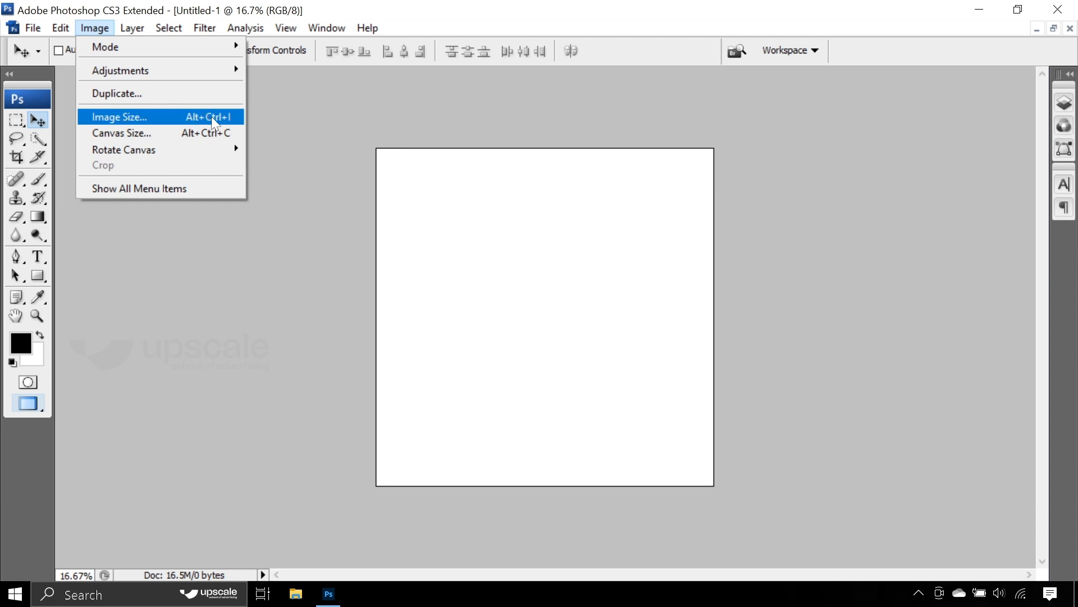
left_click(115, 118)
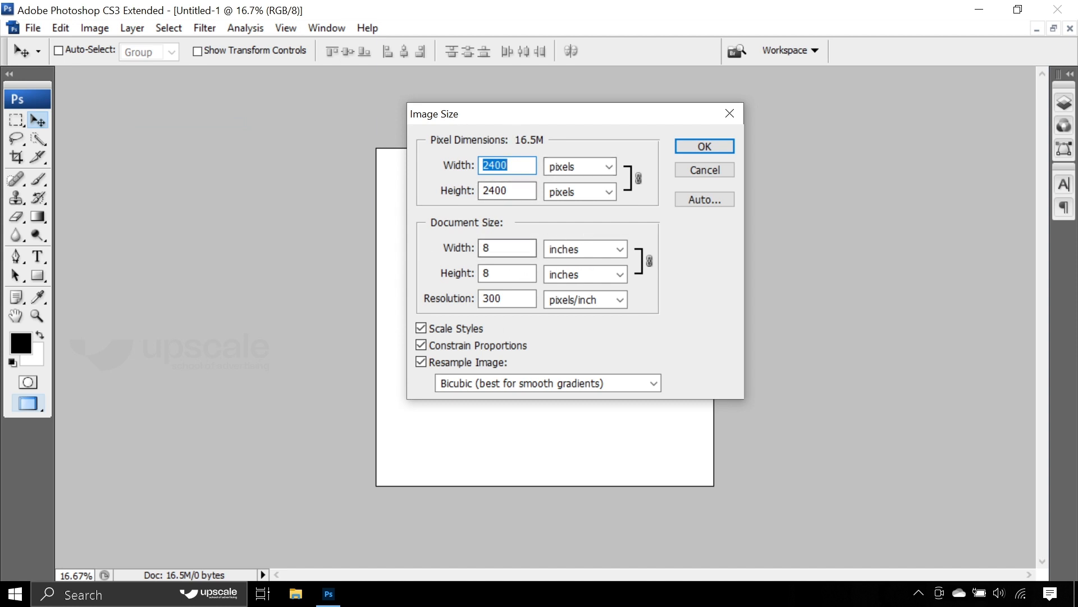
left_click(499, 249)
left_click(500, 277)
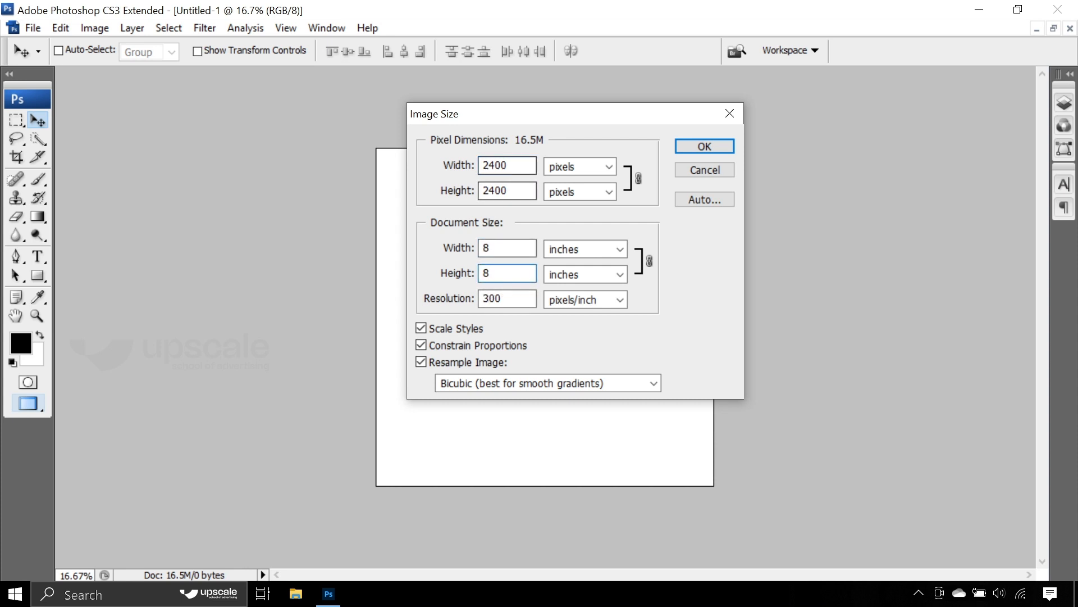
double_click(484, 165)
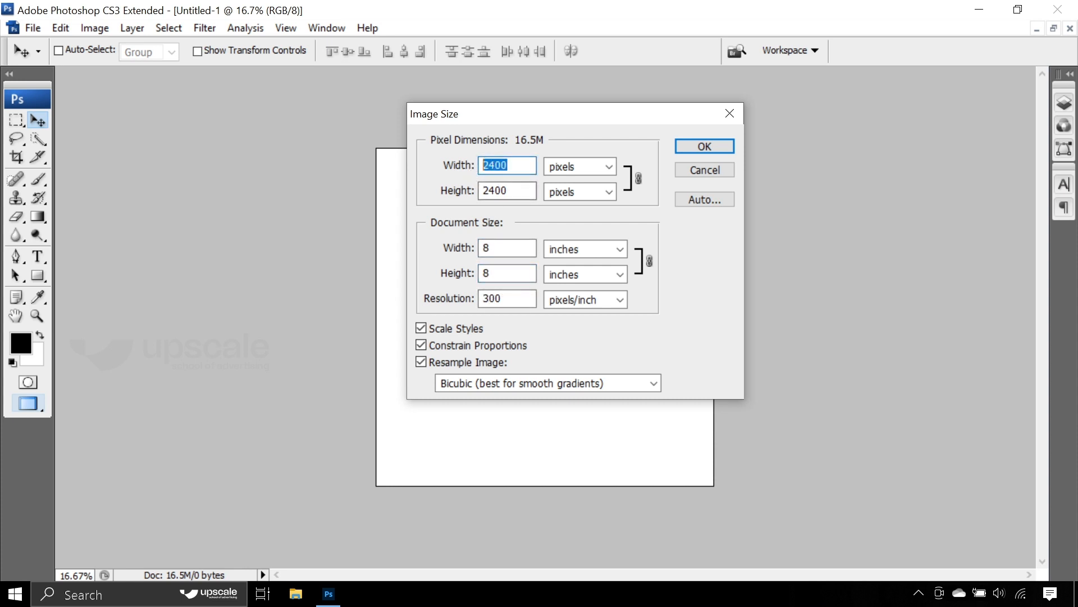
key("Tab")
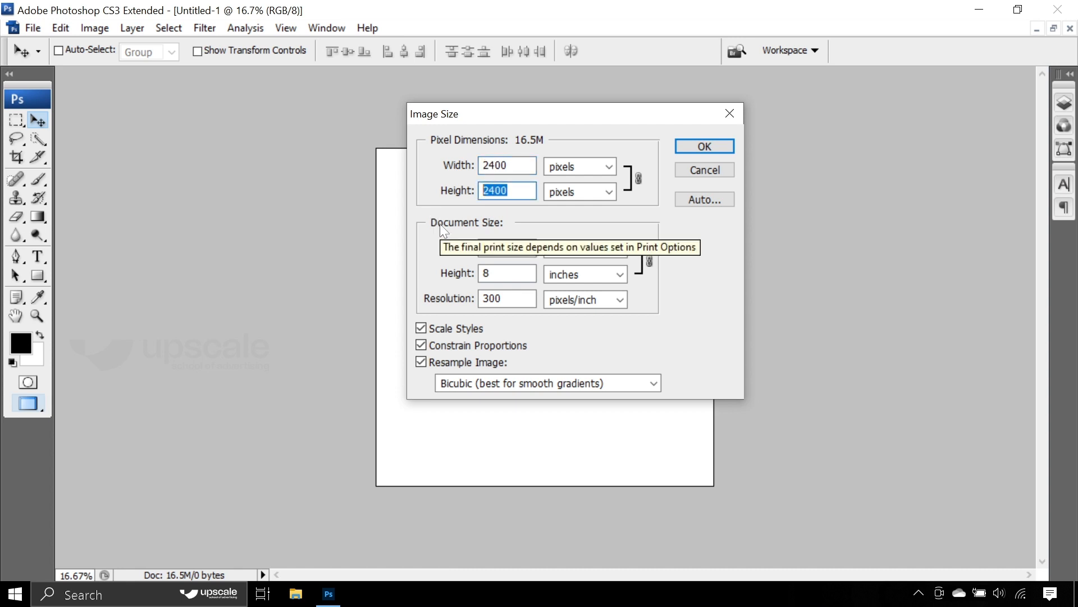
key("shift+Tab")
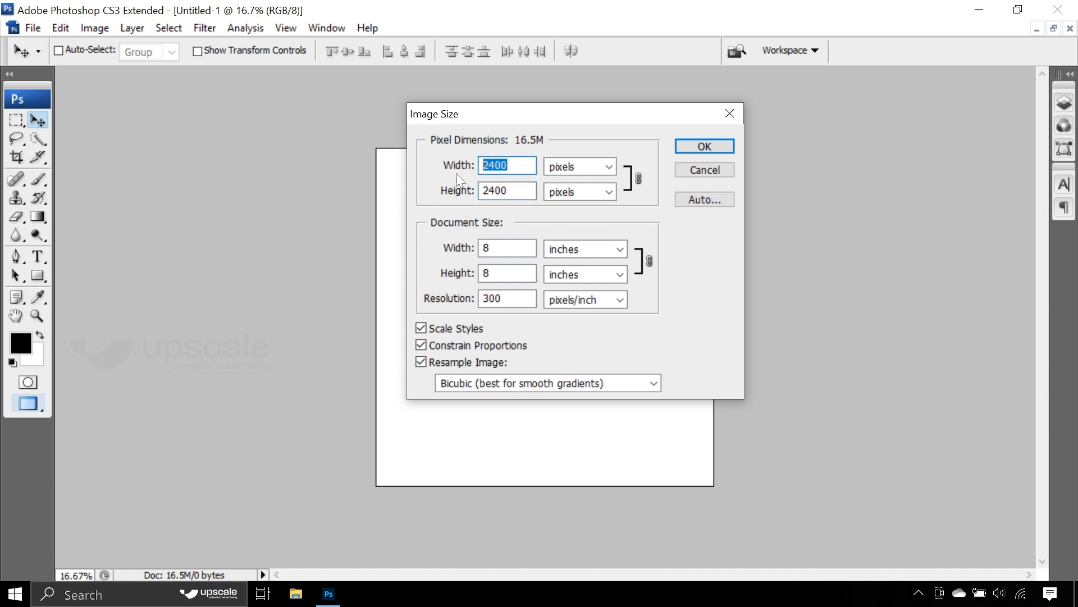
key("Tab")
key("Tab")
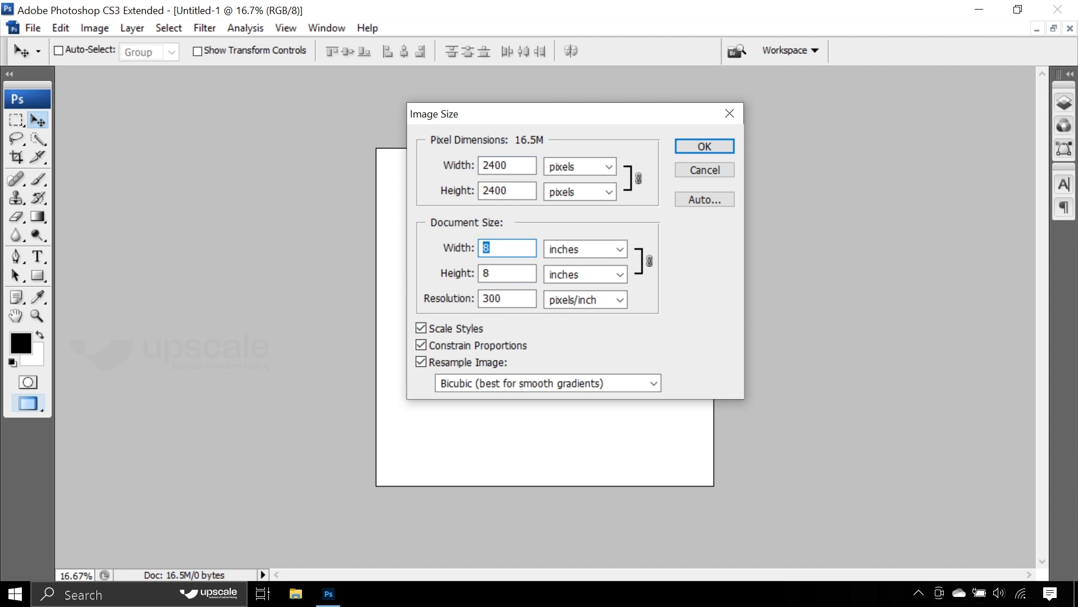
key("Tab")
key("Tab")
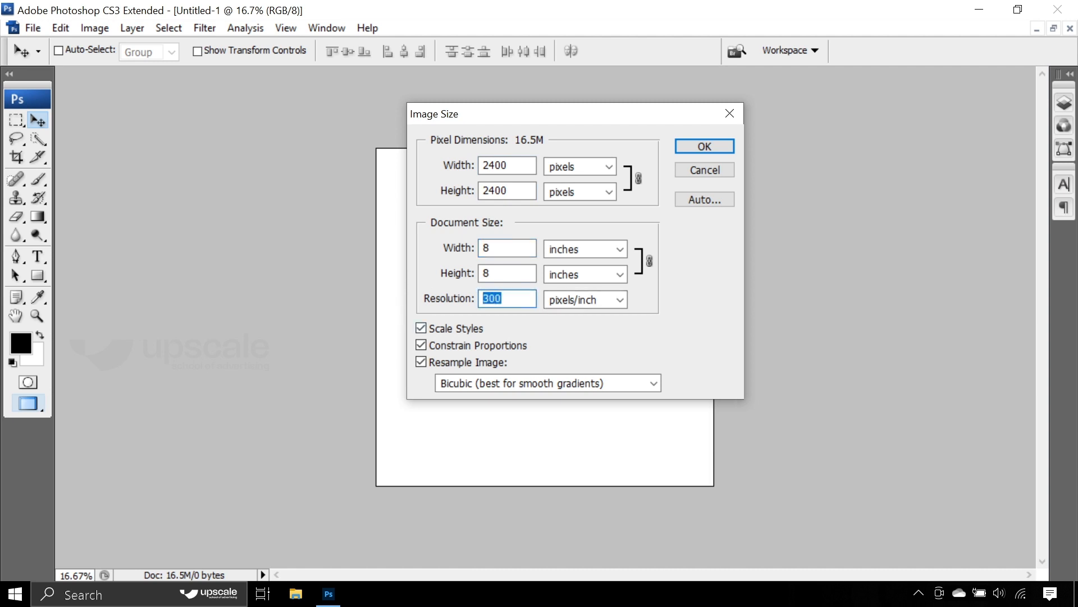
key("Right")
double_click(492, 298)
left_click(496, 275)
left_click(508, 190)
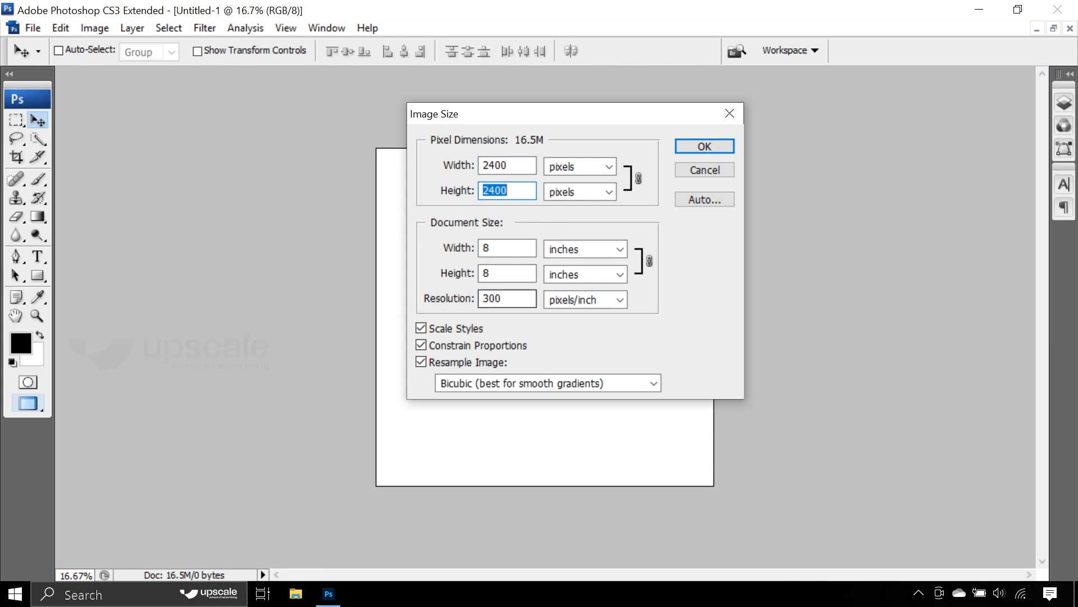
left_click_drag(509, 299, 434, 290)
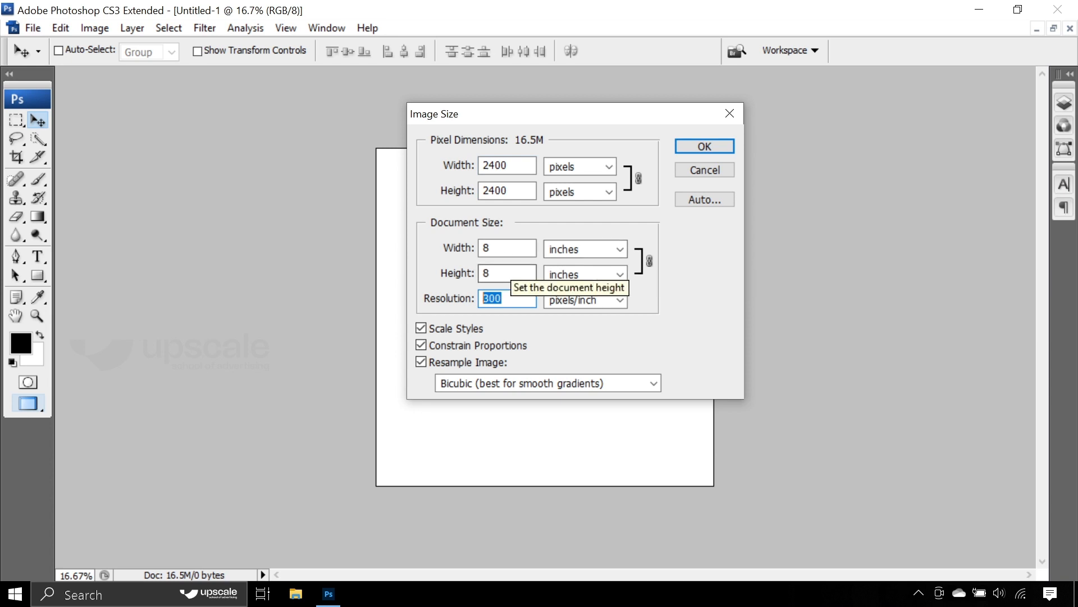
Step: Set the document width to 1 inch in the image size settings with proportions constrained
left_click(494, 273)
key("shift+Tab")
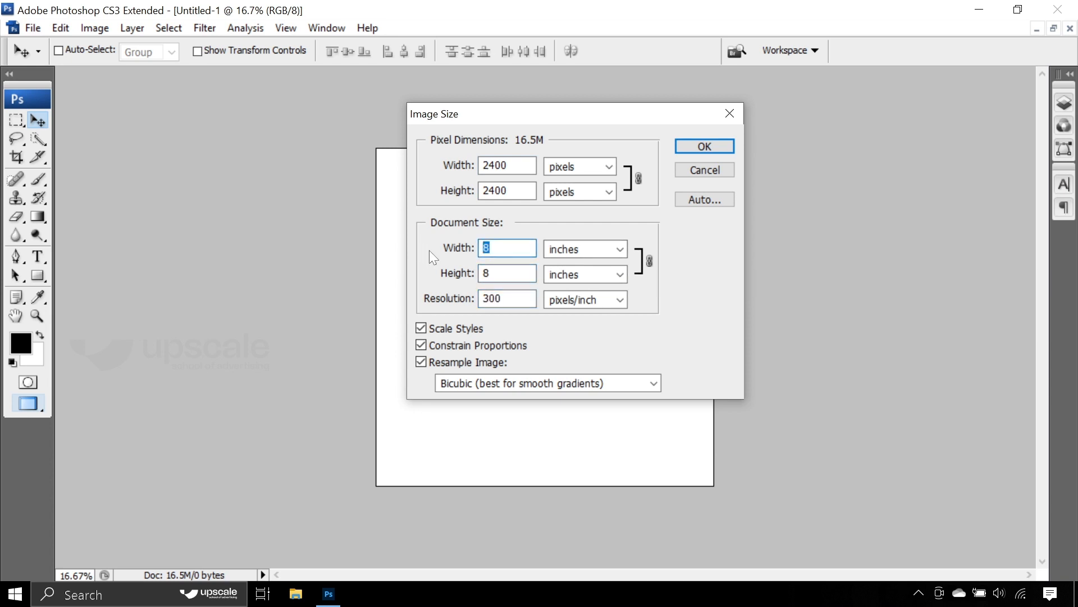
type("1")
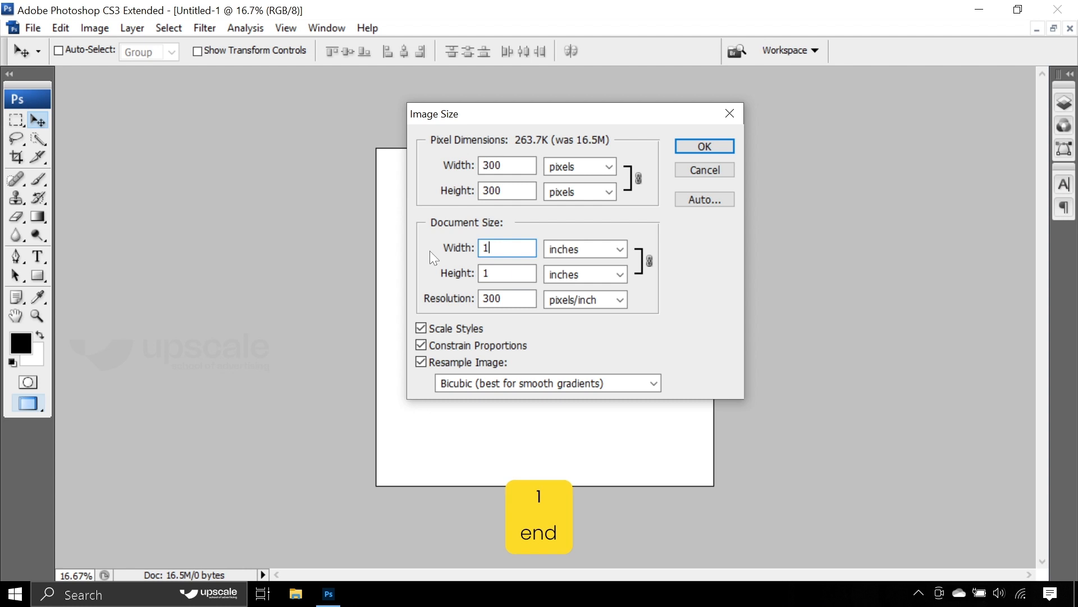
left_click(494, 273)
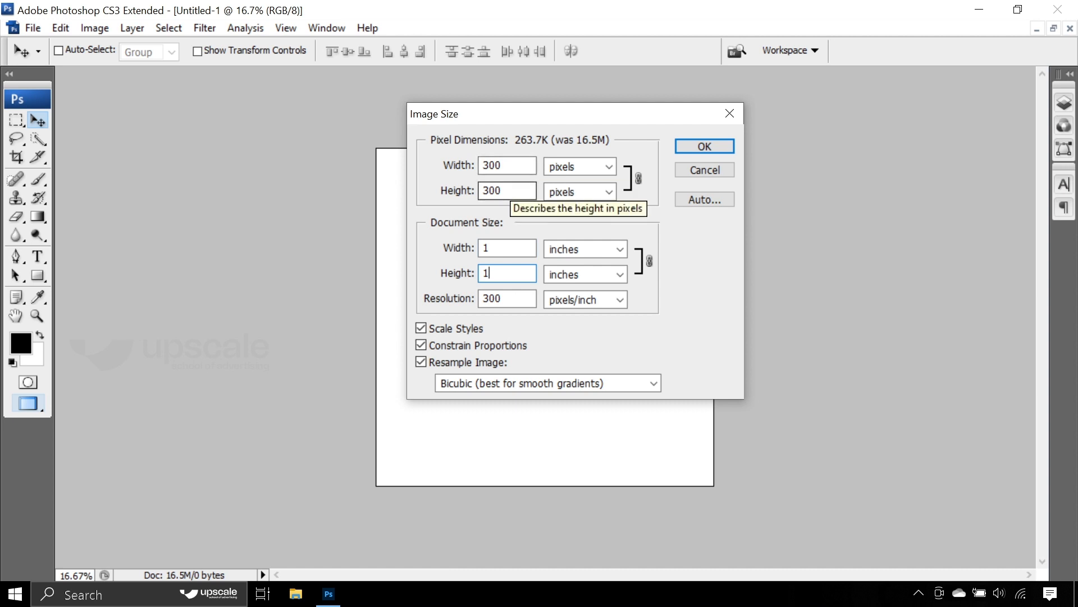
Step: Set the document width to 8 inches and apply the image size
left_click_drag(495, 249, 444, 257)
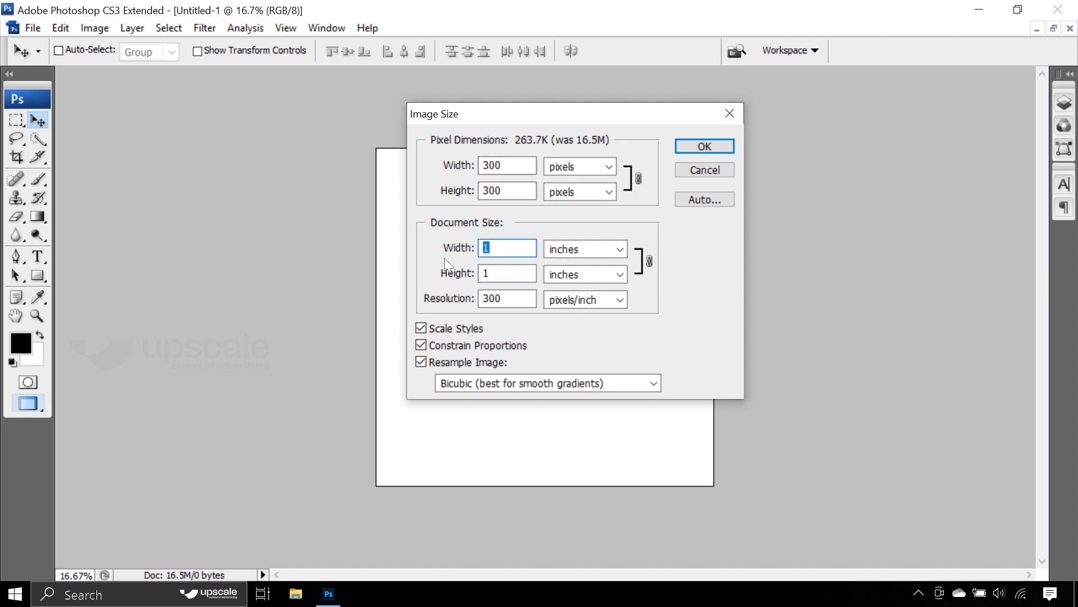
type("8")
left_click(702, 147)
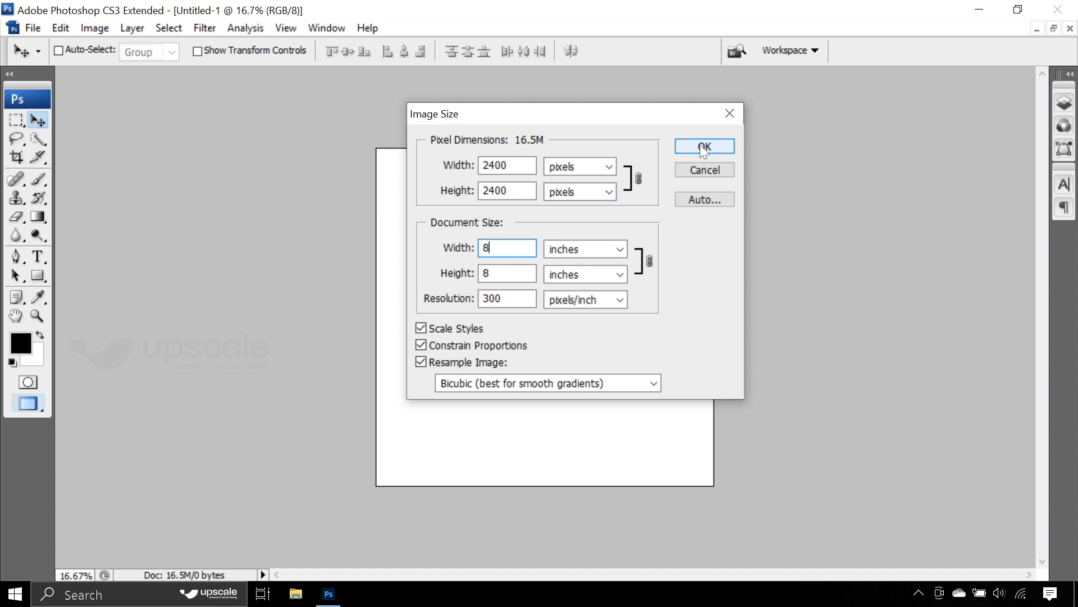
Step: Start a second new document and set its dimension units to inches
left_click(35, 29)
left_click(48, 46)
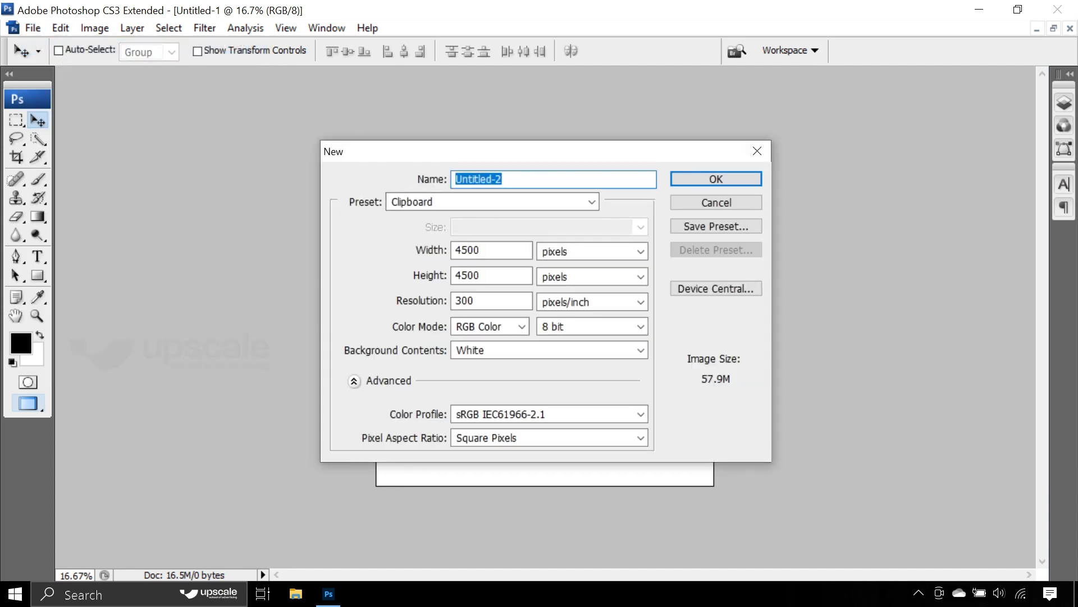
left_click(505, 179)
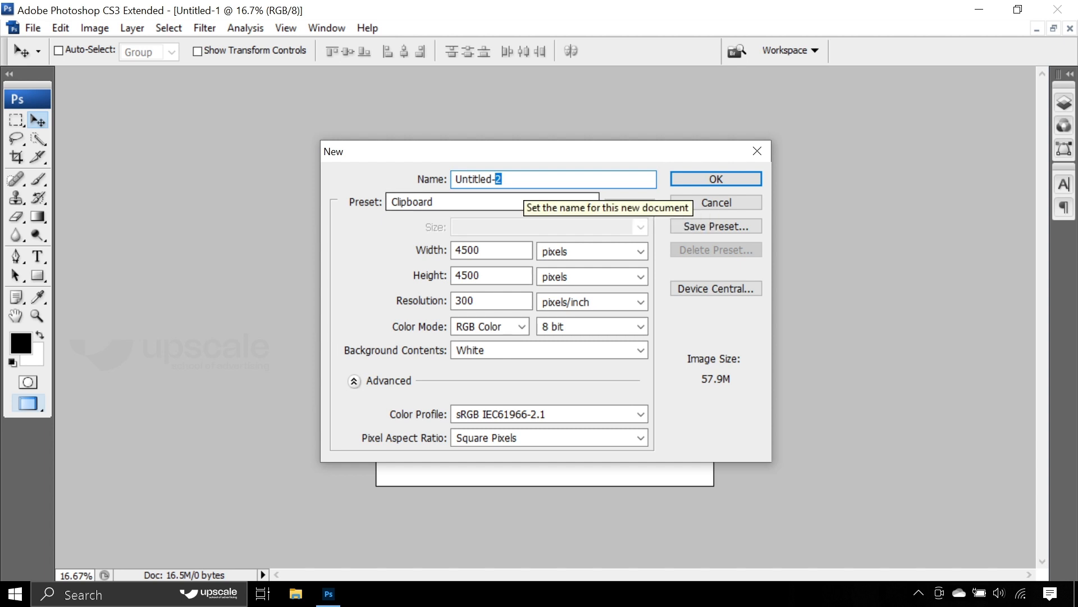
left_click(516, 179)
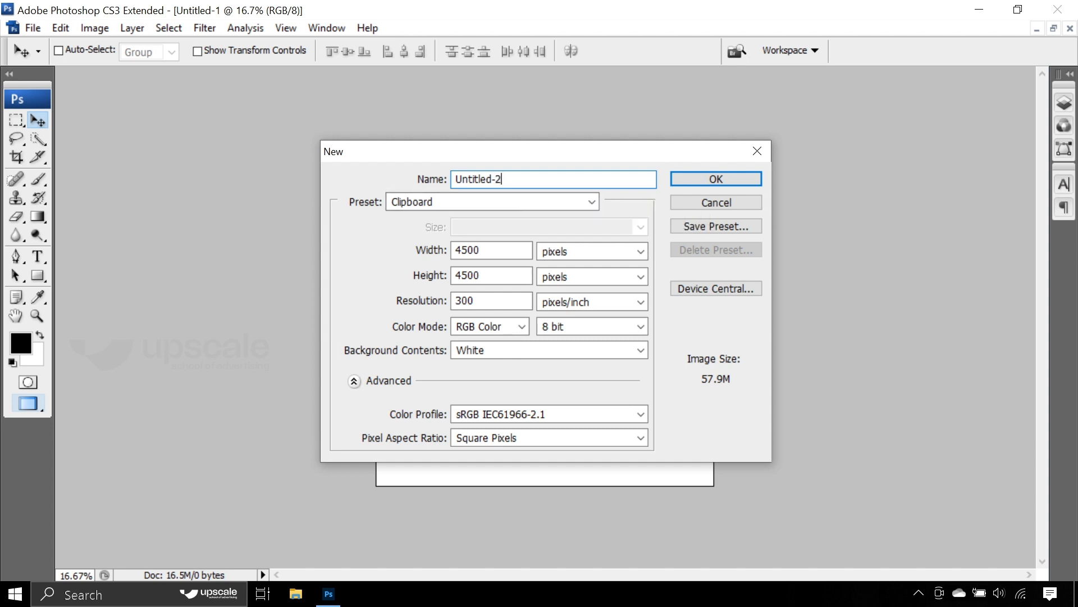
left_click(584, 251)
left_click(568, 281)
Step: Set the new document's width and height to 1 inch each and create it at 300 pixels/inch
left_click_drag(481, 250, 413, 252)
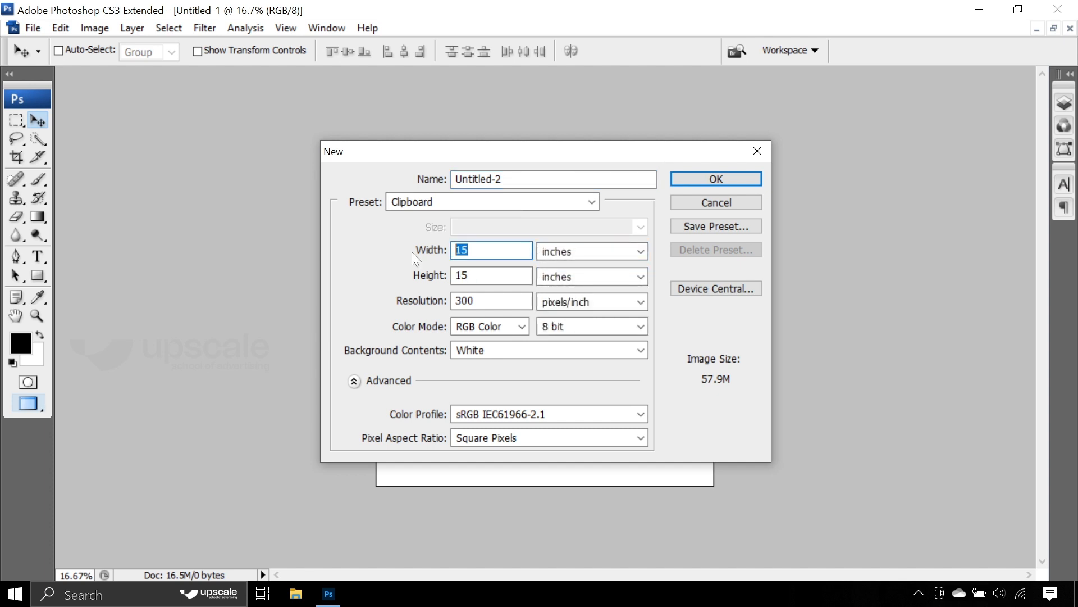
type("1")
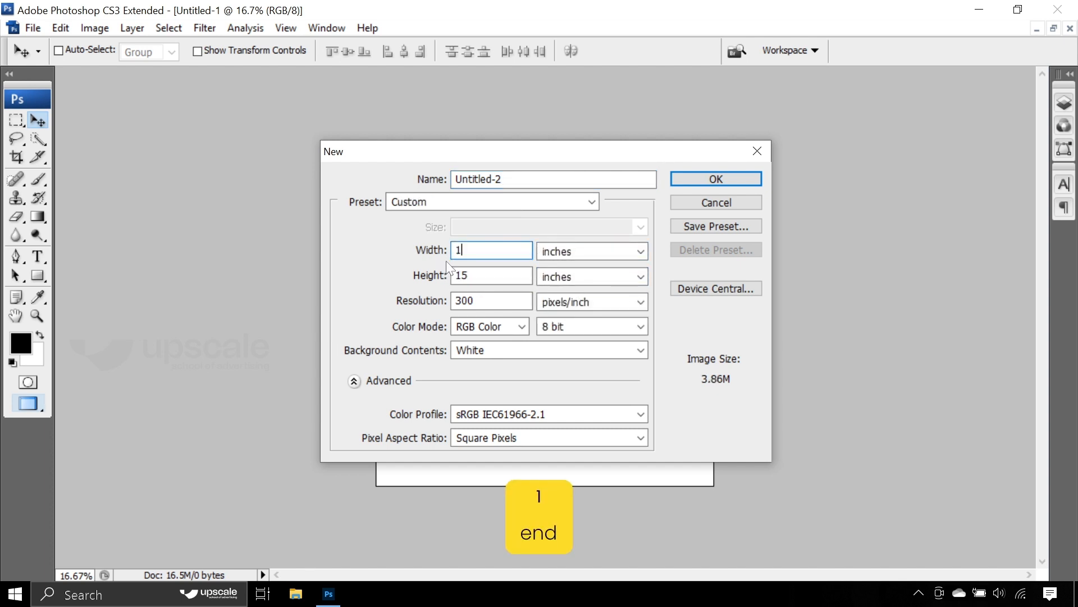
left_click_drag(483, 275, 387, 270)
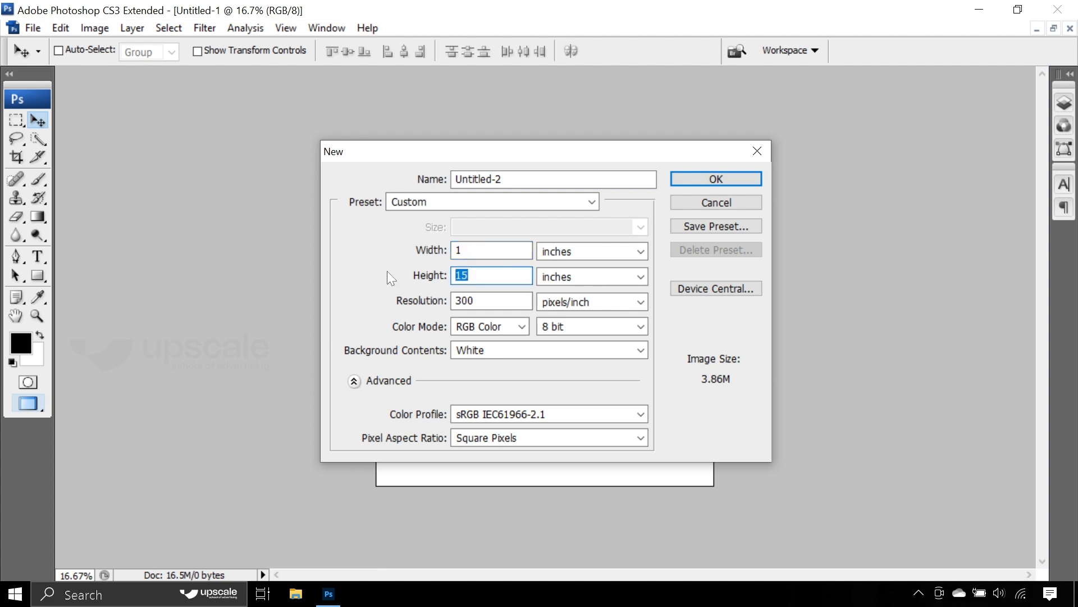
type("1")
left_click(682, 179)
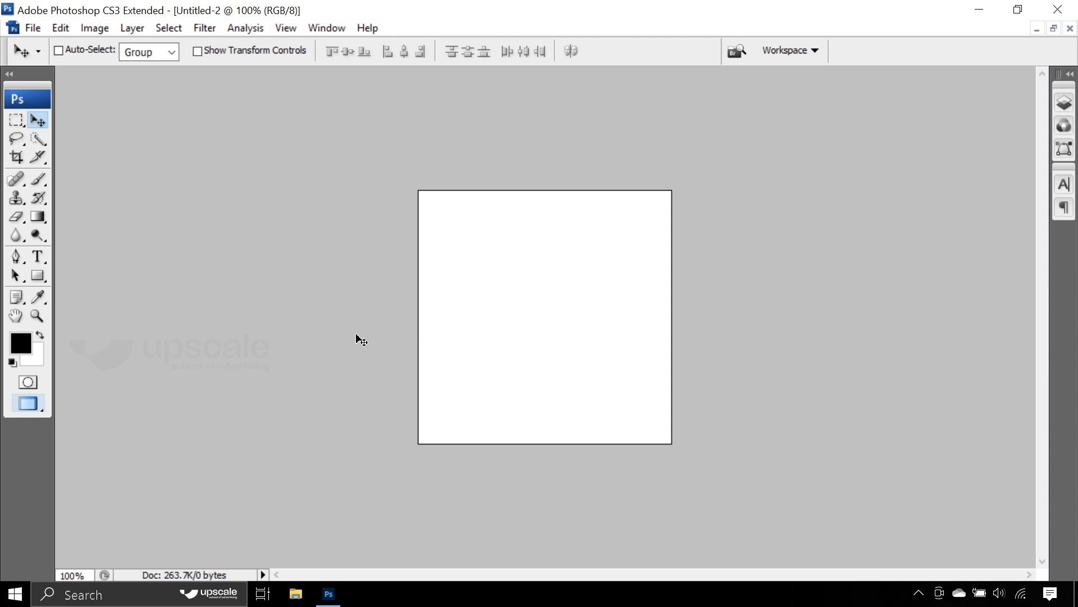
Step: Switch the screen mode to floating document windows and place the Untitled-2 window beside Untitled-1
key("f")
key("f")
key("f")
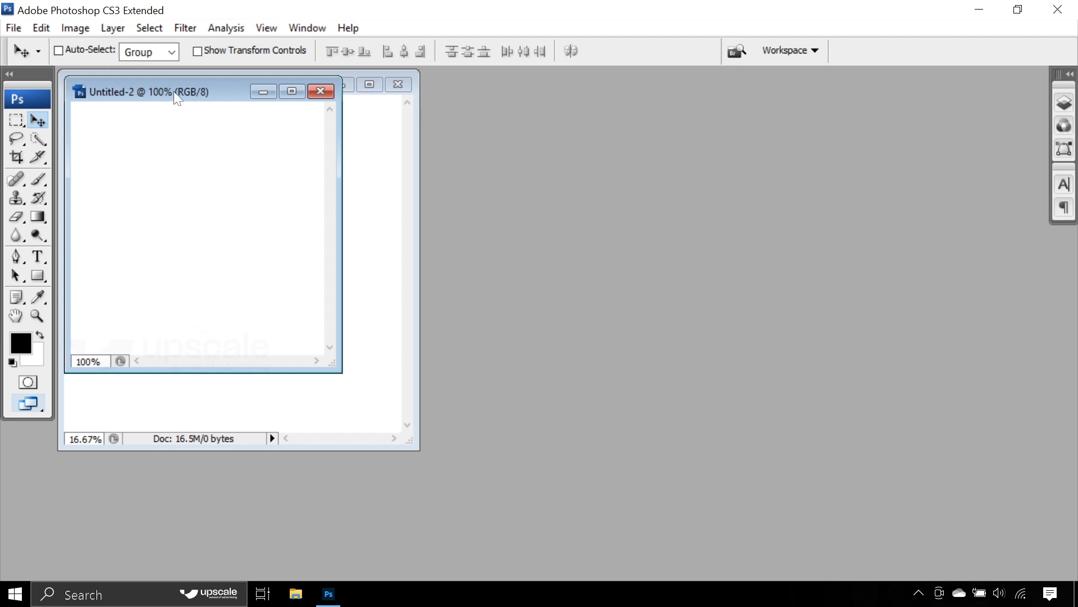
left_click_drag(174, 91, 678, 163)
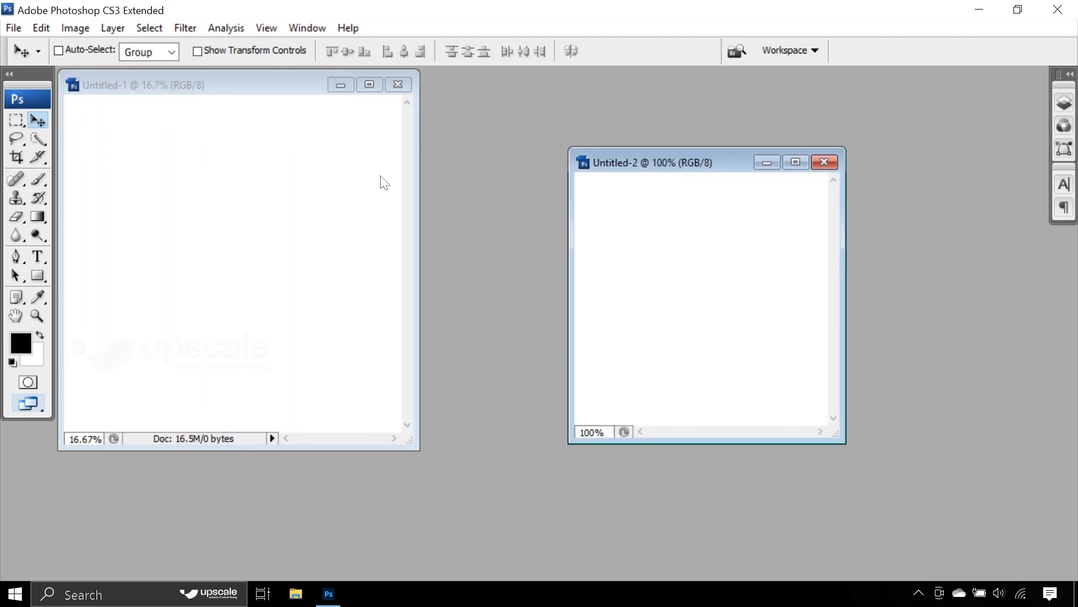
Step: Check the pixel dimensions and document size of Untitled-2, and leave the image size settings without applying changes
left_click(250, 86)
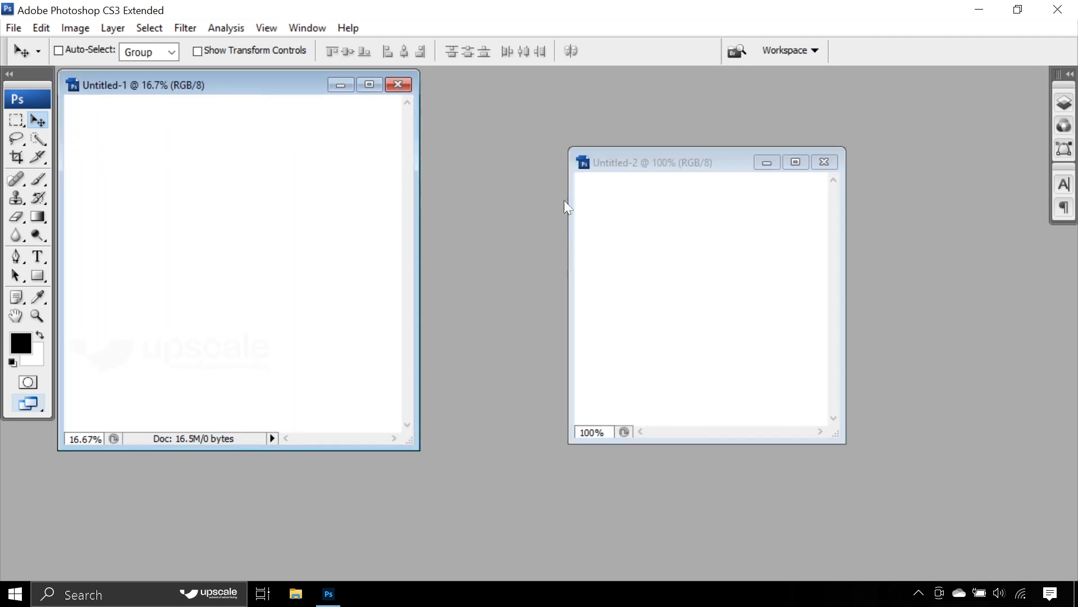
left_click(677, 163)
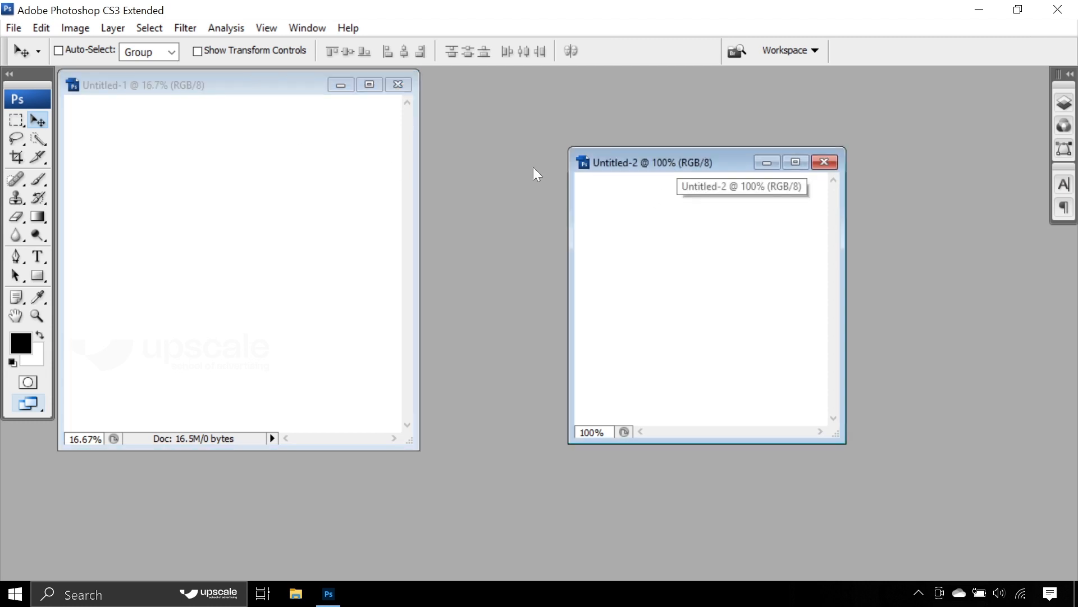
left_click(73, 28)
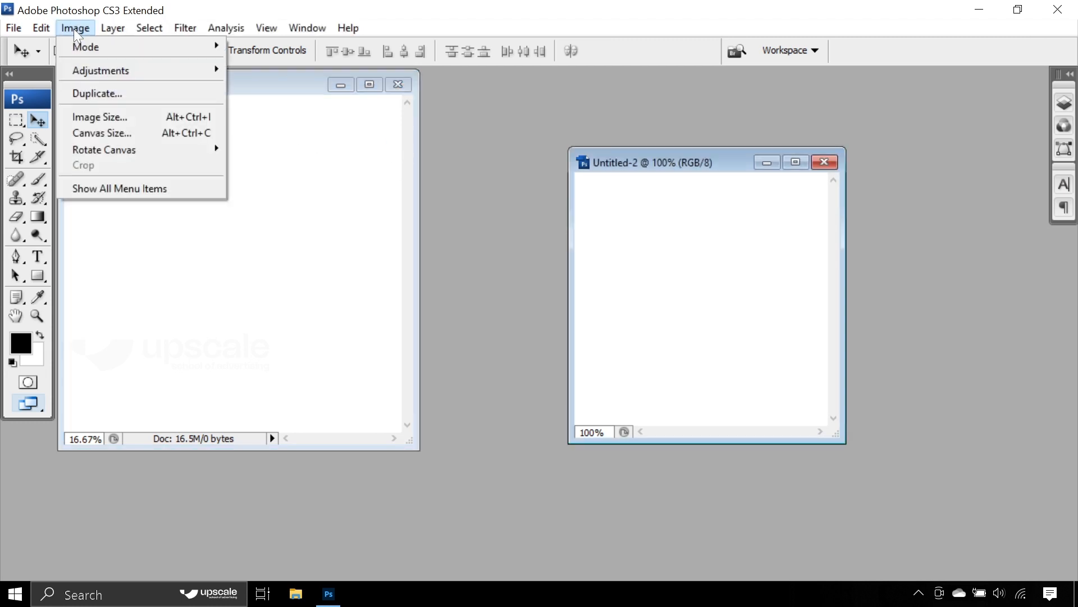
left_click(106, 117)
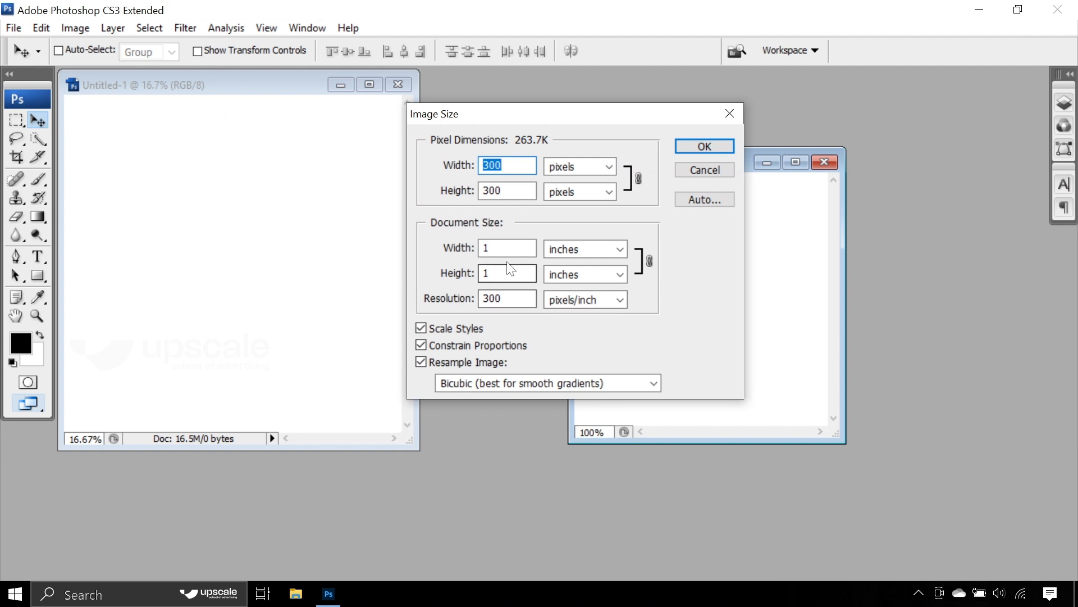
left_click(705, 174)
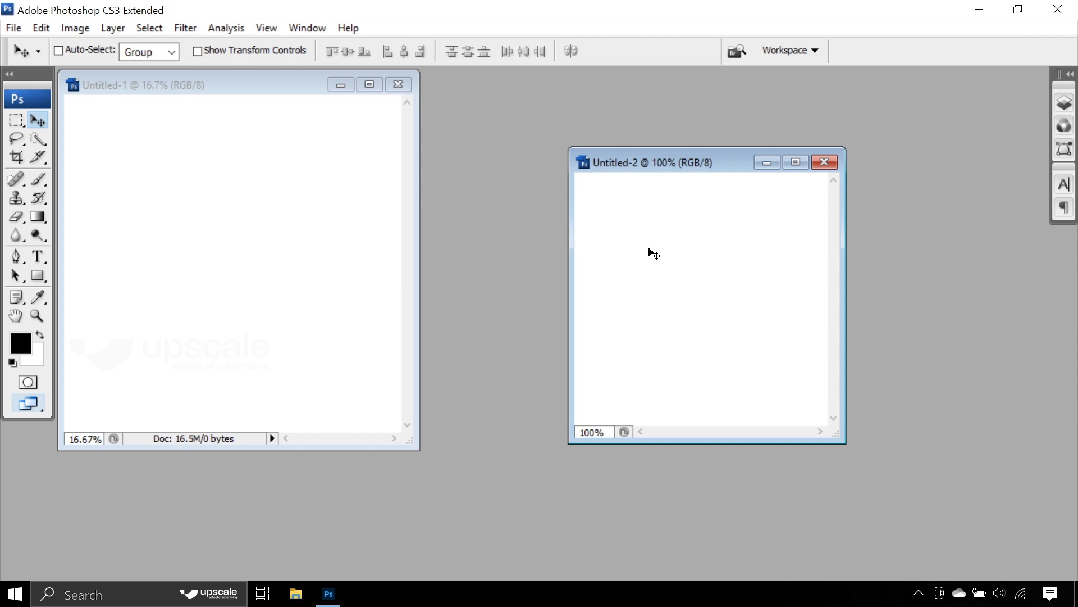
Step: Fill the Untitled-2 canvas with the black foreground color and refill it with the white background color
left_click(252, 252)
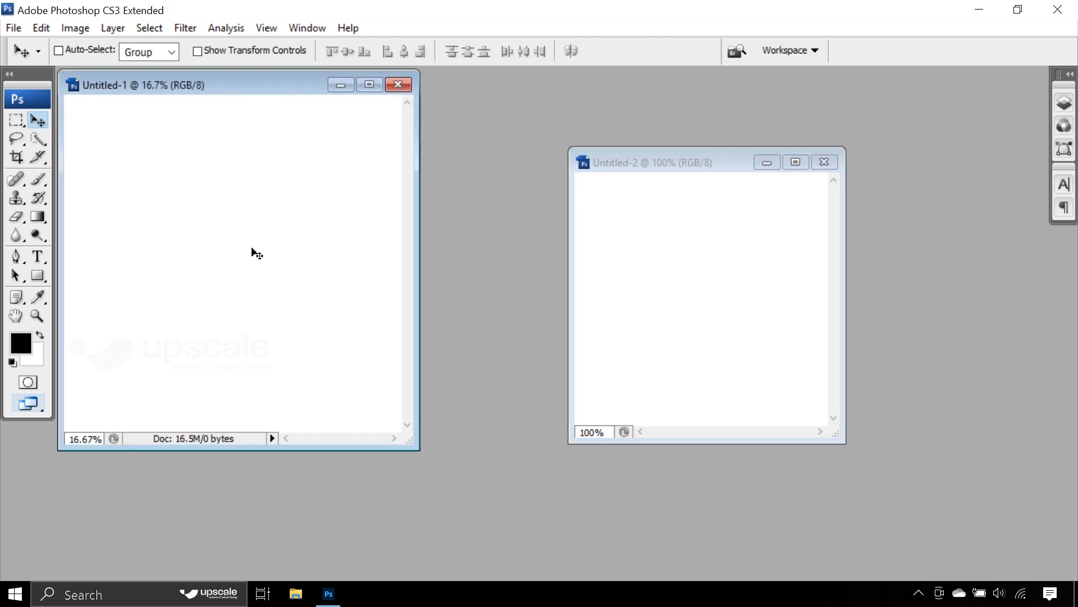
left_click(694, 355)
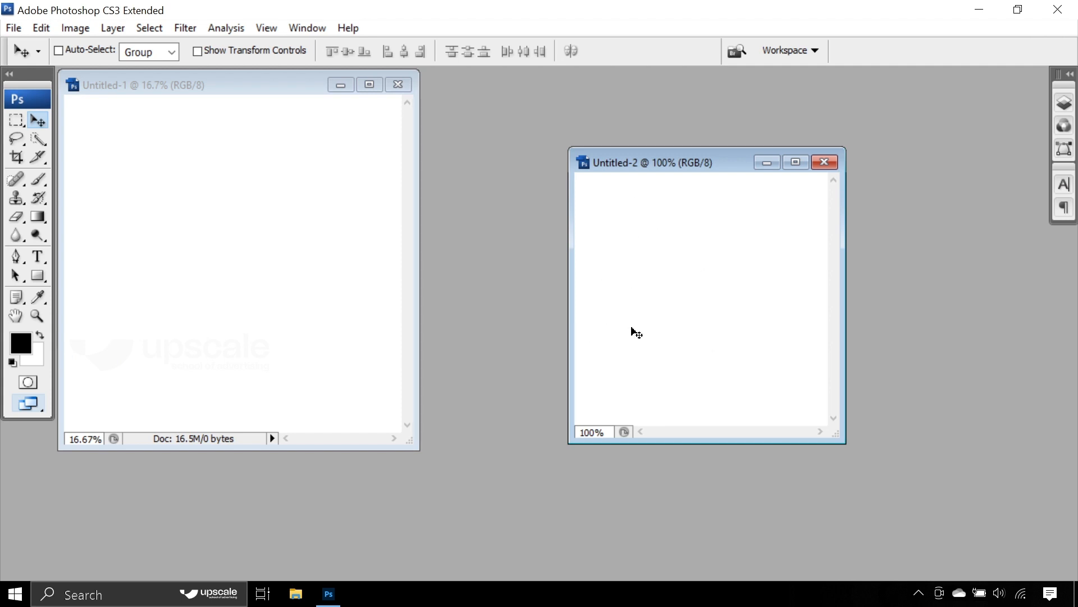
key("alt+BackSpace")
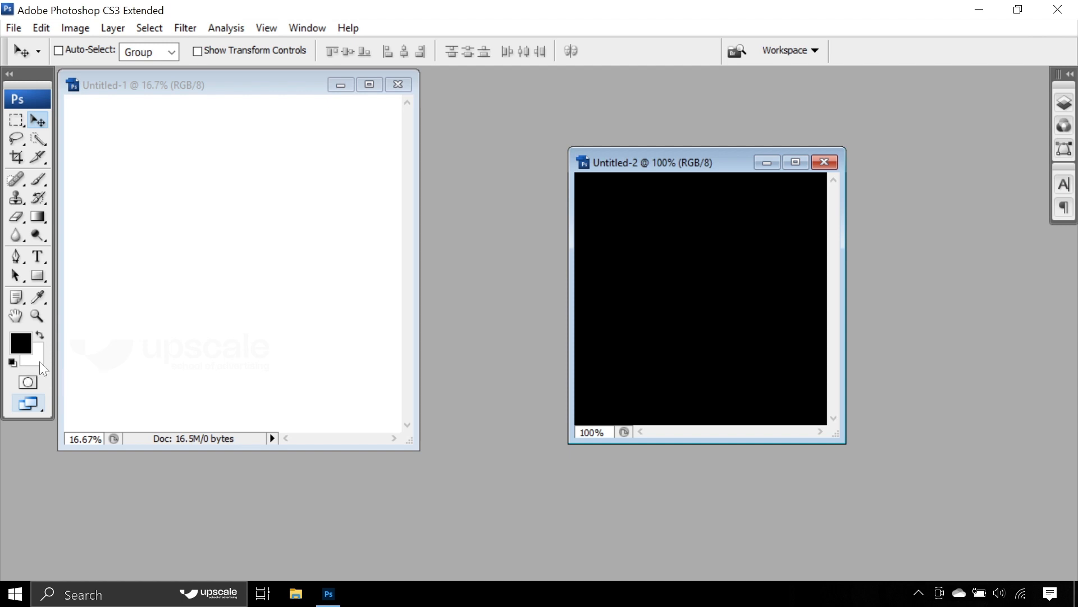
key("ctrl")
key("ctrl+BackSpace")
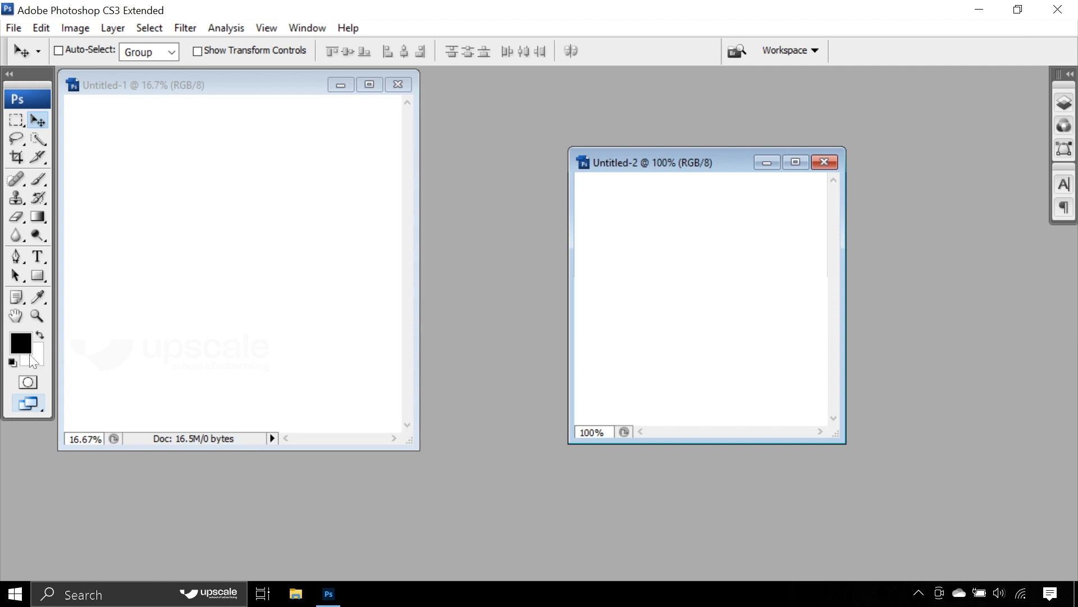
Step: Set the background color to pure red (ff0000)
left_click(33, 360)
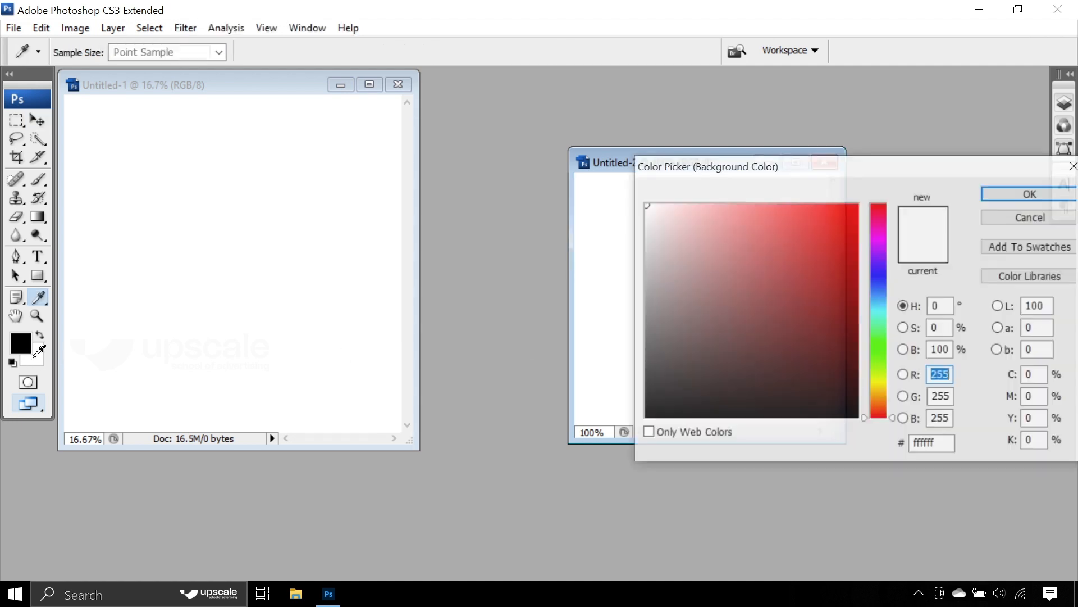
left_click_drag(755, 177, 448, 155)
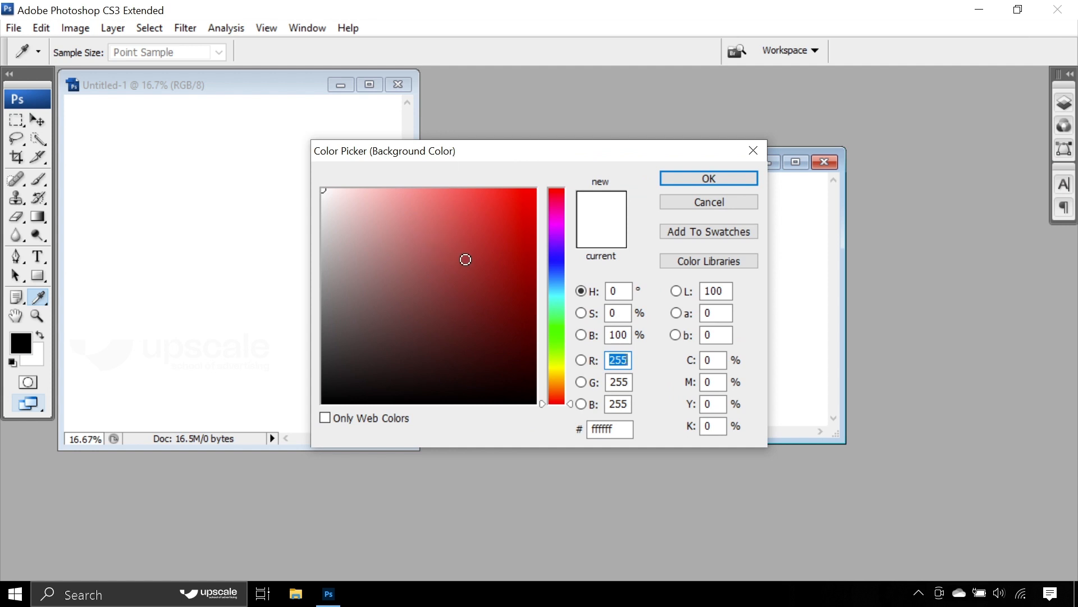
left_click_drag(465, 258, 556, 178)
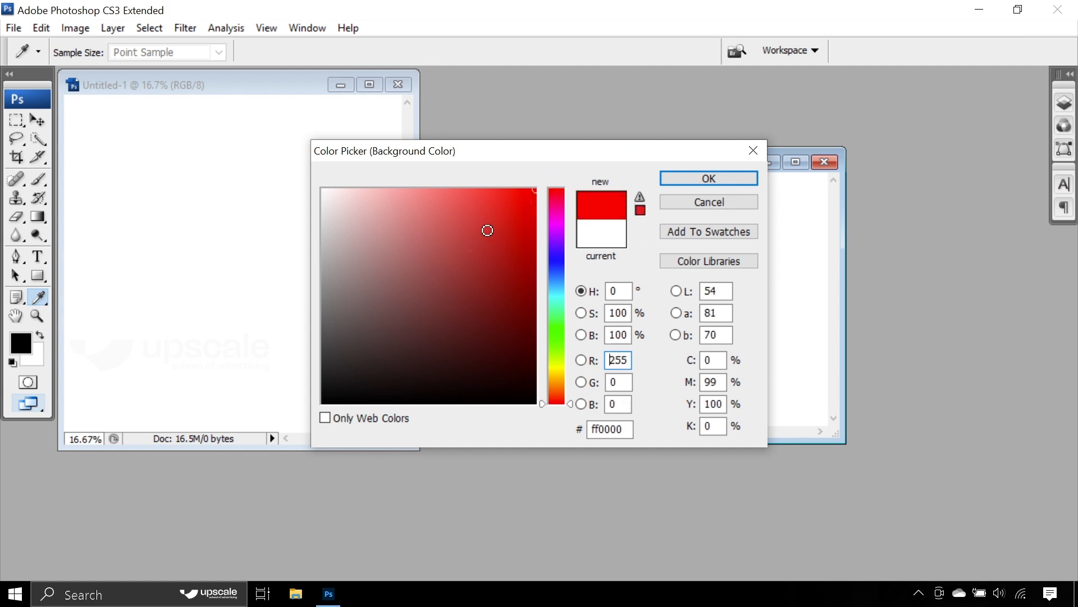
left_click_drag(477, 225, 538, 185)
left_click(709, 178)
key("v")
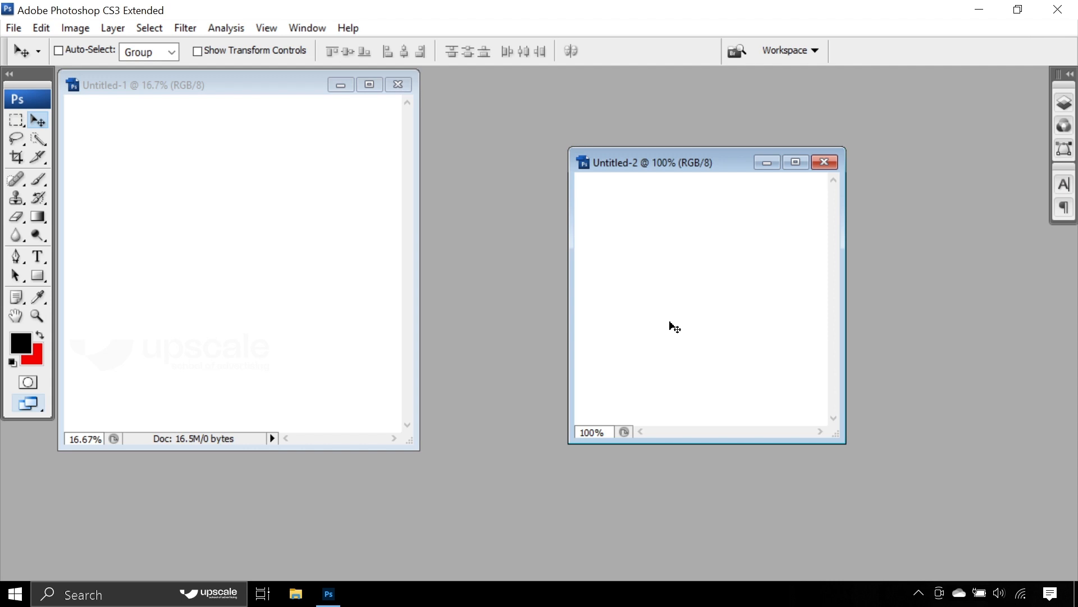
Step: Fill the Untitled-2 canvas with the red background color and refill it with the black foreground color
key("ctrl")
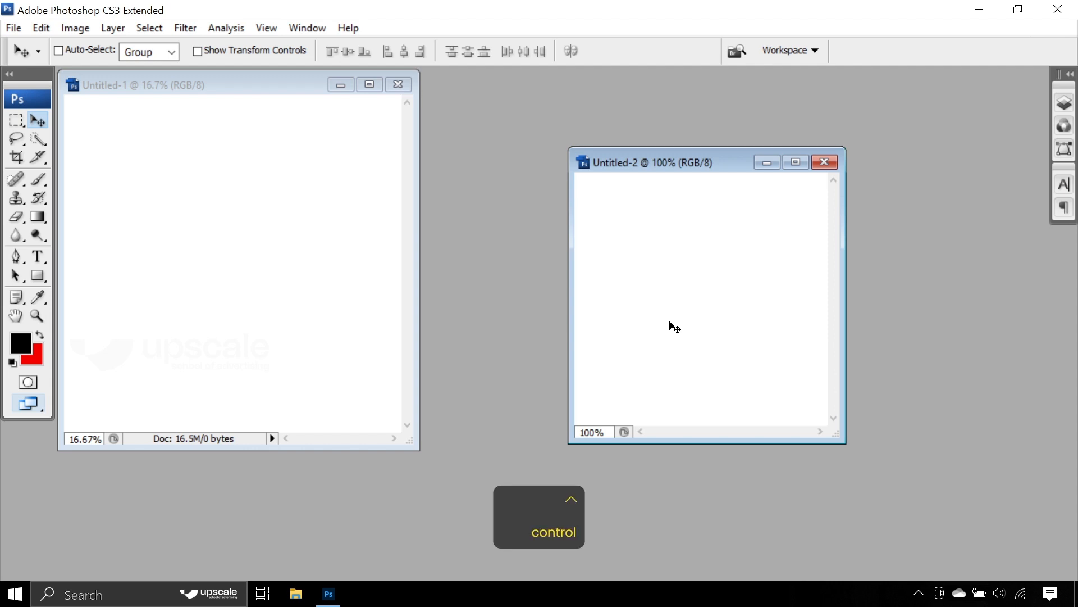
key("ctrl+BackSpace")
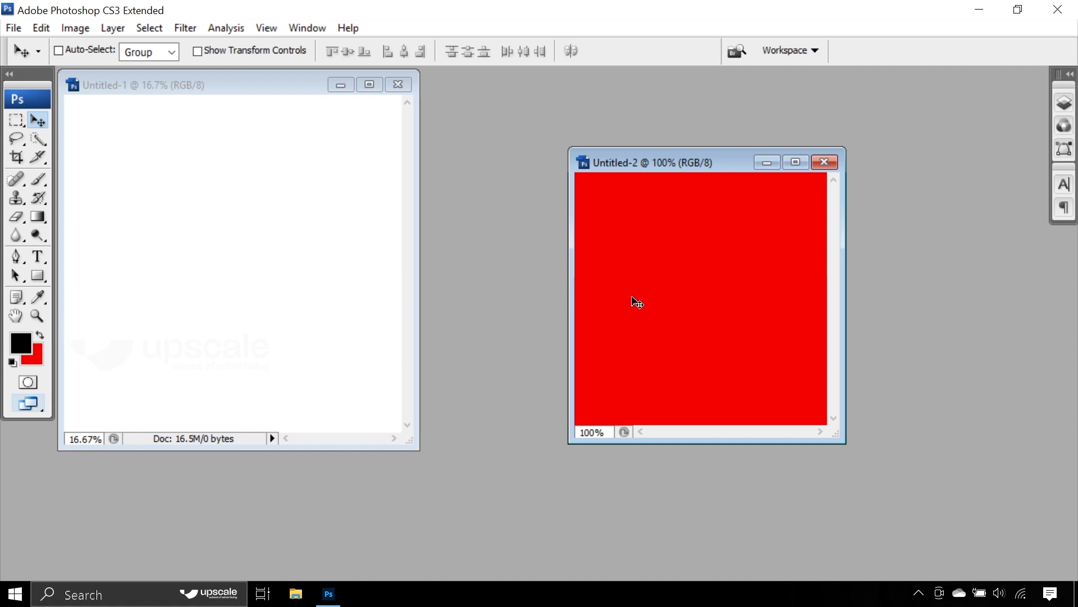
key("alt")
key("alt+BackSpace")
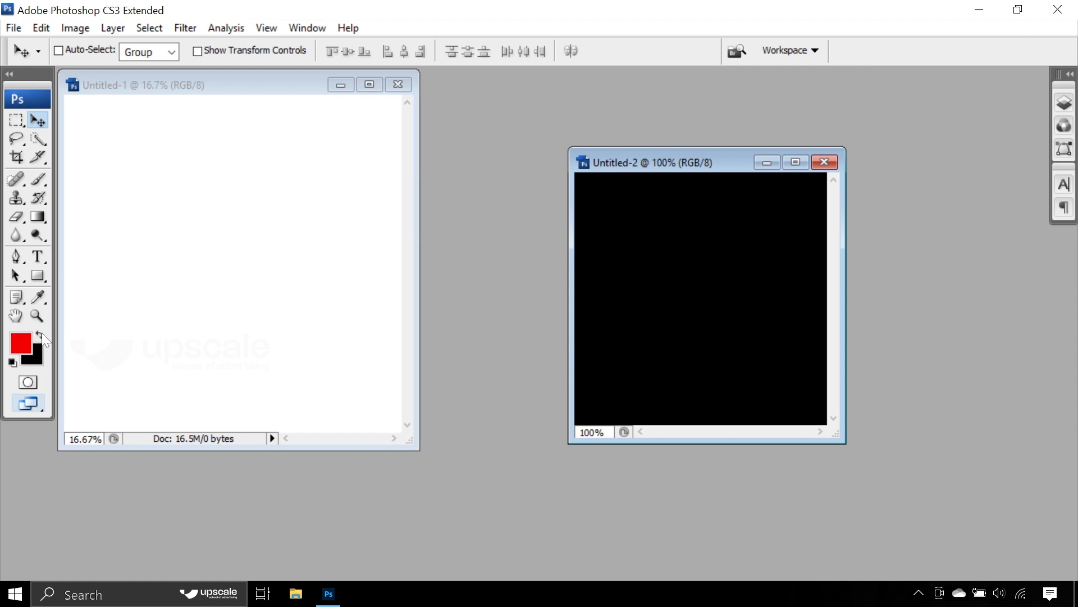
Step: Swap the foreground and background colors, set the background to bright green, and reset both to default black and white
left_click(38, 361)
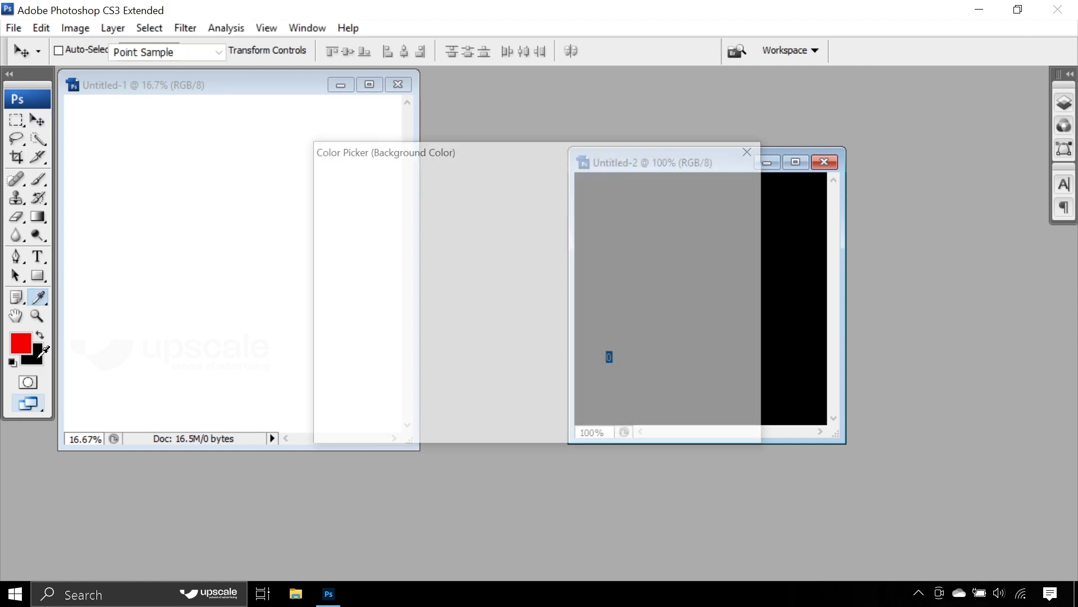
left_click(550, 331)
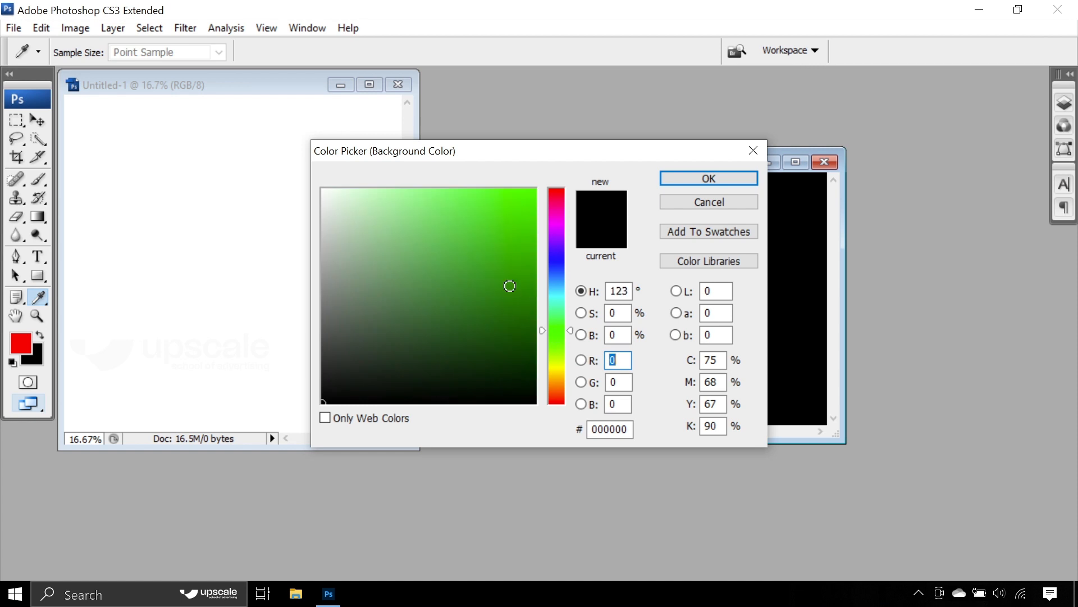
left_click(534, 191)
left_click(709, 179)
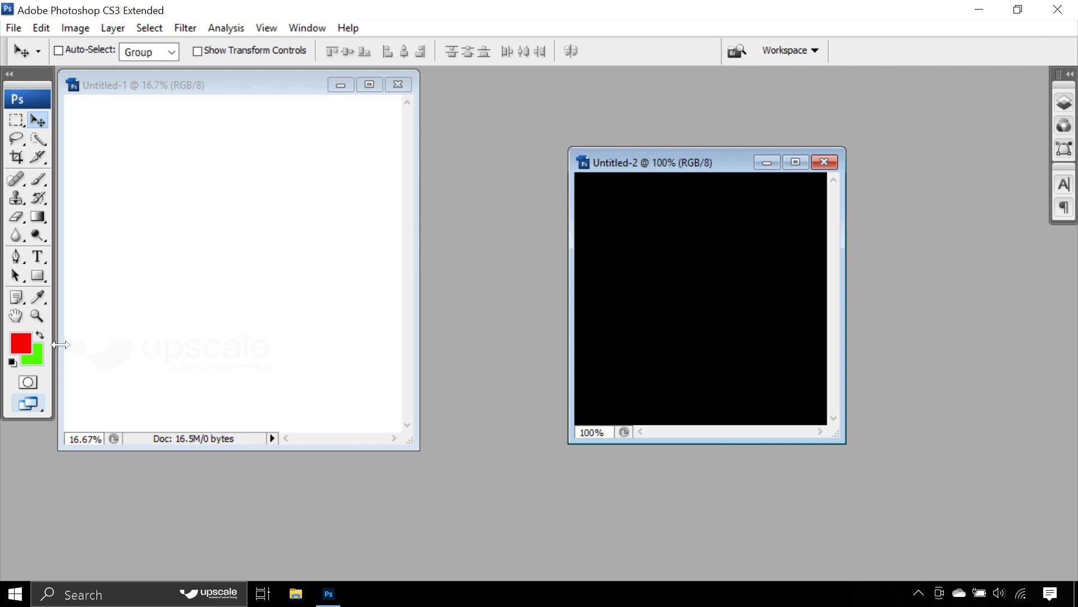
key("d")
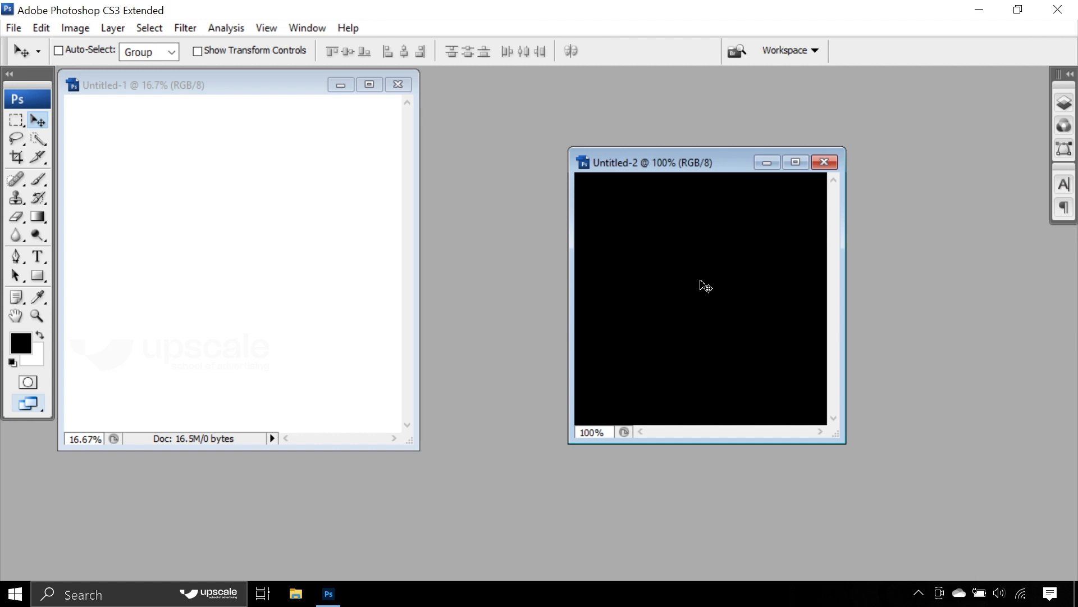
Step: Copy the black 1-inch square from Untitled-2 into the upper middle of Untitled-1 and show the document's layers
left_click_drag(701, 281, 256, 203)
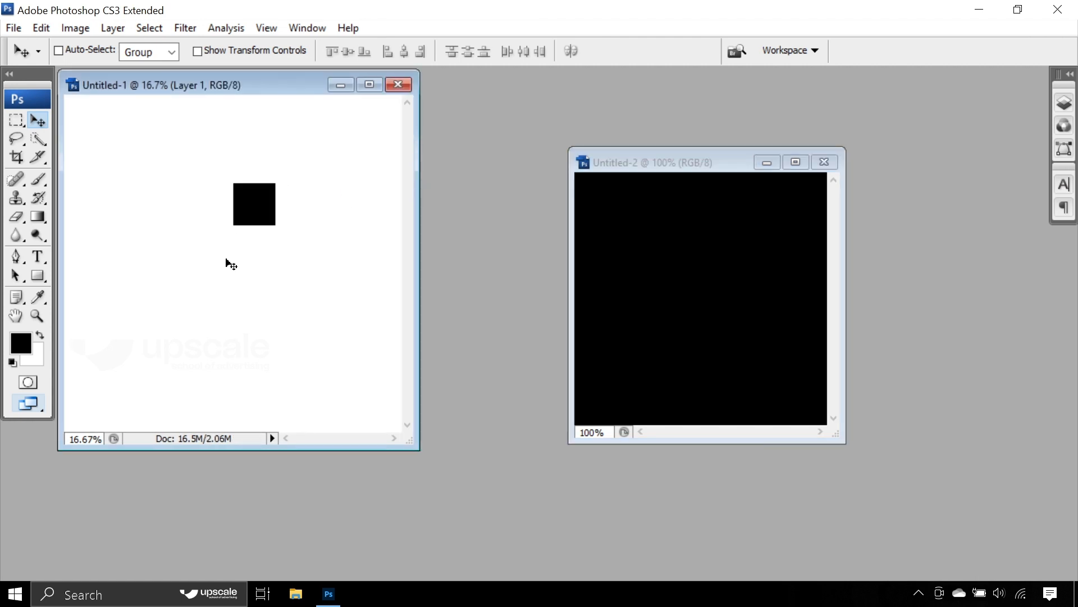
left_click(1064, 105)
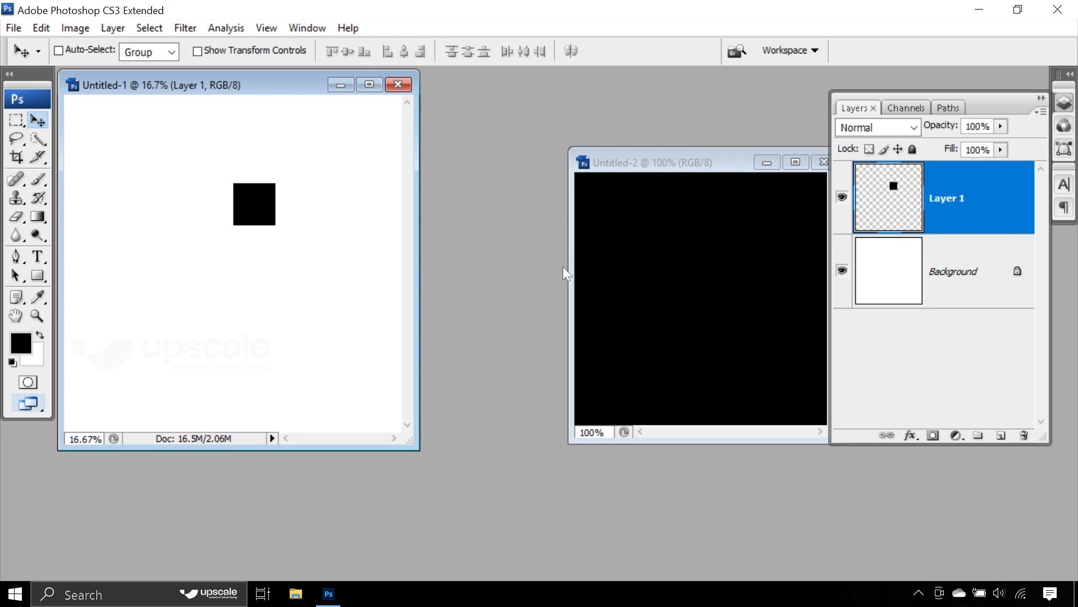
Step: Close the Untitled-2 document without saving its changes
left_click(696, 263)
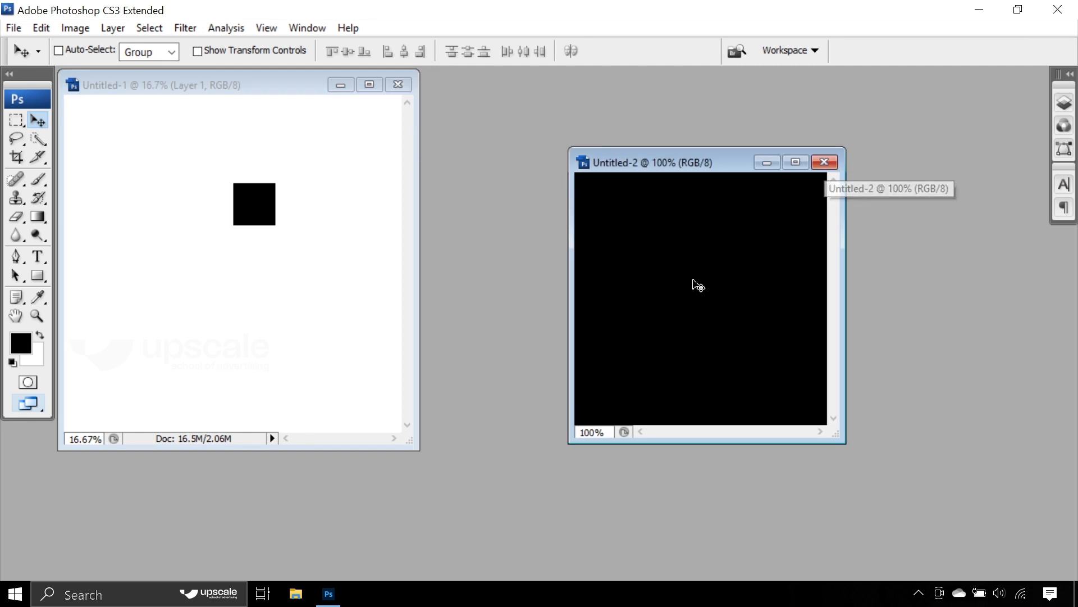
left_click(825, 162)
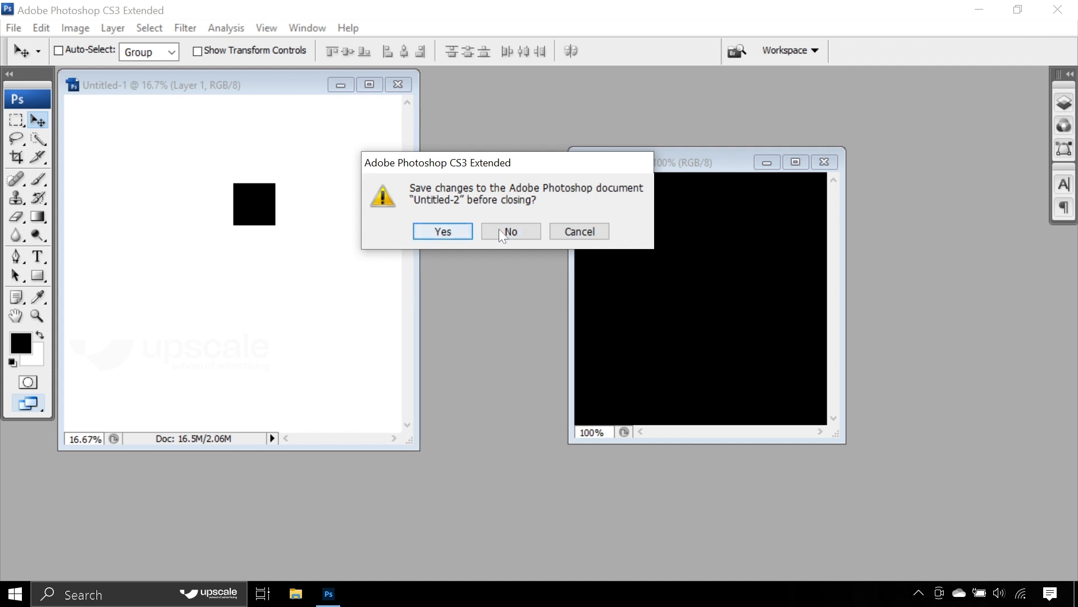
left_click(524, 229)
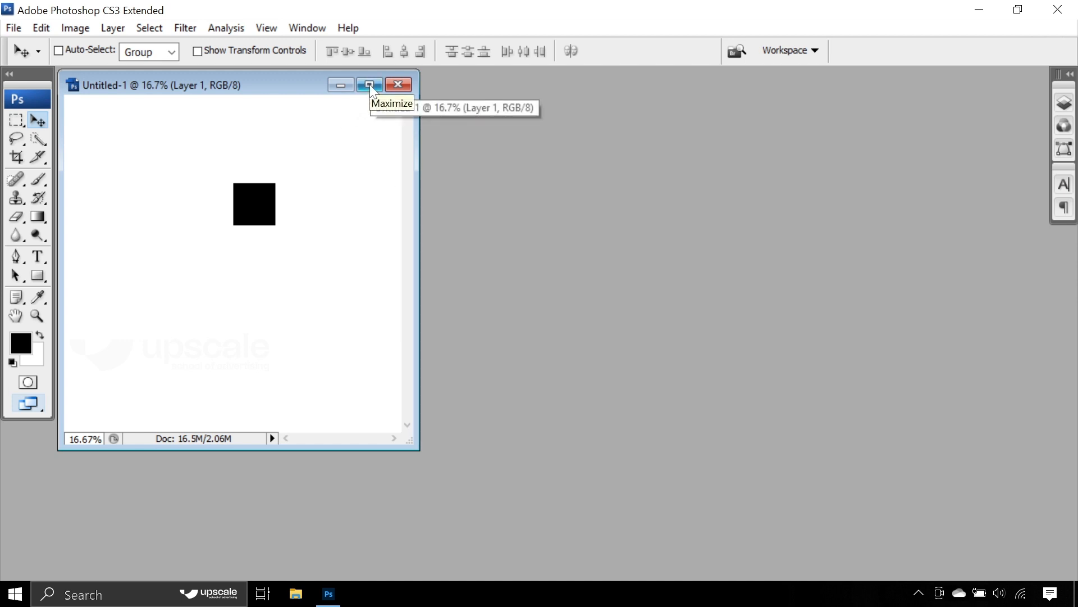
Step: Maximize the Untitled-1 document window and fit the whole canvas on screen
left_click_drag(294, 86, 478, 129)
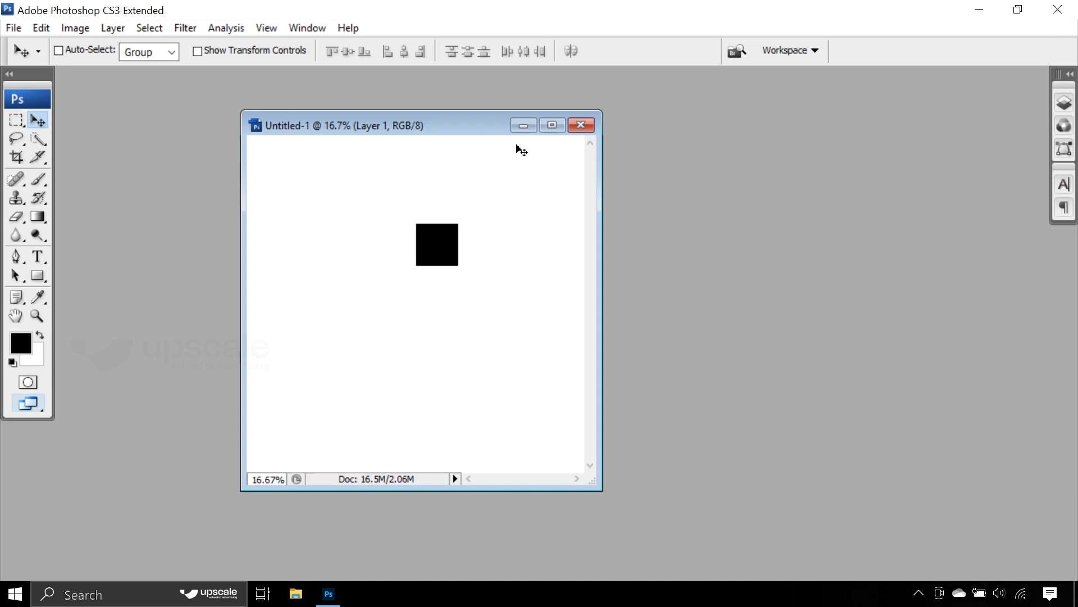
left_click(551, 125)
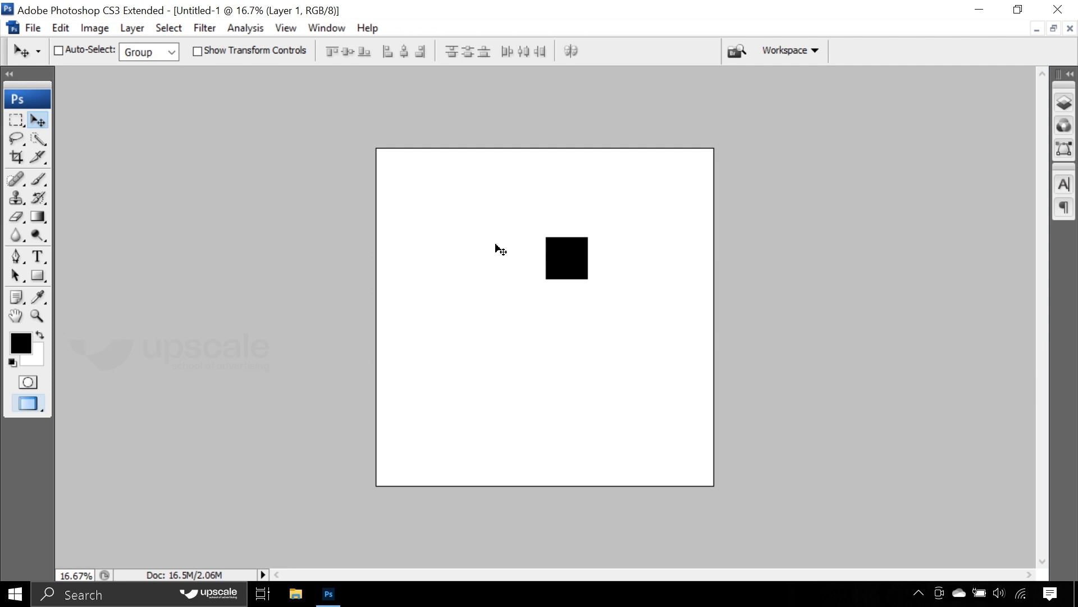
key("ctrl")
key("ctrl+0")
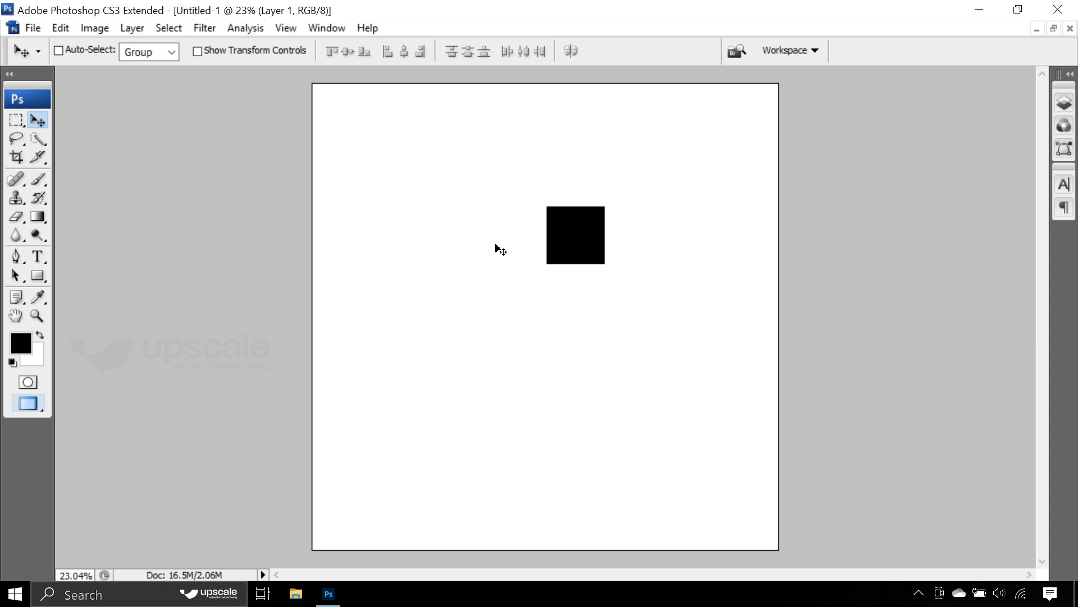
Step: Examine the black square's size relative to the canvas at magnifications from 400% down to 3%, ending at fit-on-screen view
key("ctrl+plus")
key("ctrl+plus")
key("ctrl+plus")
key("ctrl+plus")
key("ctrl+plus")
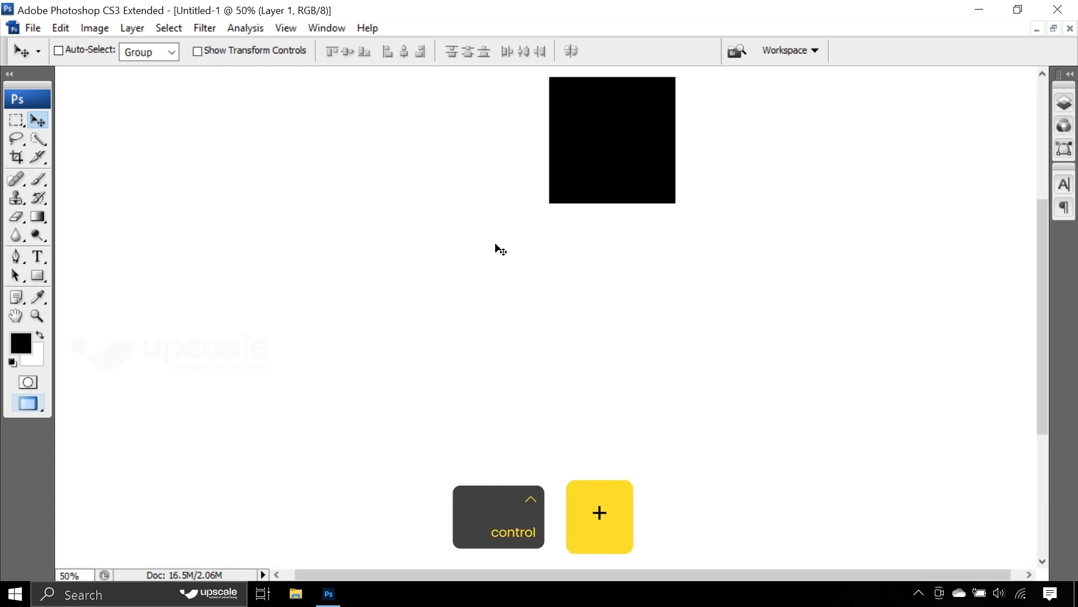
key("ctrl+plus")
key("ctrl+plus")
key("ctrl+plus")
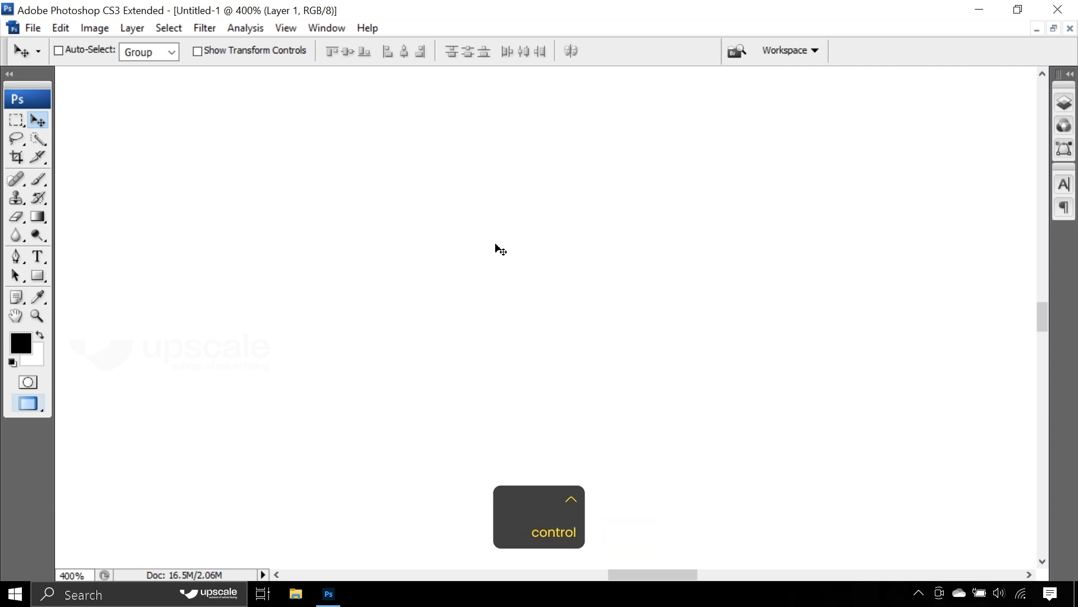
key("ctrl+minus")
key("ctrl+minus")
key("ctrl+minus")
key("ctrl+minus")
key("ctrl+minus")
key("ctrl+minus")
key("ctrl+minus")
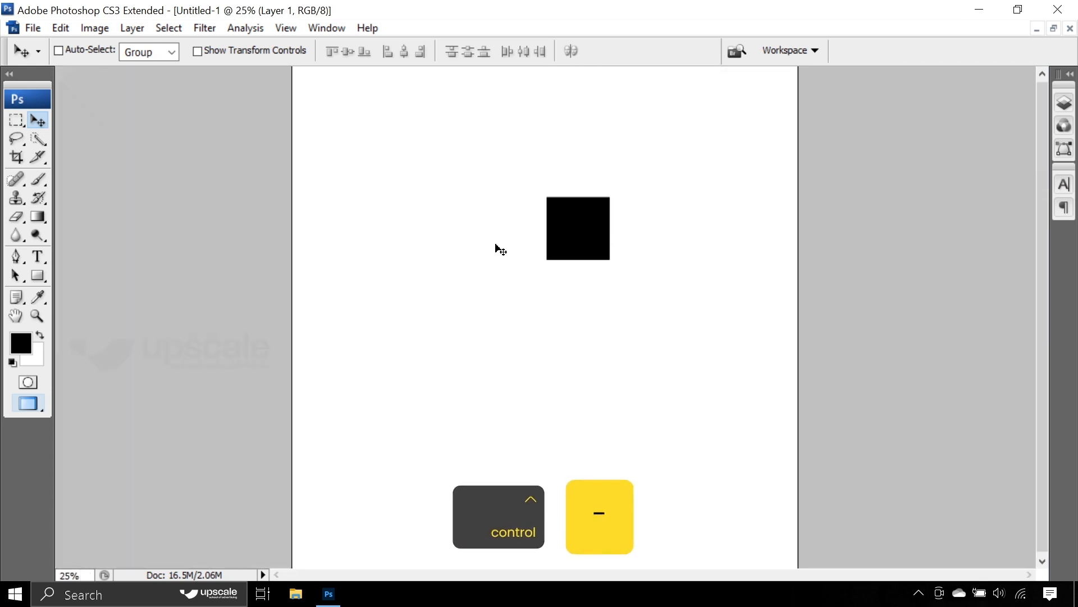
key("ctrl+minus")
key("ctrl+minus")
key("ctrl+minus")
key("ctrl+minus")
key("ctrl+minus")
key("ctrl+minus")
key("ctrl+minus")
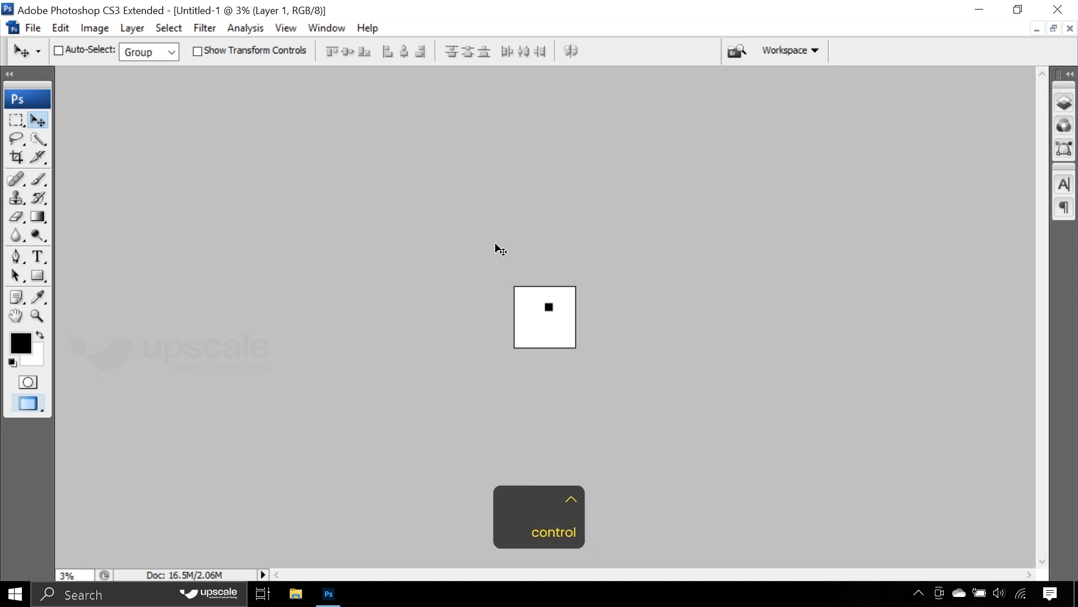
key("ctrl+0")
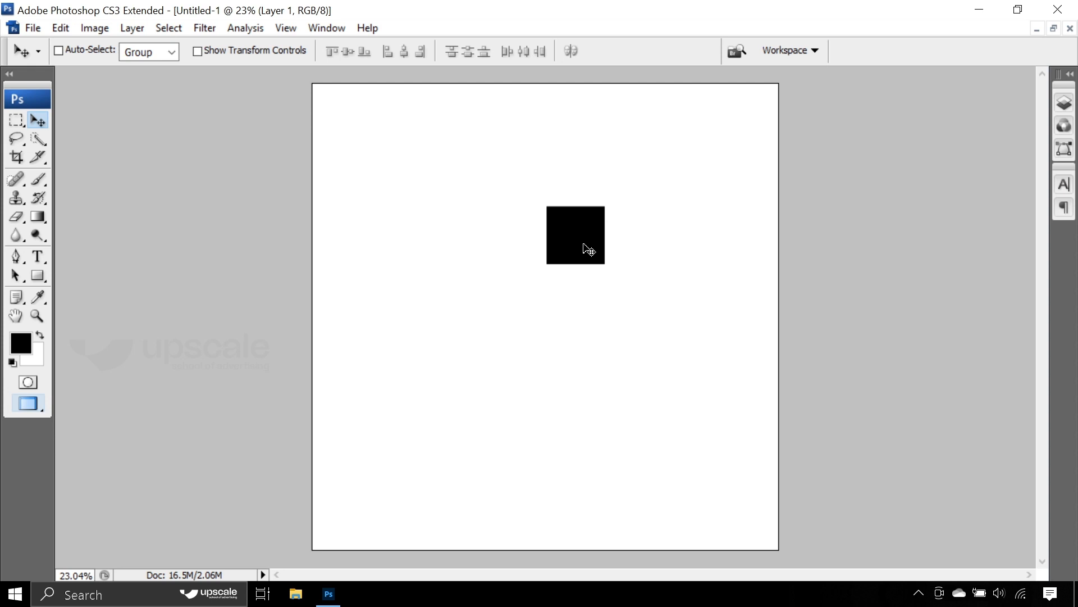
Step: Move the black square into the canvas's upper-left corner and place a duplicate diagonally below it, touching corner to corner
left_click_drag(585, 247, 351, 125)
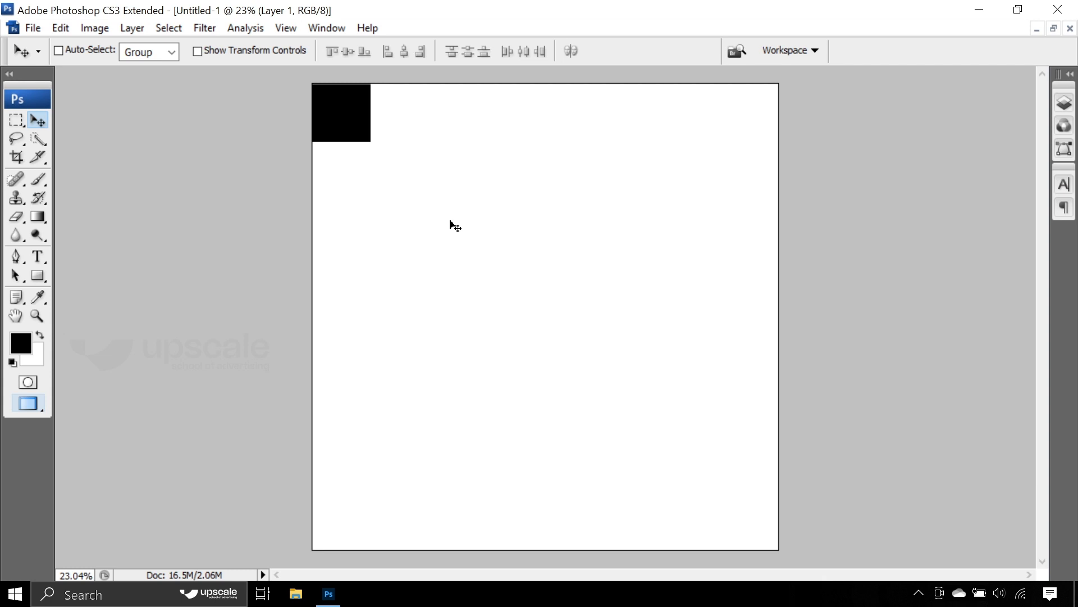
key("alt")
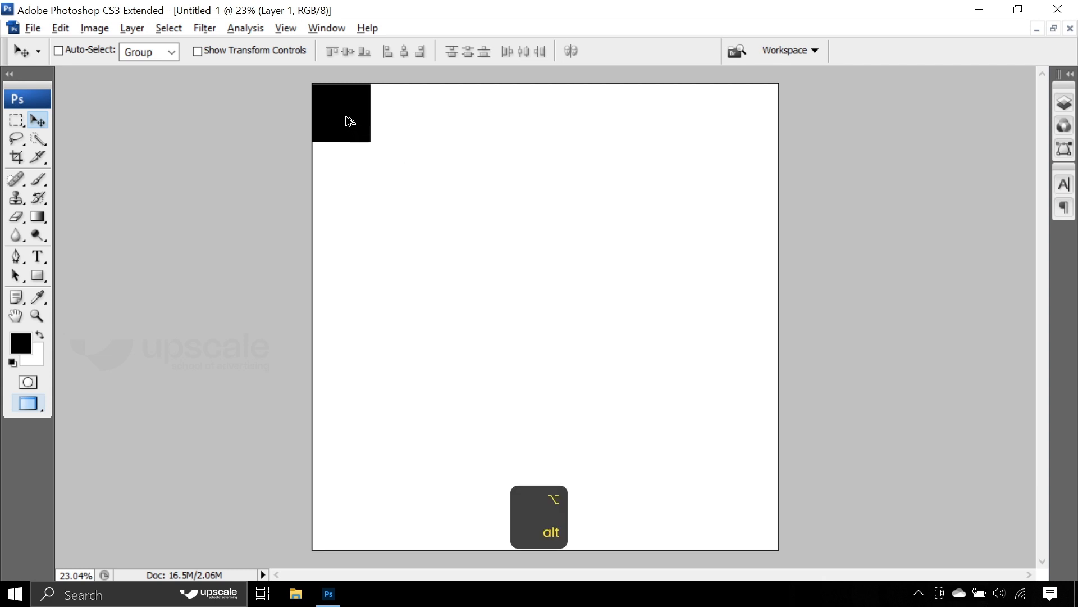
left_click_drag(347, 113, 397, 167)
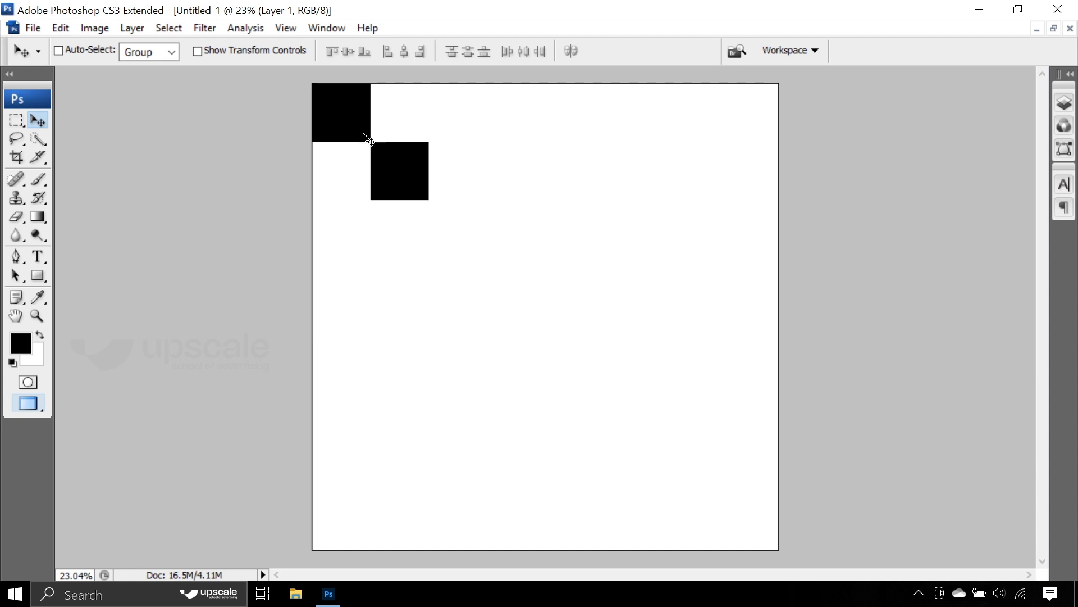
Step: Switch the active layer between Layer 1 and Layer 1 copy to examine which black square each one holds
left_click(1062, 105)
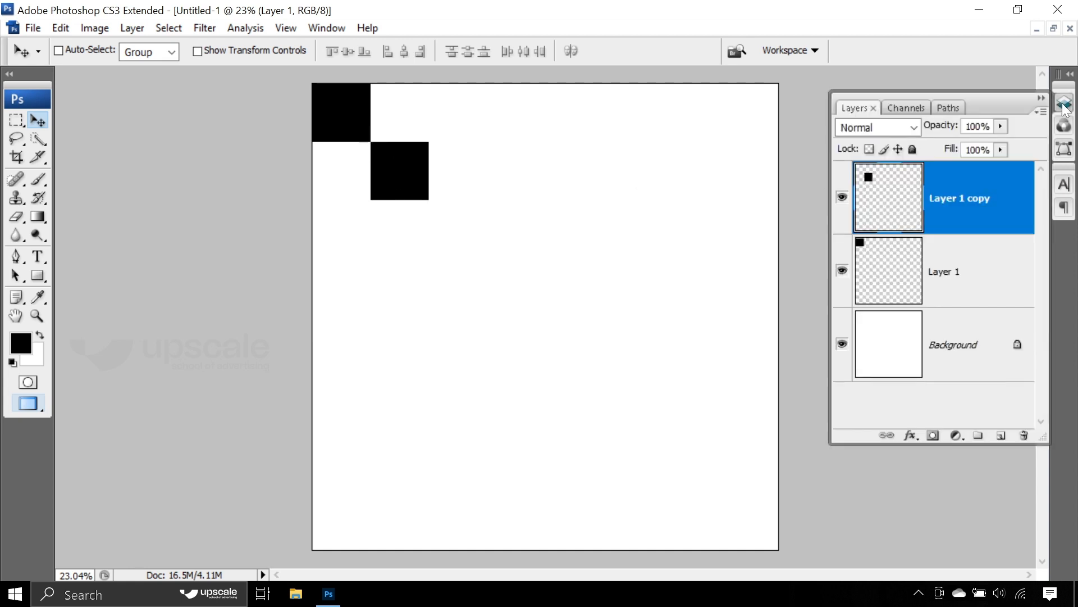
left_click(962, 285)
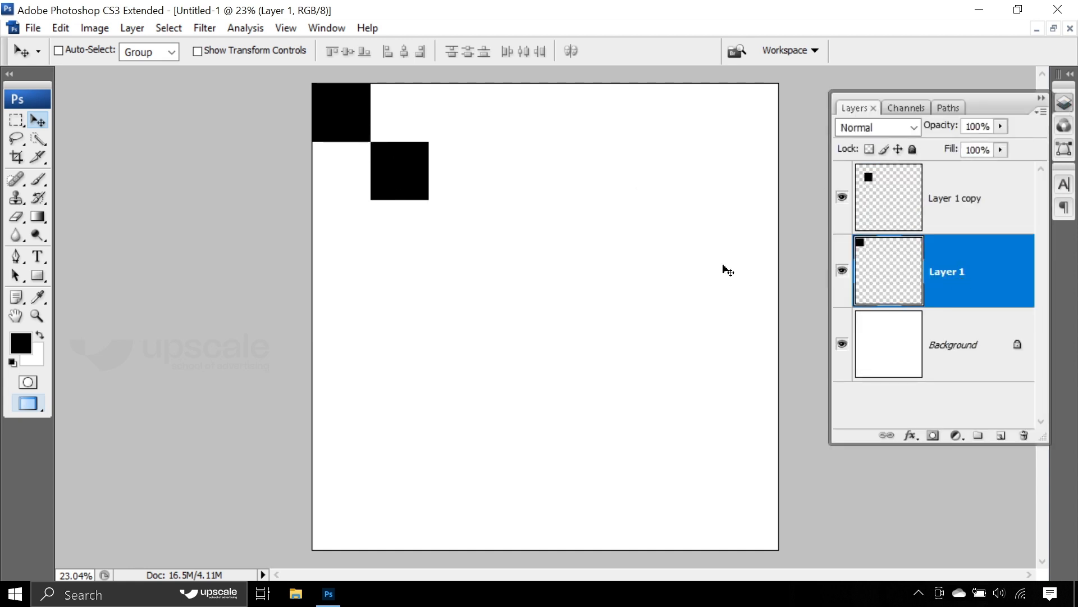
left_click(978, 200)
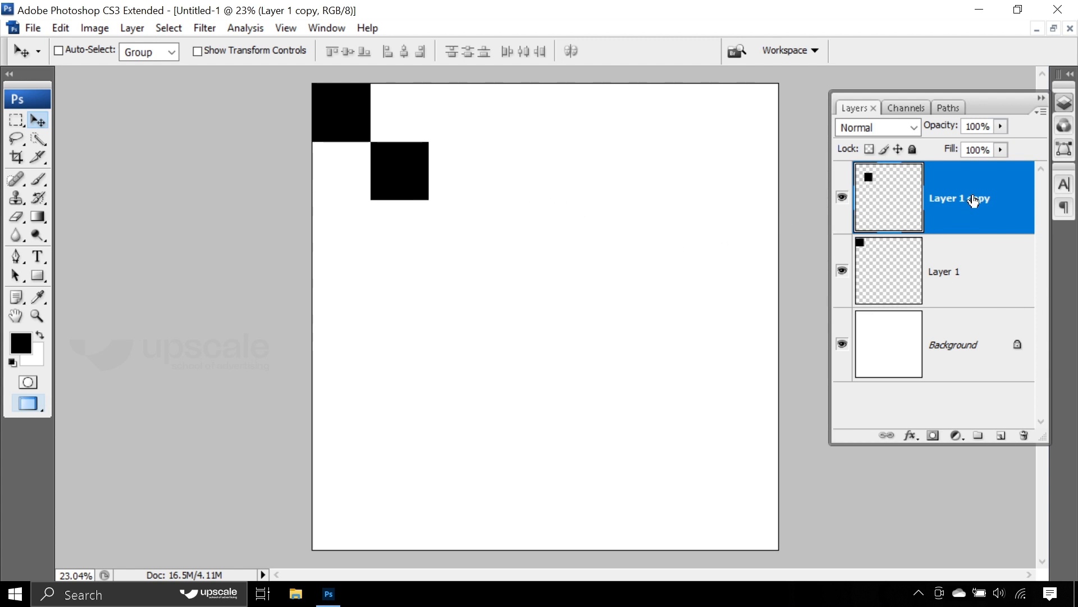
key("F7")
mouse_move(410, 217)
left_mouse_down()
mouse_move(494, 250)
mouse_move(462, 224)
mouse_move(440, 236)
mouse_move(464, 234)
mouse_move(416, 218)
left_mouse_up()
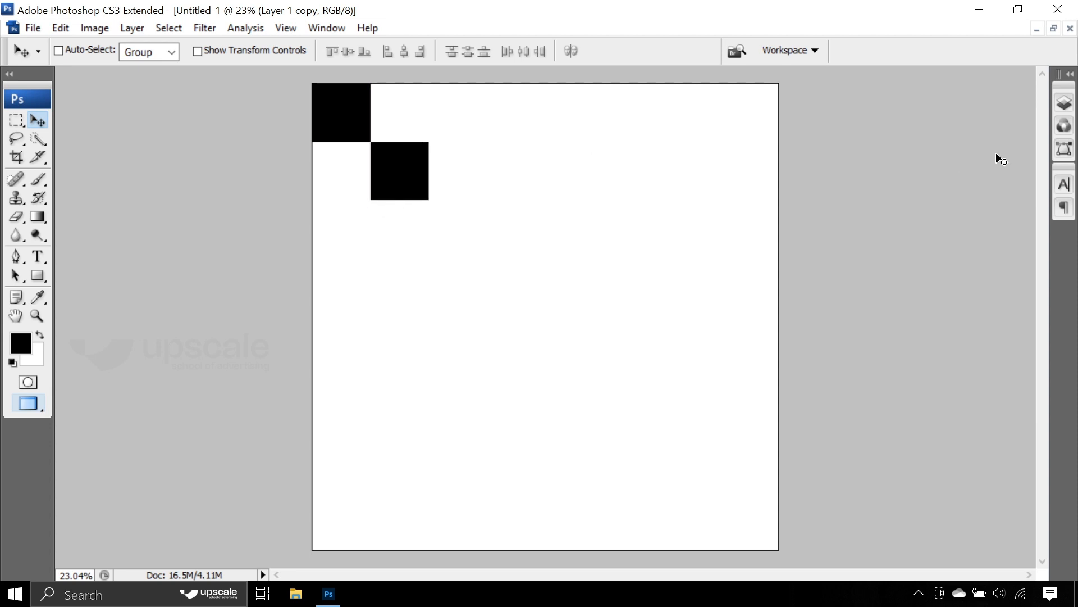
left_click(1064, 104)
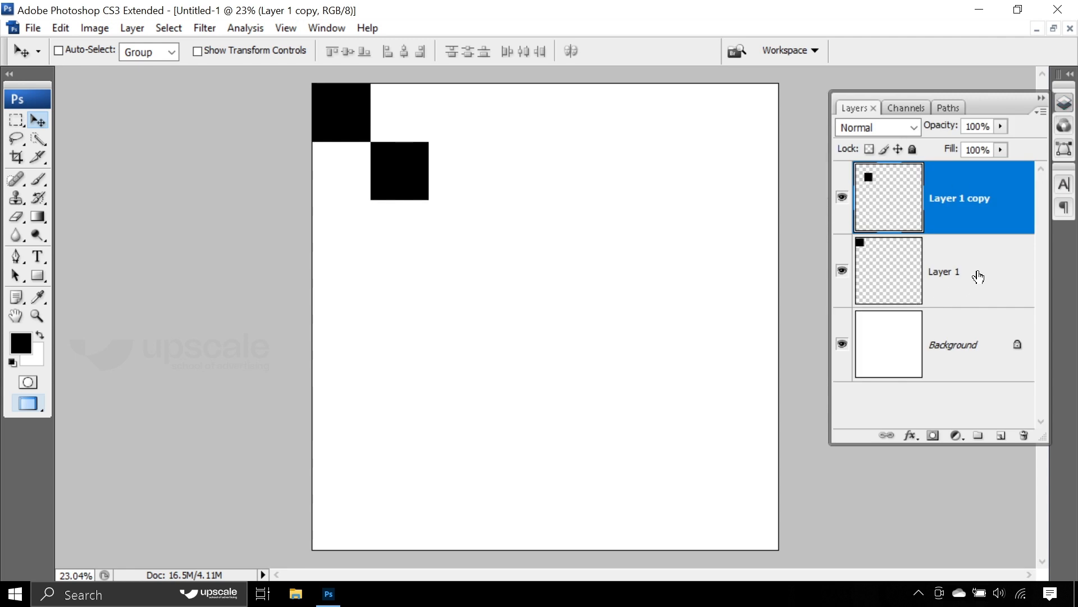
left_click(979, 276)
mouse_move(487, 152)
left_mouse_down()
mouse_move(541, 169)
mouse_move(543, 149)
mouse_move(611, 161)
mouse_move(484, 154)
left_mouse_up()
left_click(1064, 103)
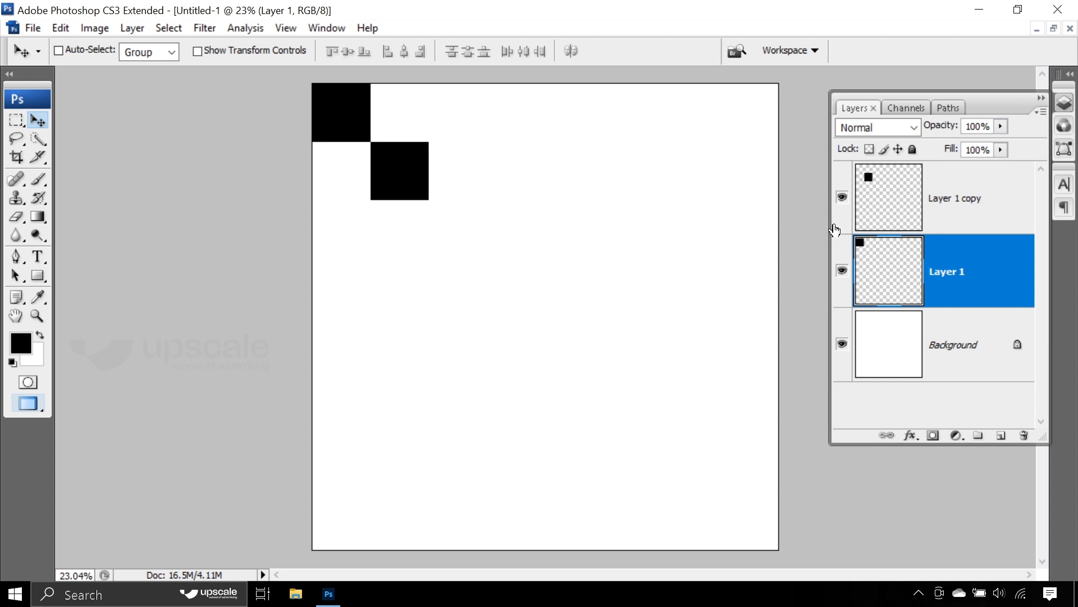
left_click(978, 198)
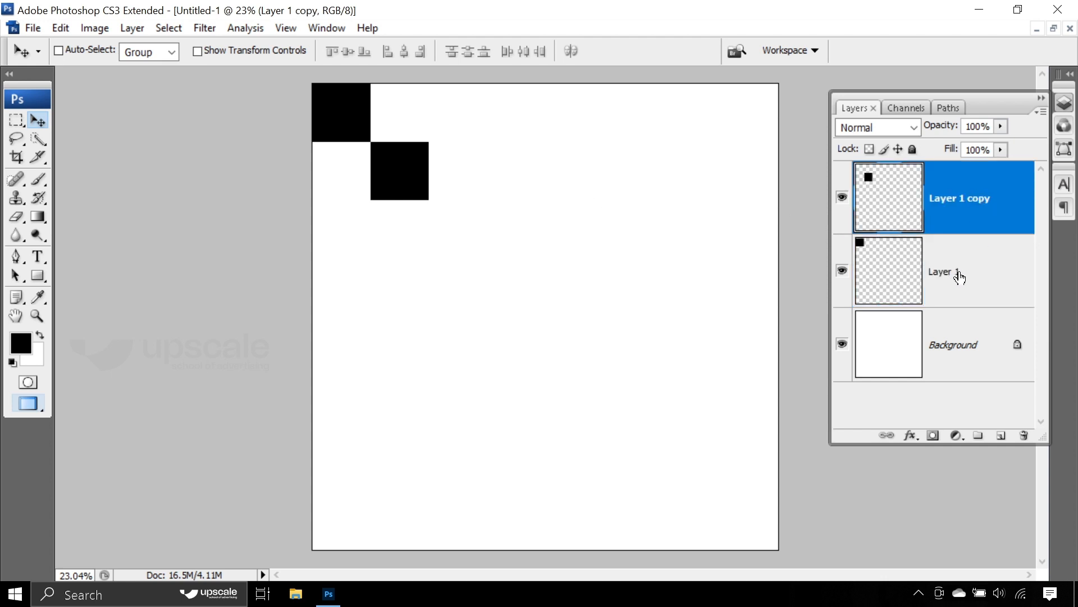
left_click(979, 277)
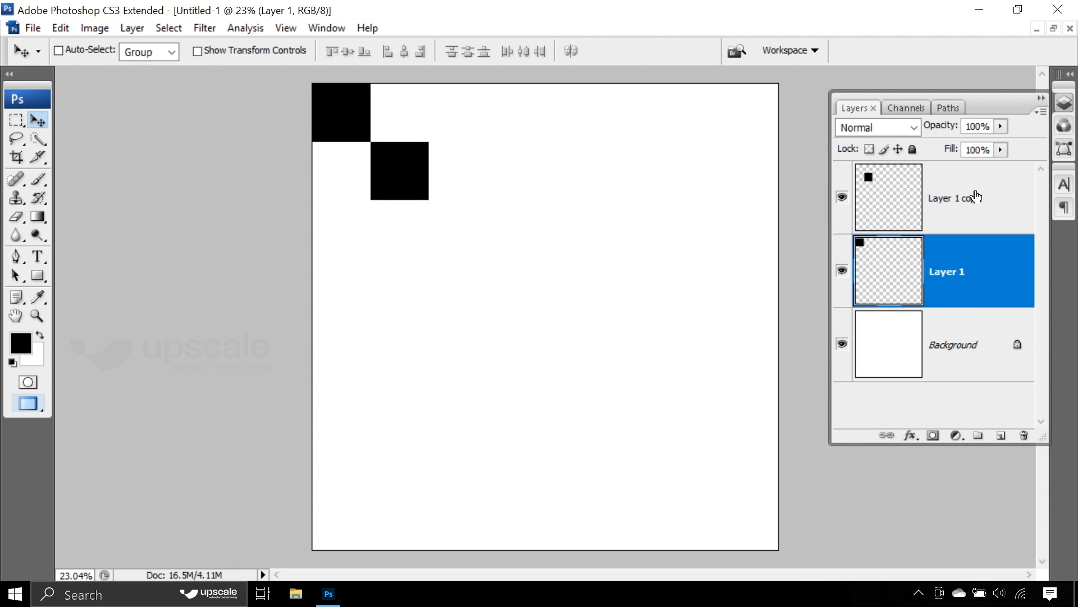
Step: Select Layer 1 and Layer 1 copy together and duplicate the pair of squares three times across the canvas's top two rows
key("ctrl")
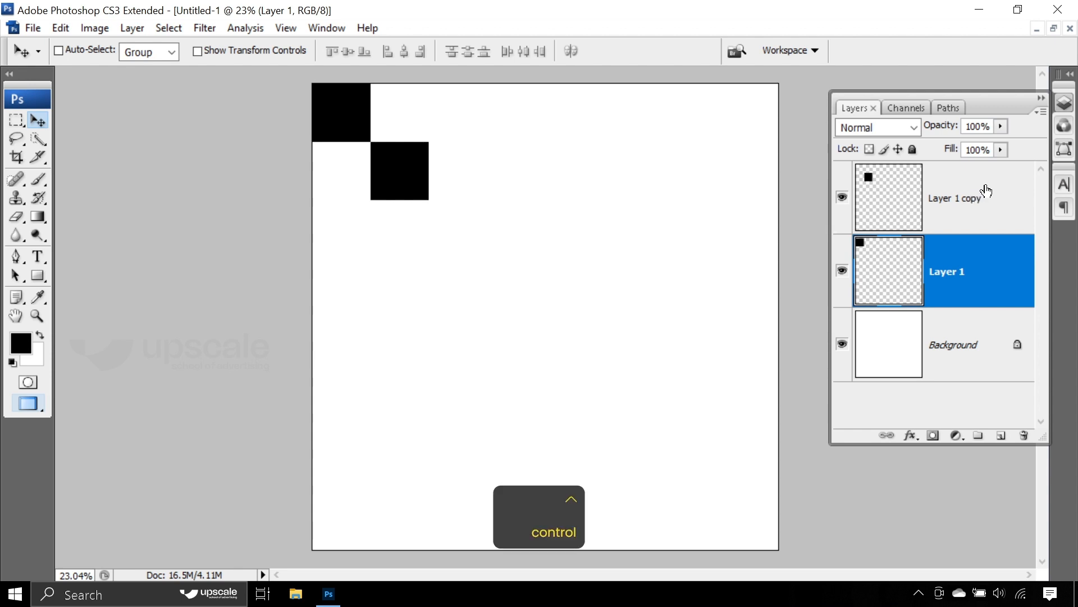
left_click(987, 191, "ctrl")
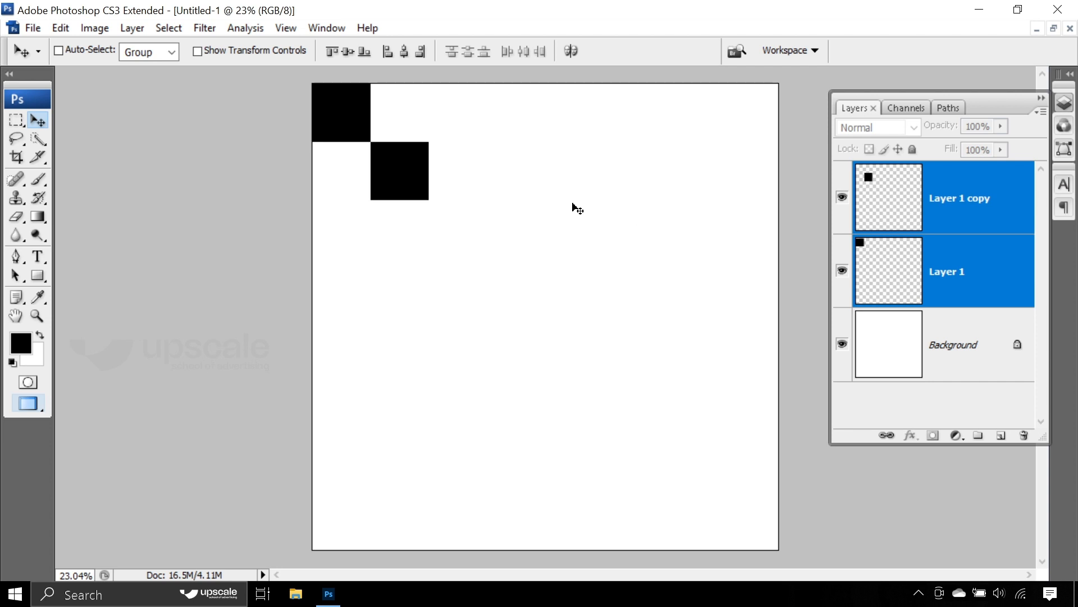
key("alt")
left_click_drag(358, 133, 476, 133)
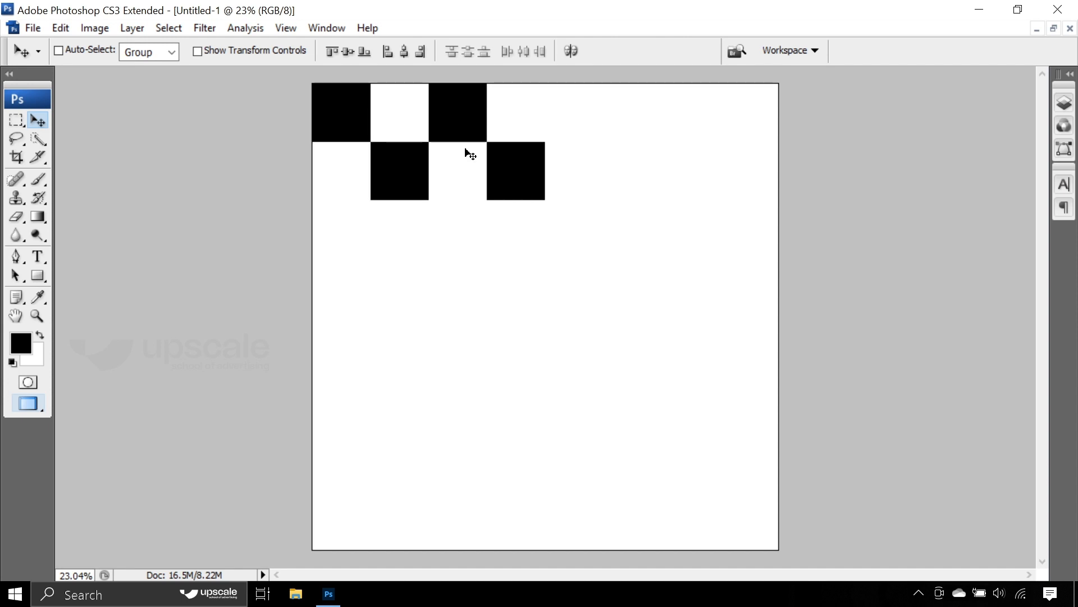
key("alt")
left_click_drag(468, 124, 678, 130)
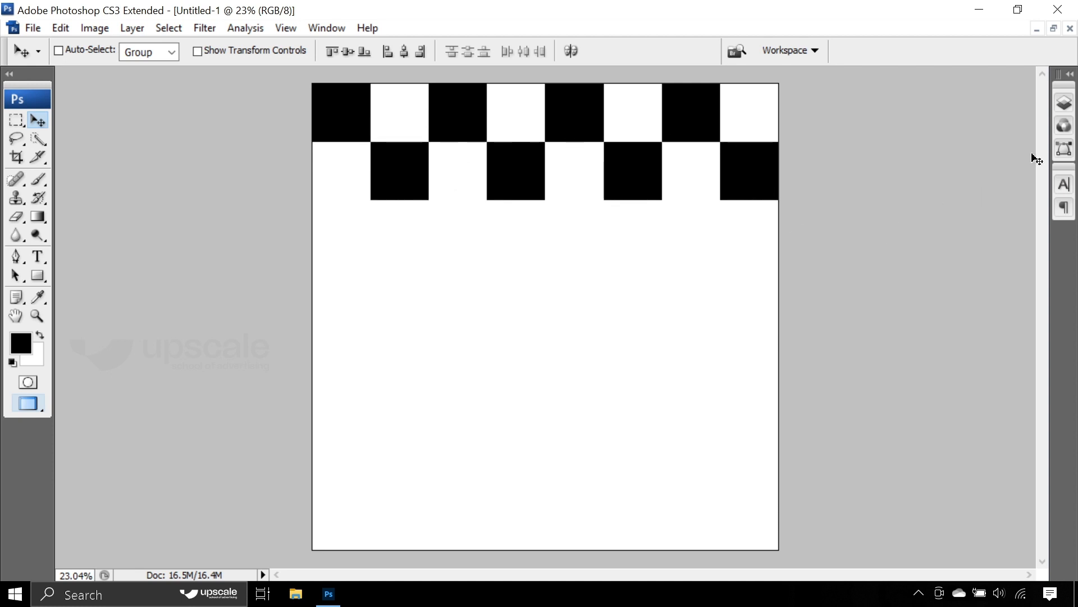
Step: Add each black square layer to the selection individually, from Layer 1 up to Layer 1 copy 7
left_click(1064, 102)
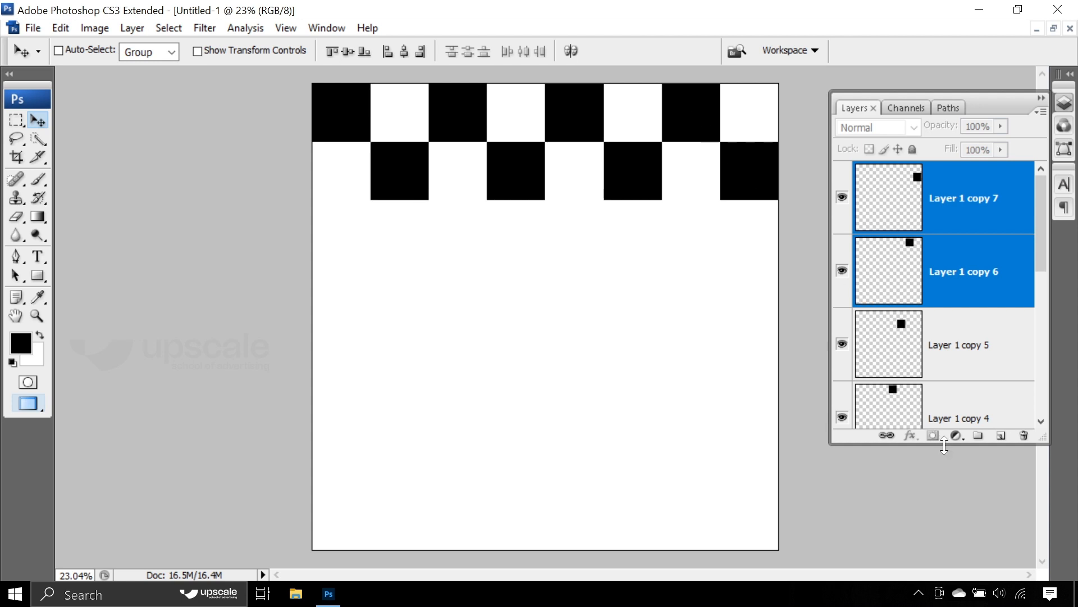
left_click_drag(944, 445, 943, 541)
scroll(957, 484, "down", 3)
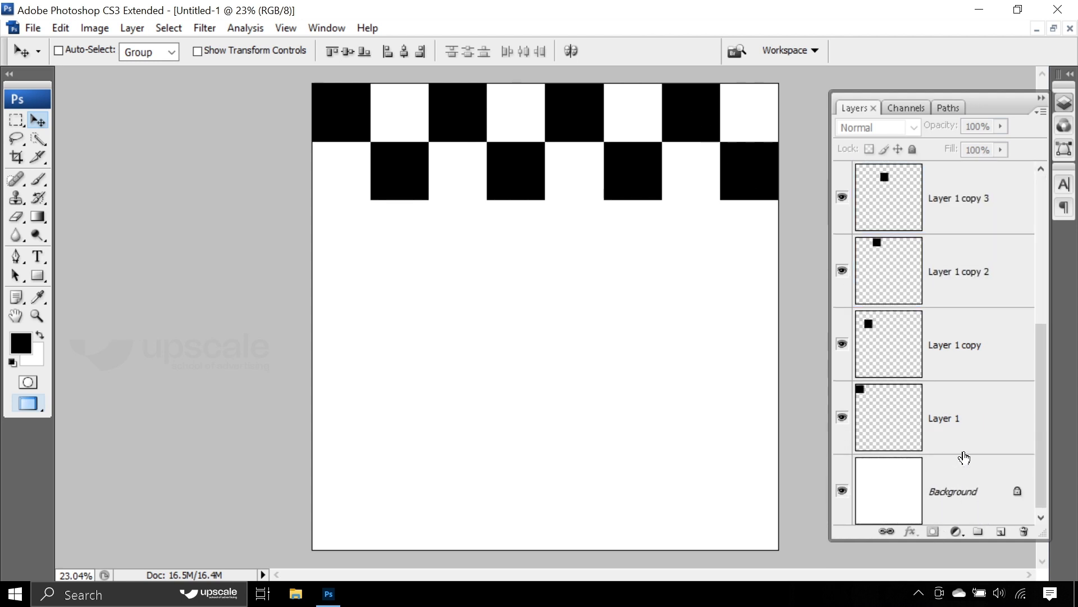
left_click(967, 414)
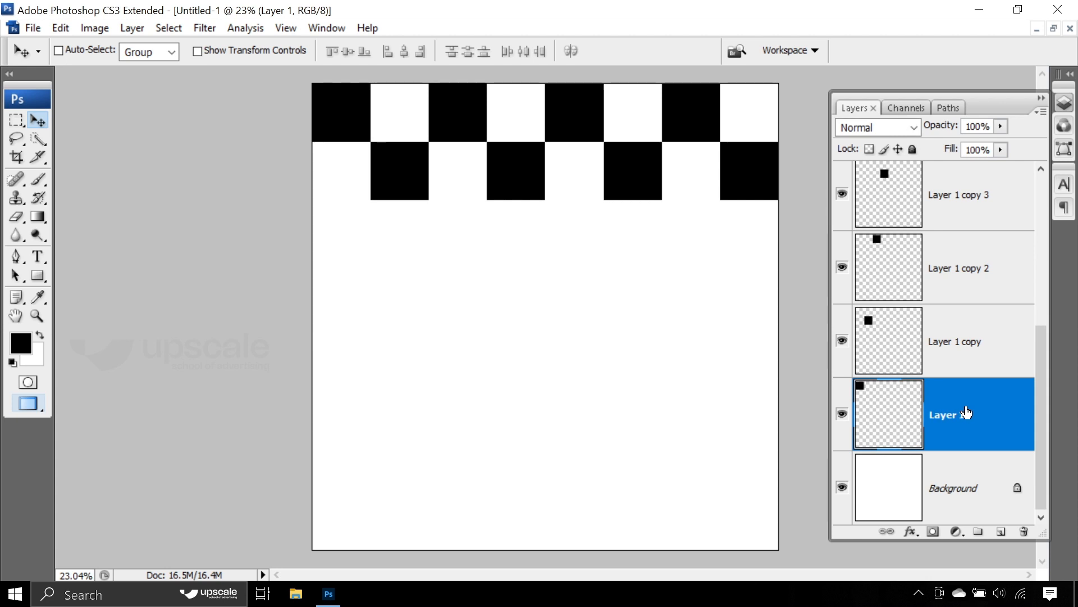
left_click(964, 353, "ctrl")
left_click(972, 272, "ctrl")
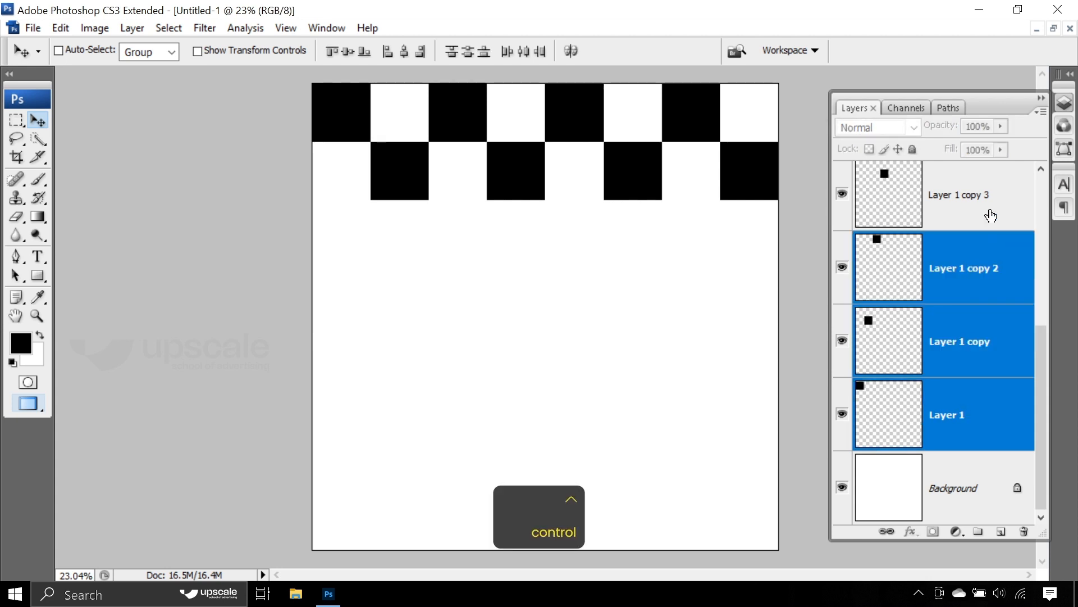
left_click(991, 215, "ctrl")
scroll(959, 231, "up", 1)
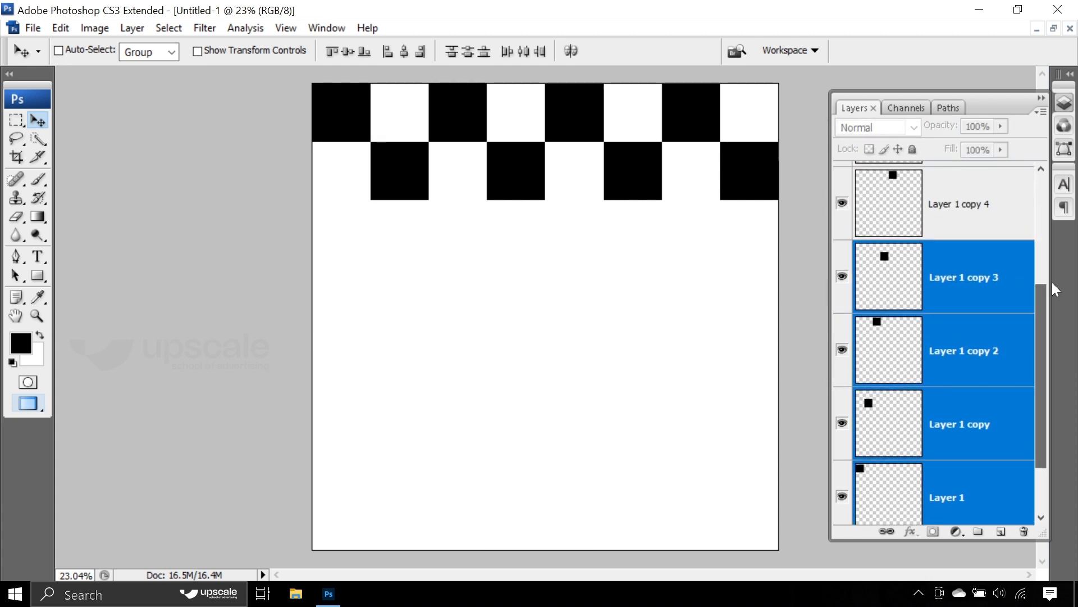
left_click(959, 230, "ctrl")
left_click_drag(1042, 325, 1047, 214)
left_click(985, 284, "ctrl")
left_click(987, 216, "ctrl")
left_click(963, 198, "ctrl")
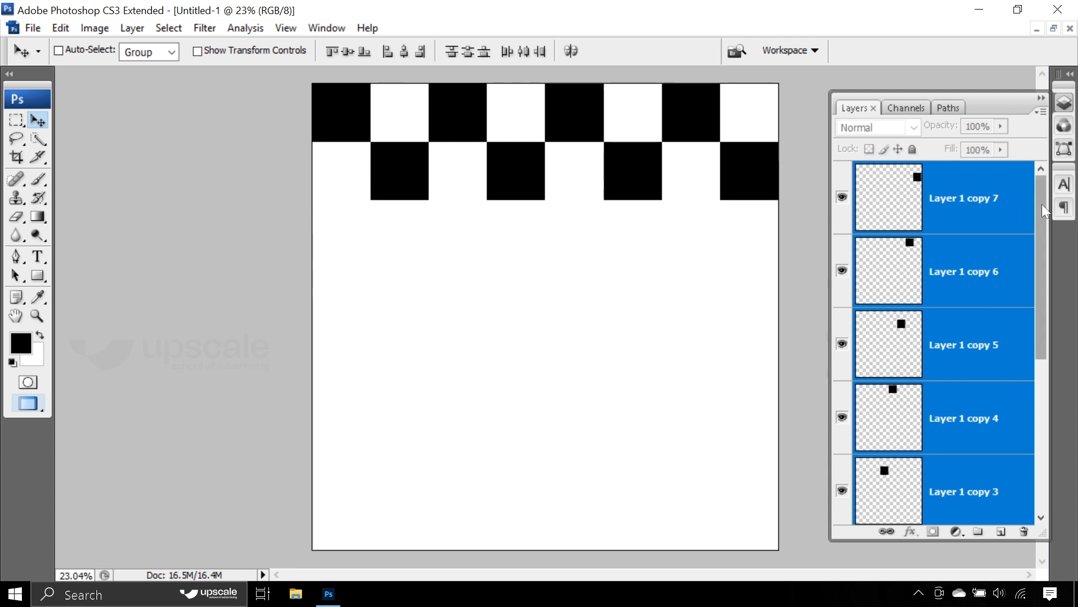
left_click_drag(1043, 204, 1037, 390)
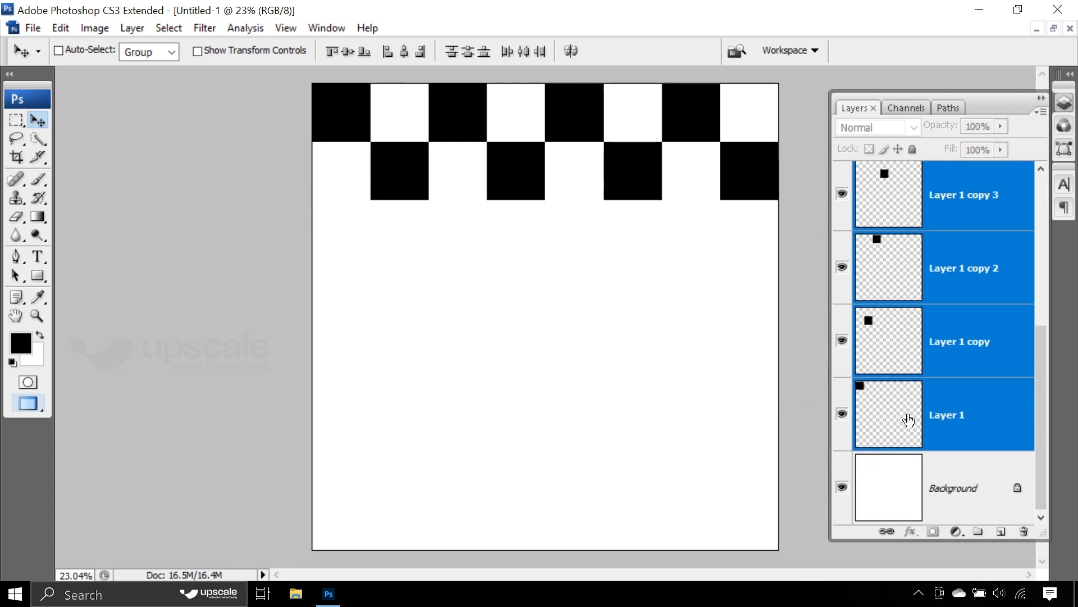
Step: Select the layer range from Layer 1 through Layer 1 copy 7 and duplicate both rows downward three times to fill the canvas
left_click(982, 415)
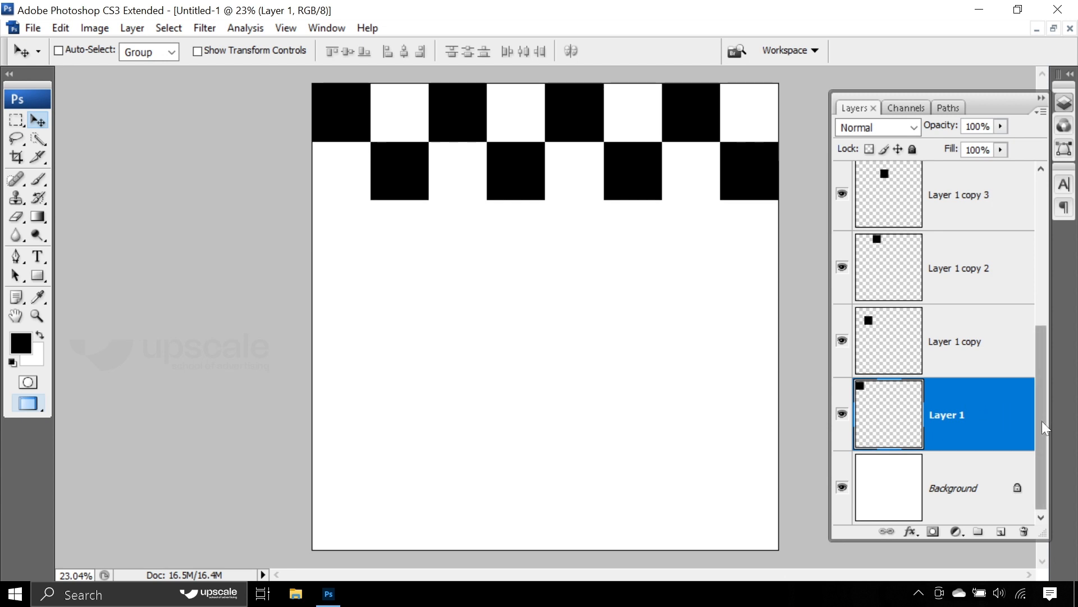
left_click_drag(1043, 421, 1056, 244)
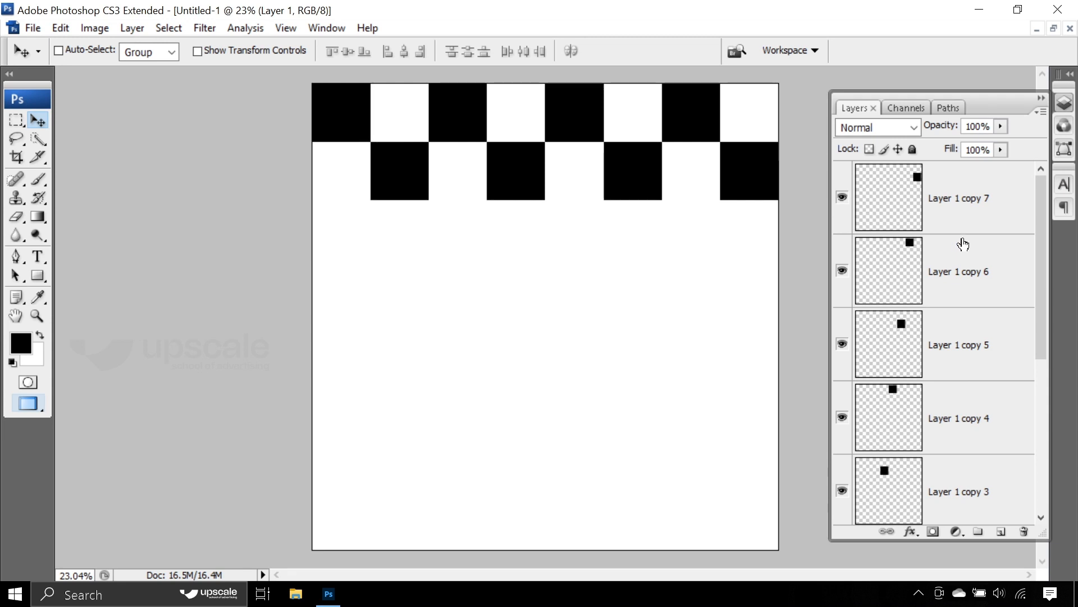
key("shift")
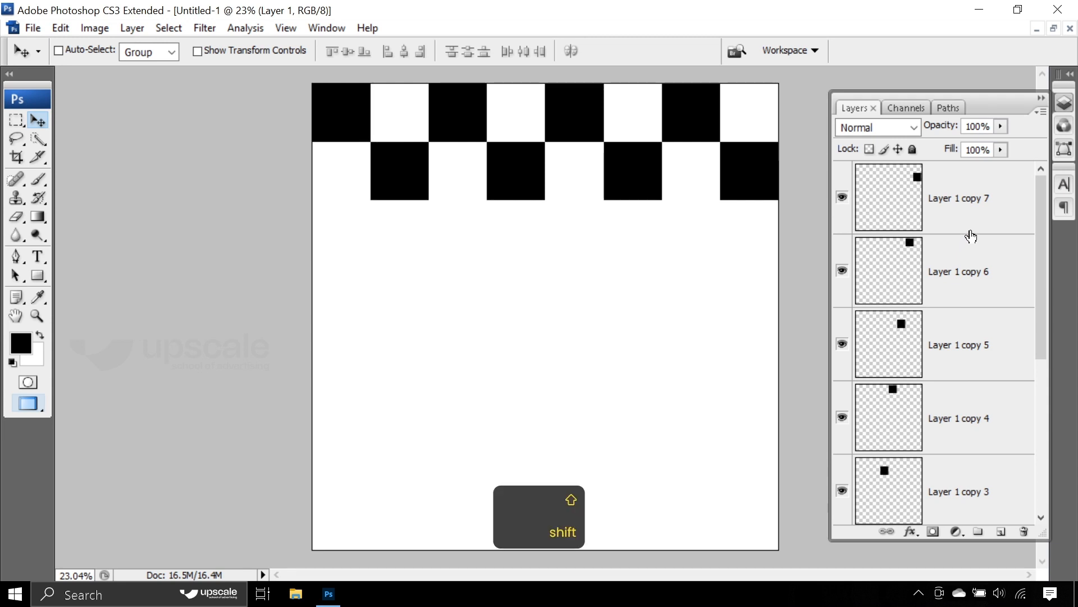
left_click(993, 195, "shift")
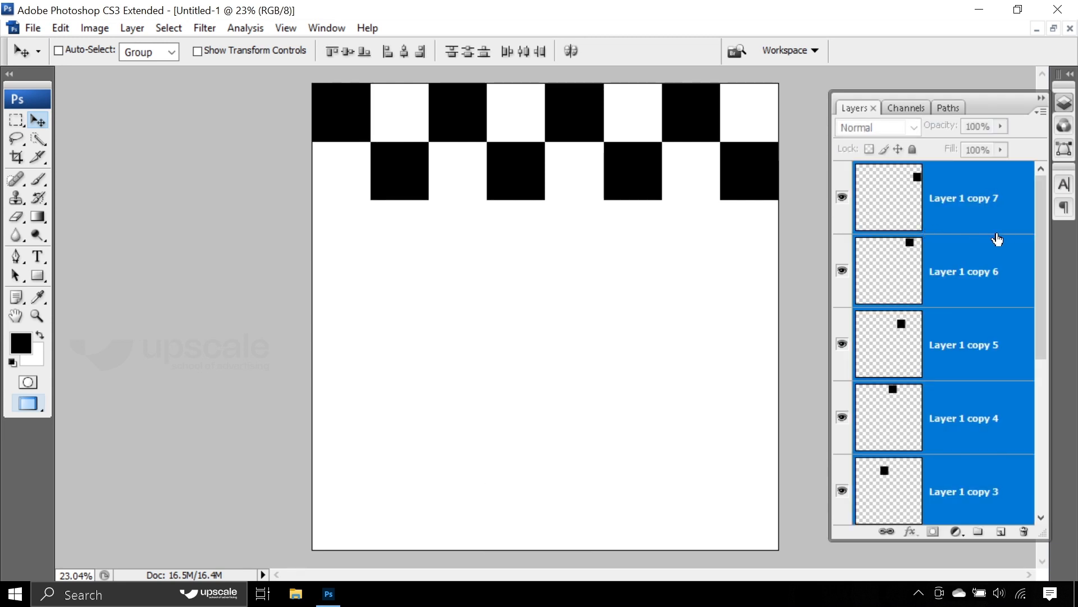
left_click_drag(1039, 204, 1046, 233)
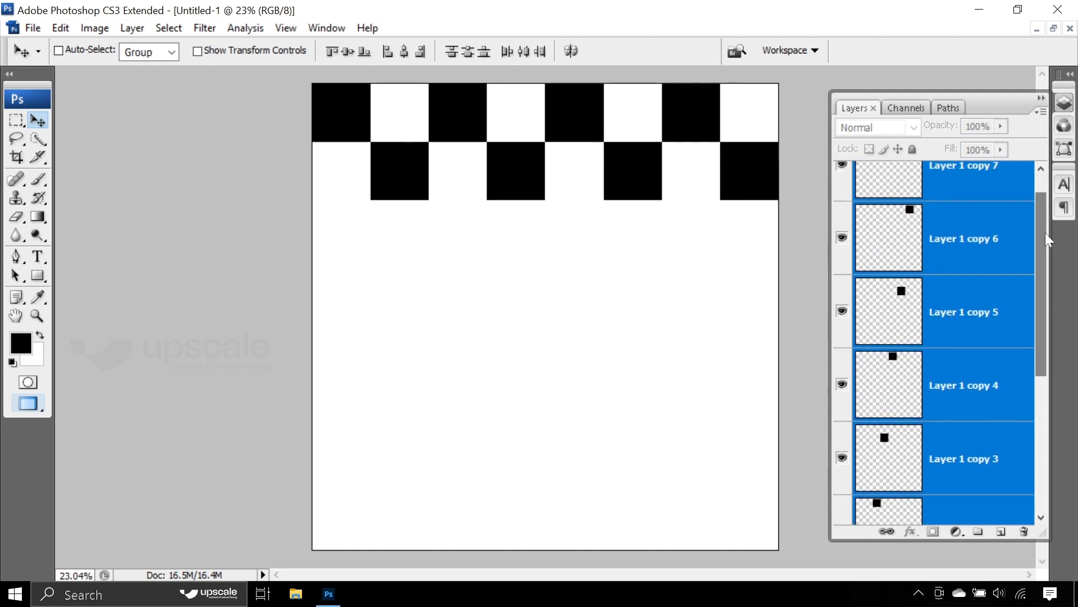
mouse_move(527, 175)
left_mouse_down()
mouse_move(580, 255)
mouse_move(542, 238)
mouse_move(516, 176)
left_mouse_up()
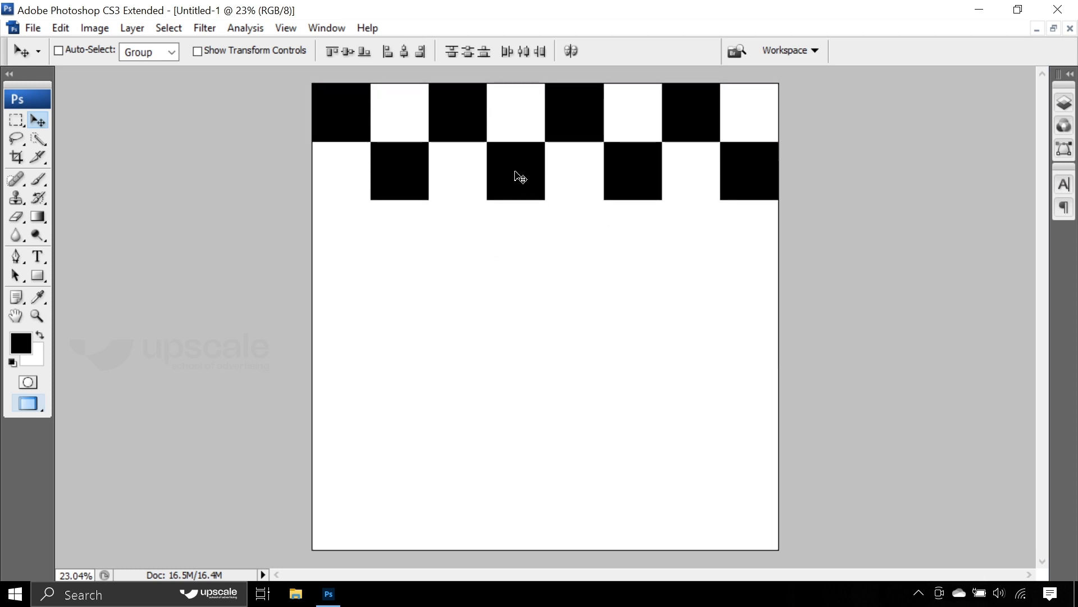
key("alt")
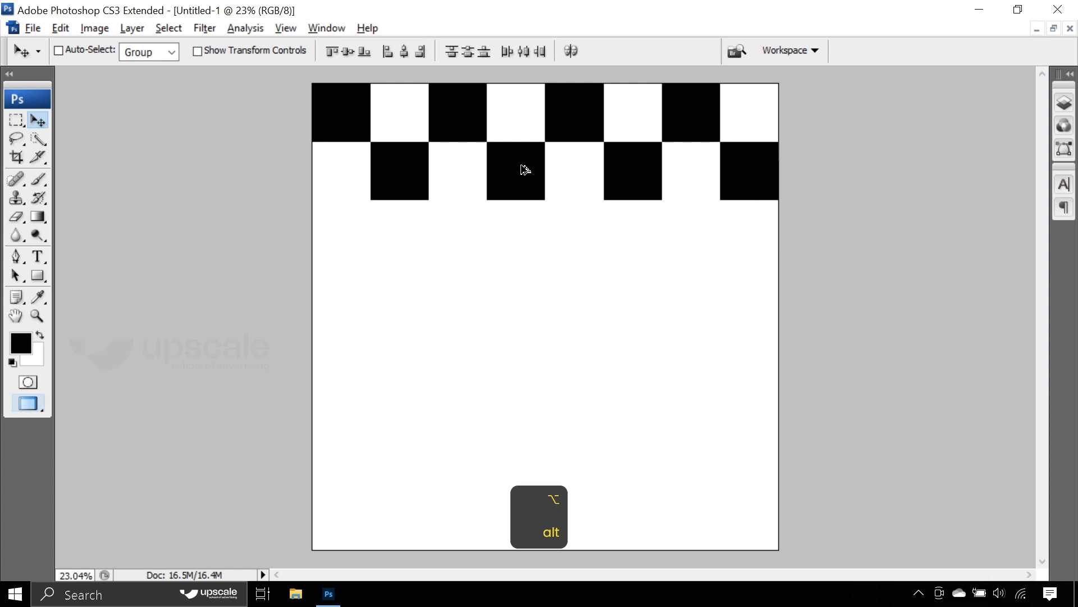
left_click_drag(524, 172, 526, 281)
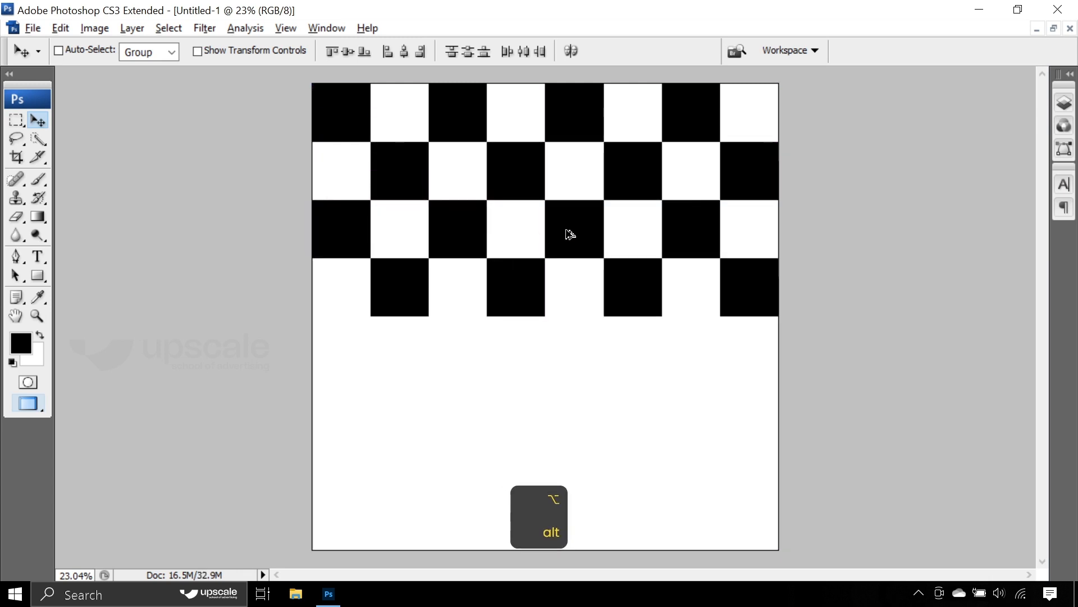
key("alt")
left_click_drag(568, 235, 570, 453)
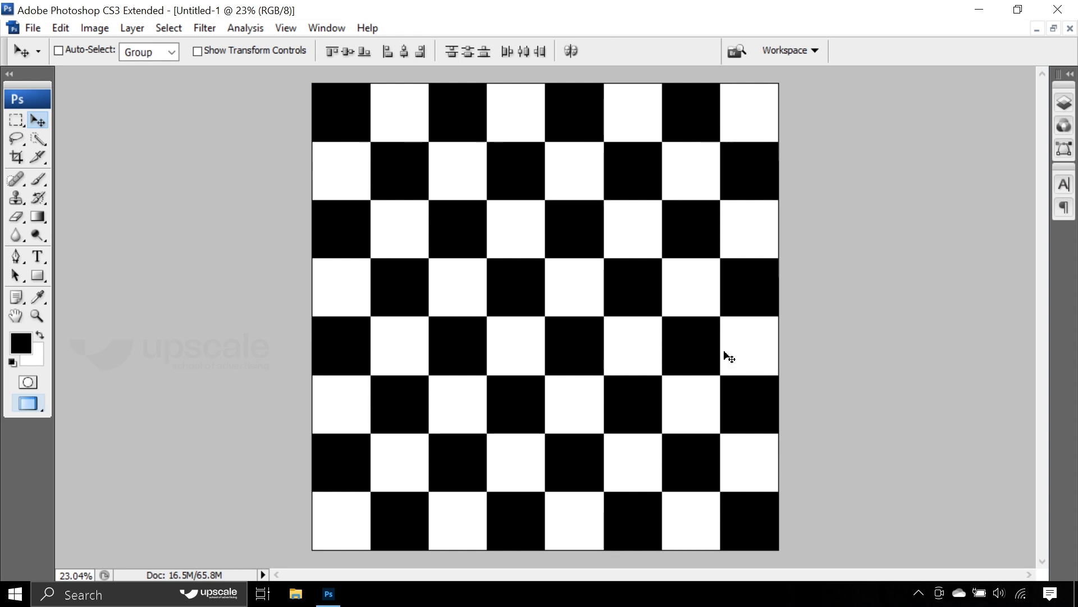
Step: Select the layer range from Layer 1 through Layer 1 copy 31 and merge all the squares into a single layer
left_click(1064, 104)
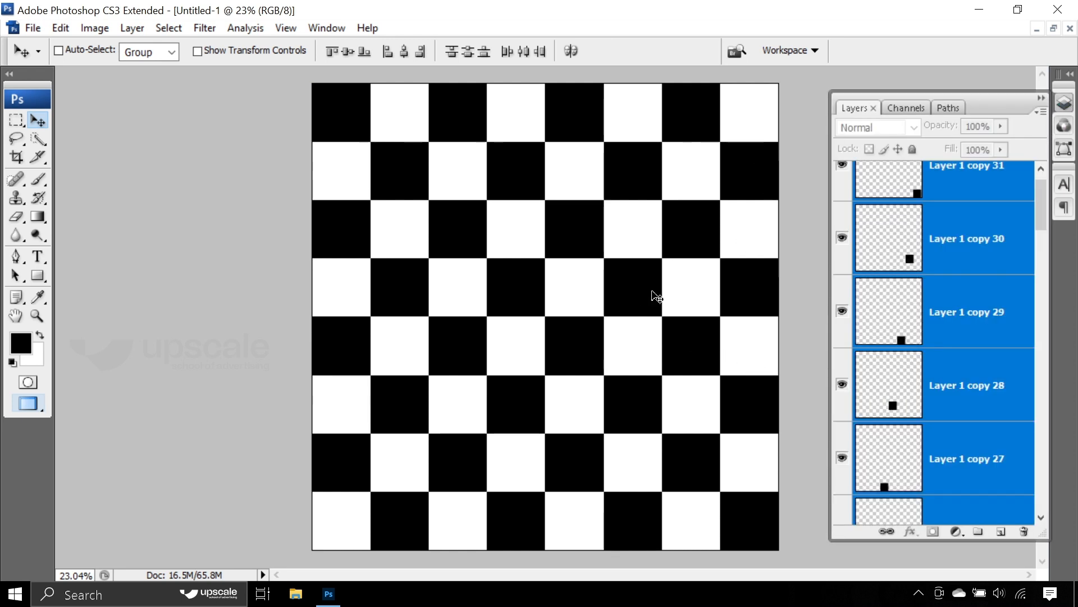
scroll(980, 325, "down", 10)
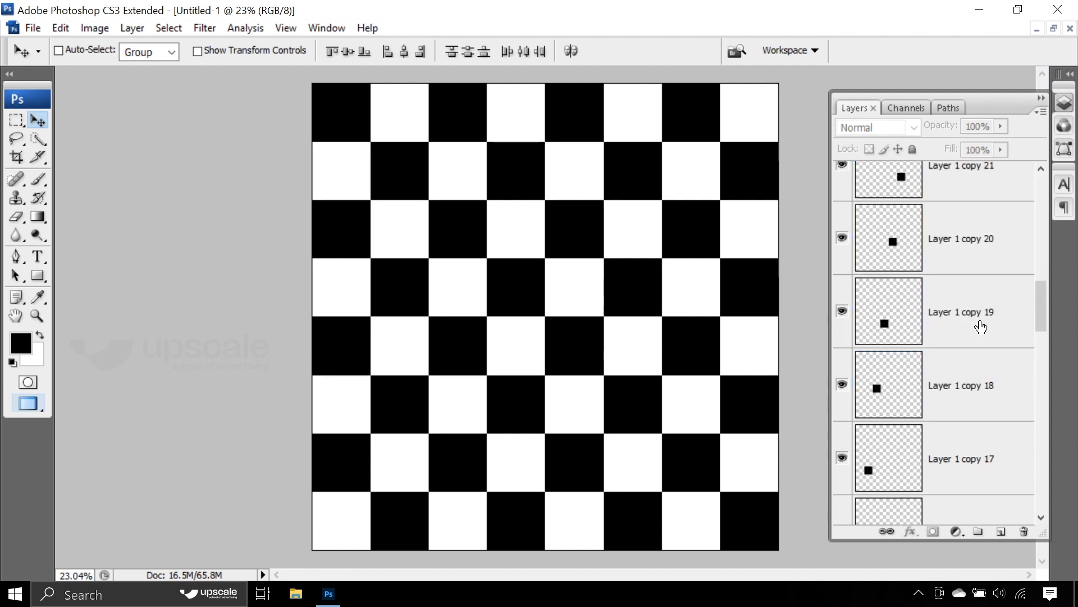
scroll(978, 331, "down", 8)
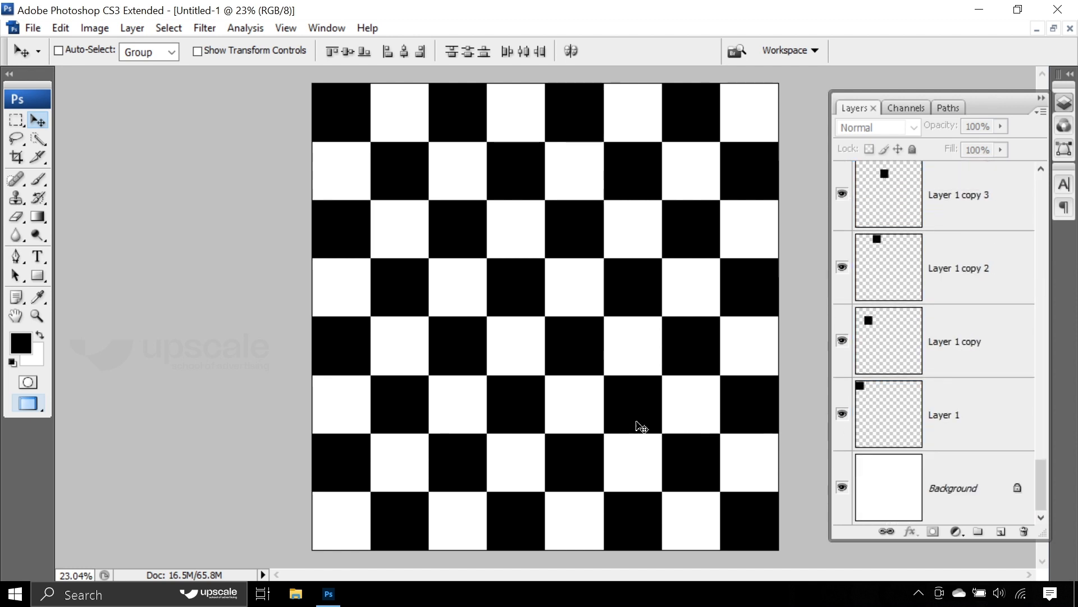
left_click(967, 421)
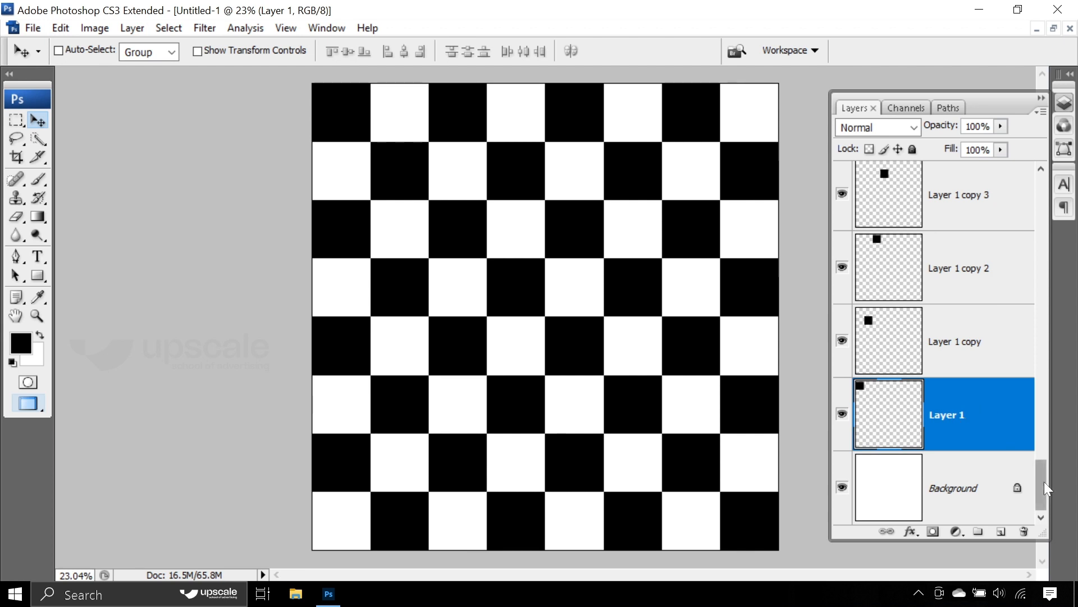
left_click_drag(1044, 488, 1042, 204)
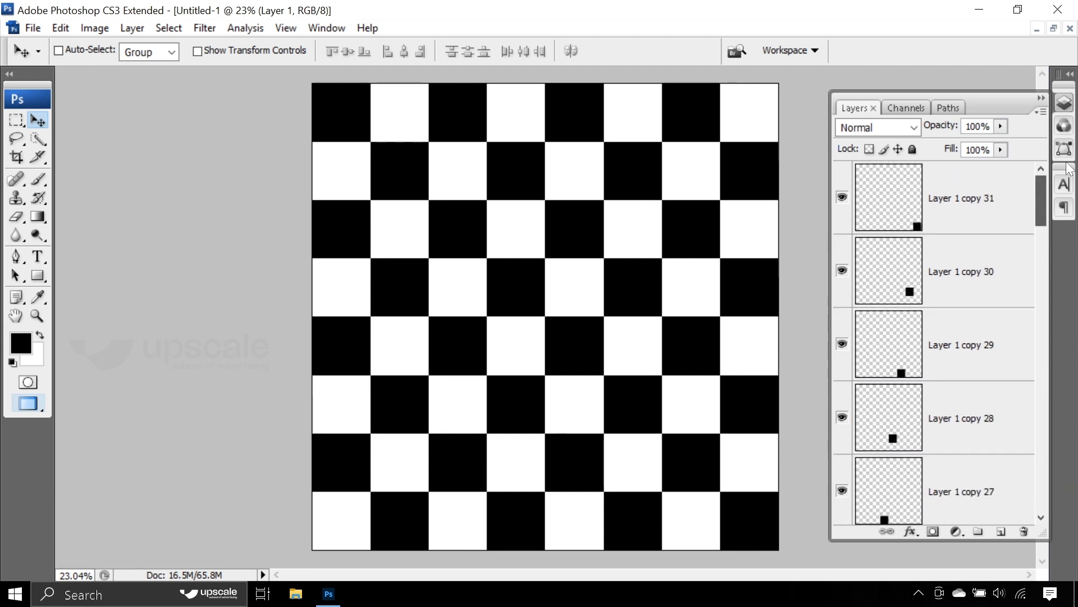
left_click(968, 202, "shift")
mouse_move(639, 276)
left_mouse_down()
mouse_move(652, 266)
mouse_move(668, 286)
mouse_move(640, 287)
left_mouse_up()
left_click(1064, 103)
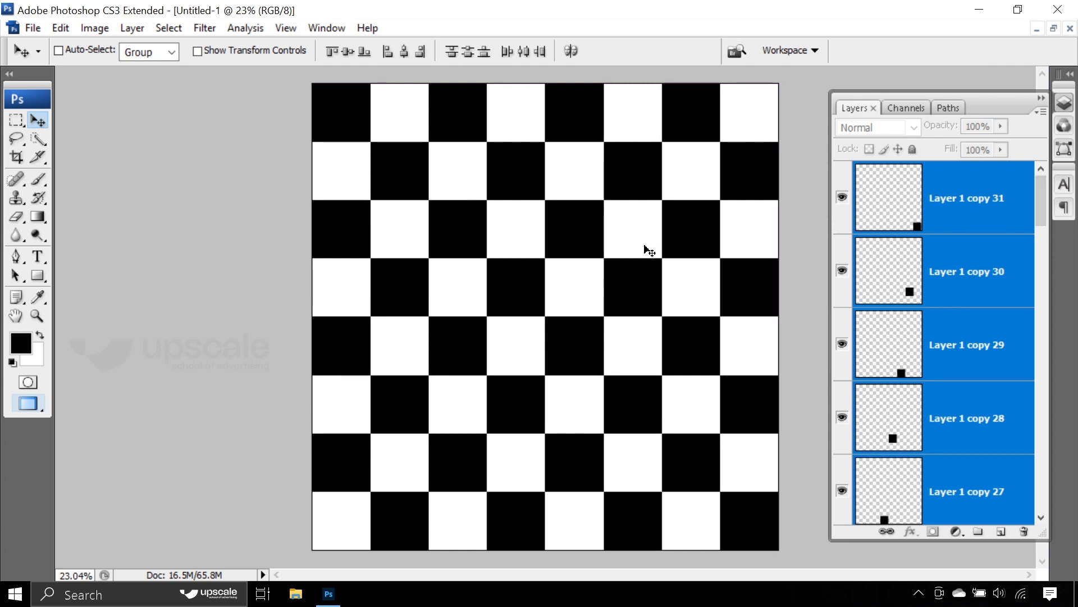
key("ctrl")
key("ctrl+e")
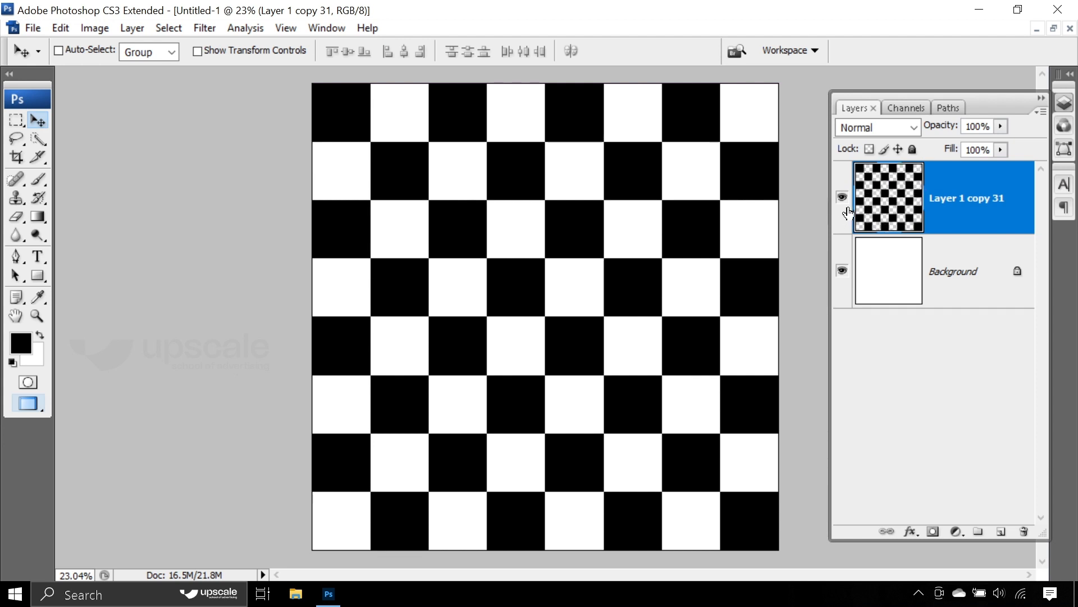
Step: Try moving the merged checkerboard as one piece, and undo back to the separate square layers
key("shift+Tab")
left_click_drag(484, 203, 517, 187)
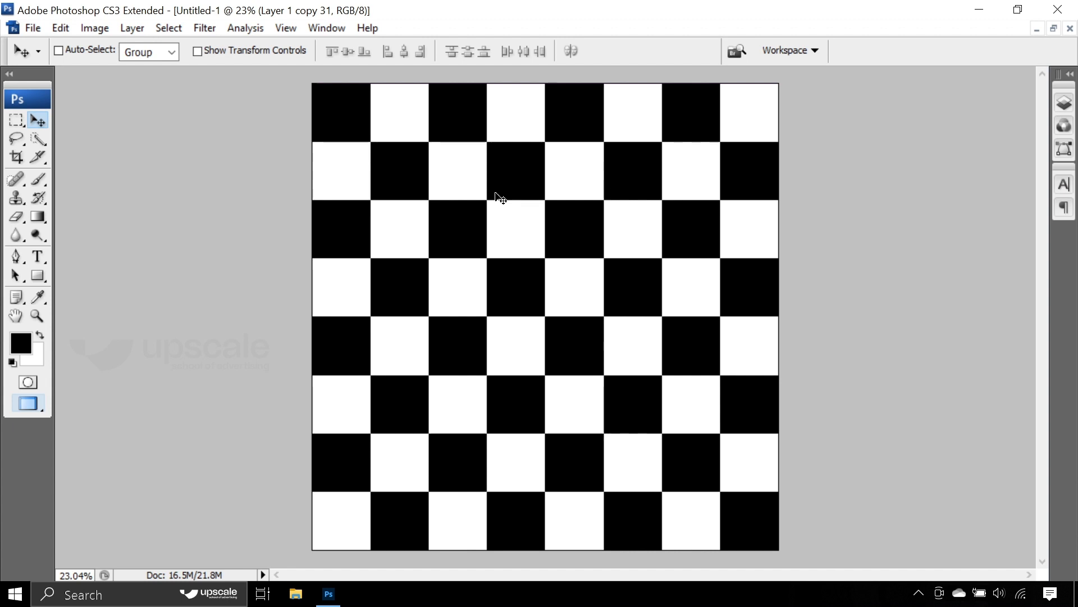
left_click(1063, 103)
key("ctrl")
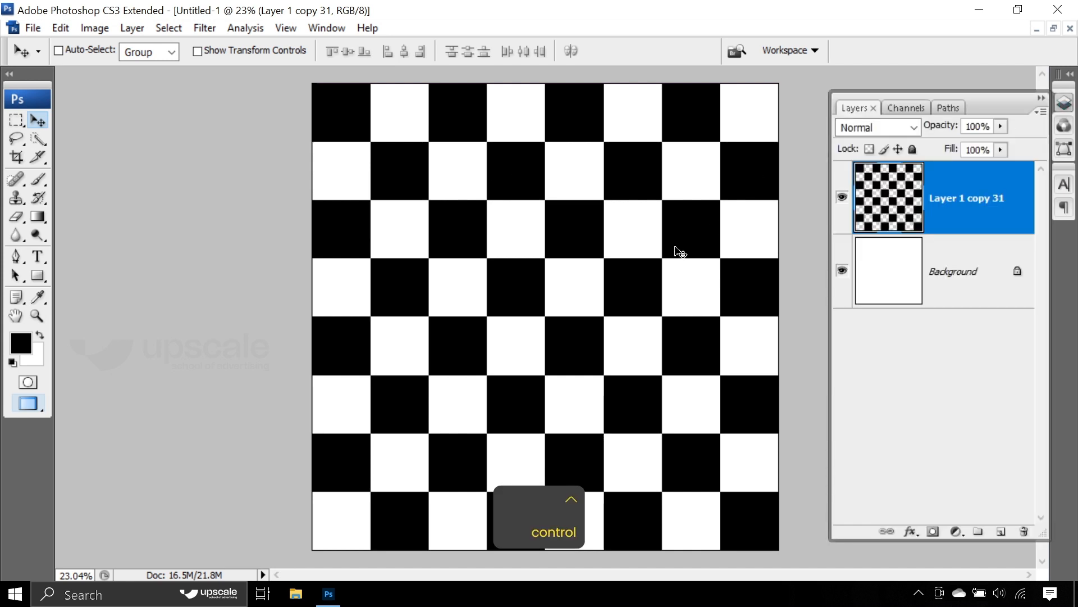
key("ctrl+z")
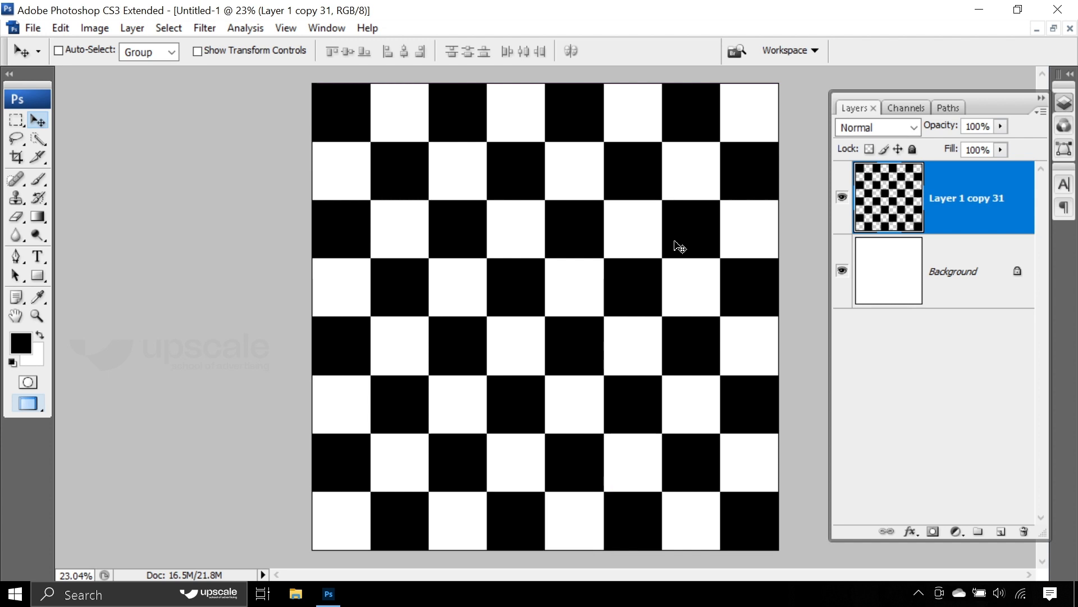
key("ctrl+alt")
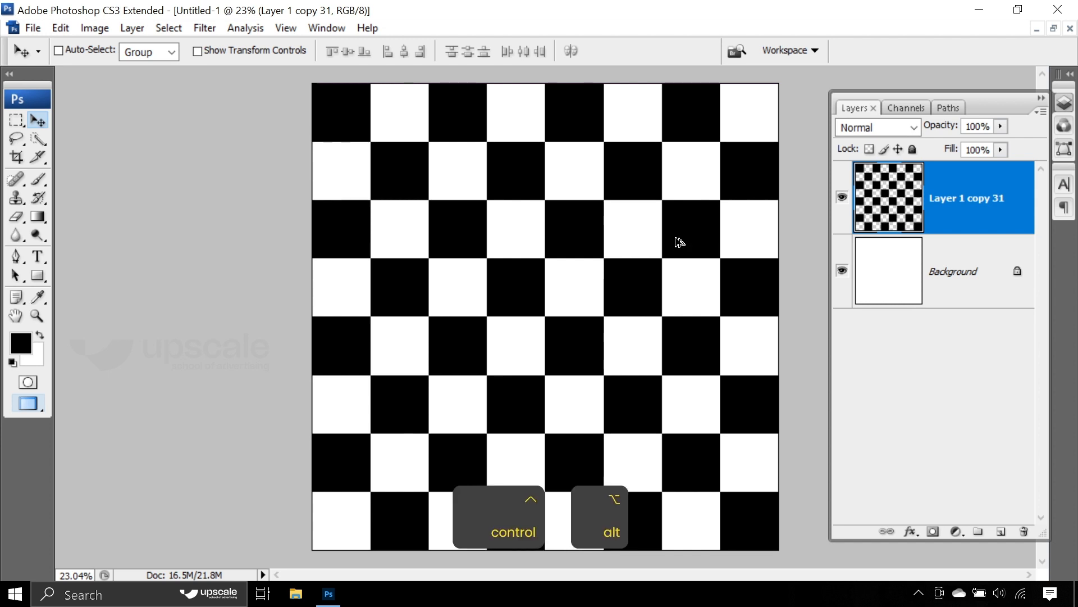
key("ctrl+alt+z")
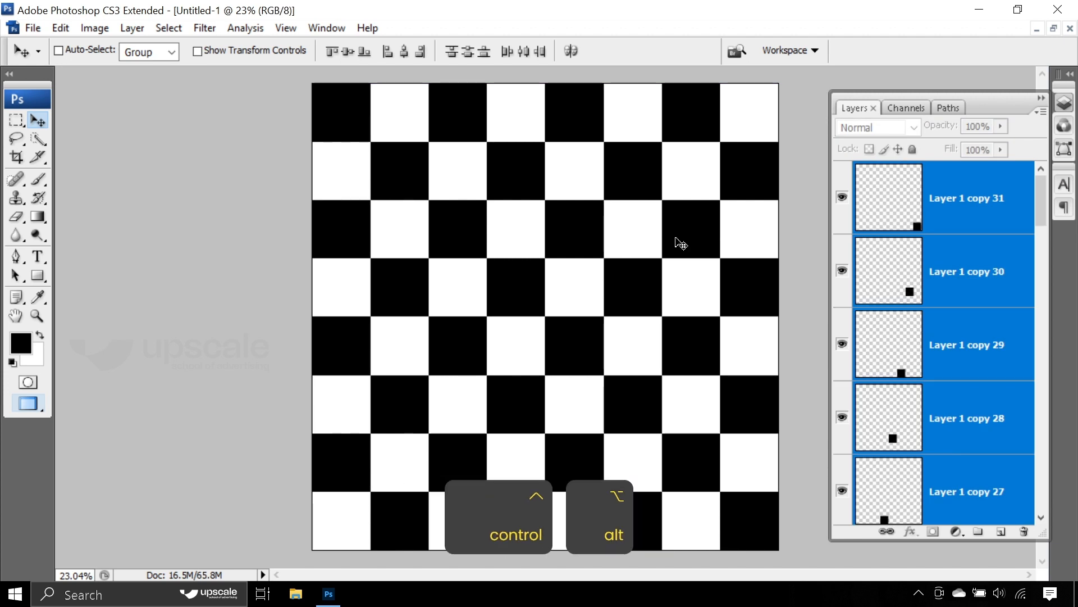
Step: Select the layer range from Layer 1 through Layer 1 copy 31 and put all the squares into one group
scroll(954, 247, "down", 15)
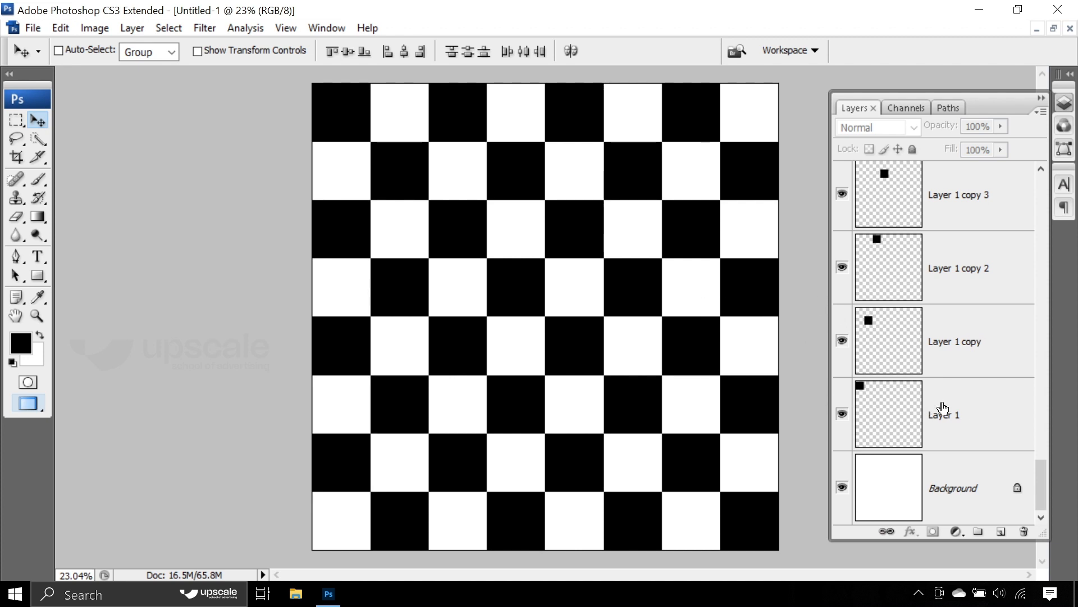
left_click(963, 409)
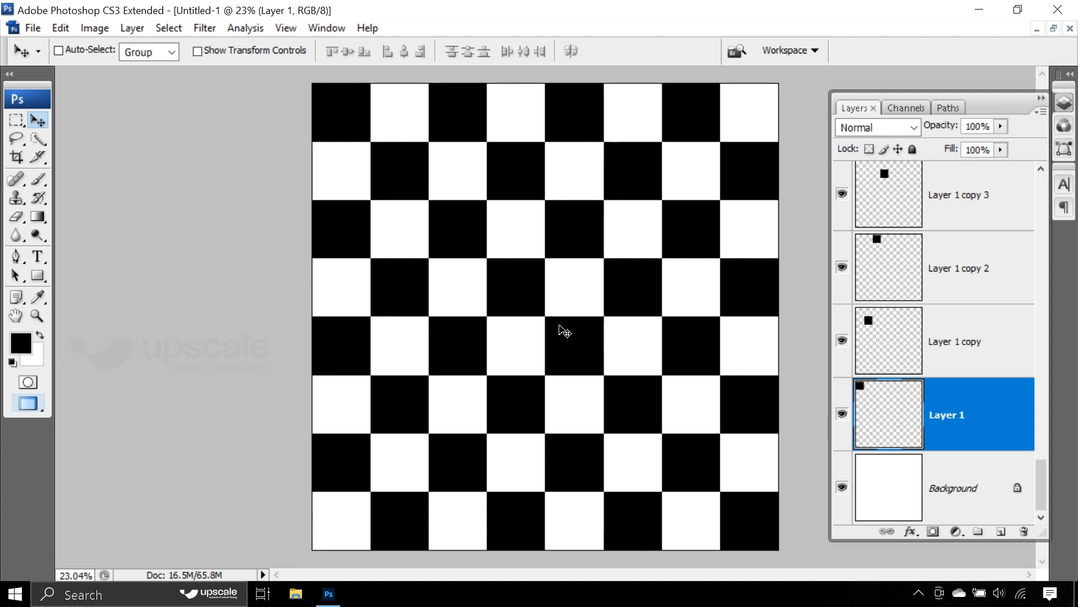
left_click_drag(1042, 480, 1068, 180)
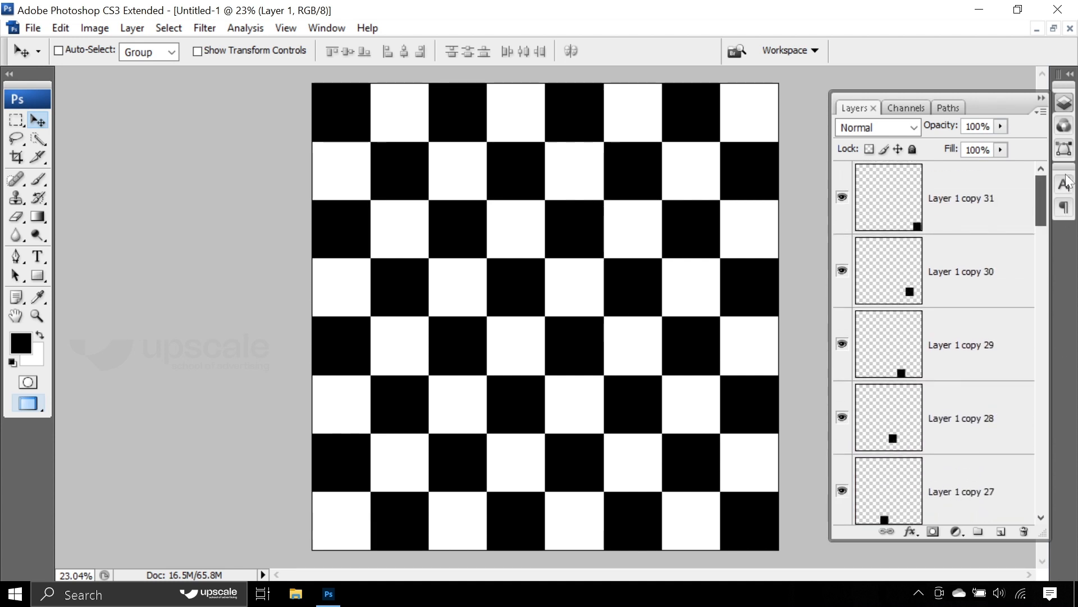
left_click(978, 200, "shift")
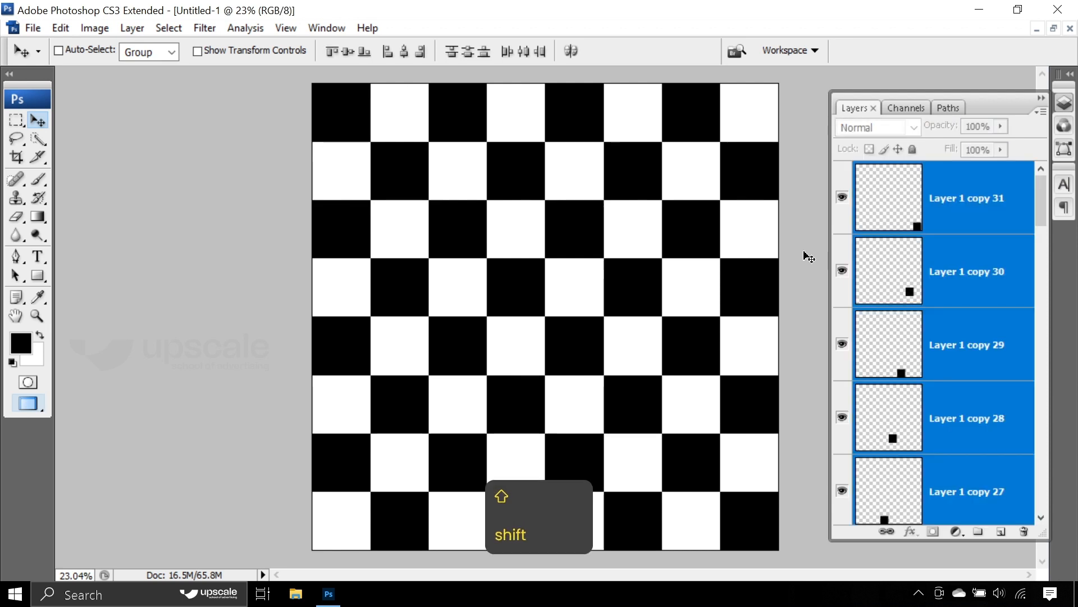
key("ctrl")
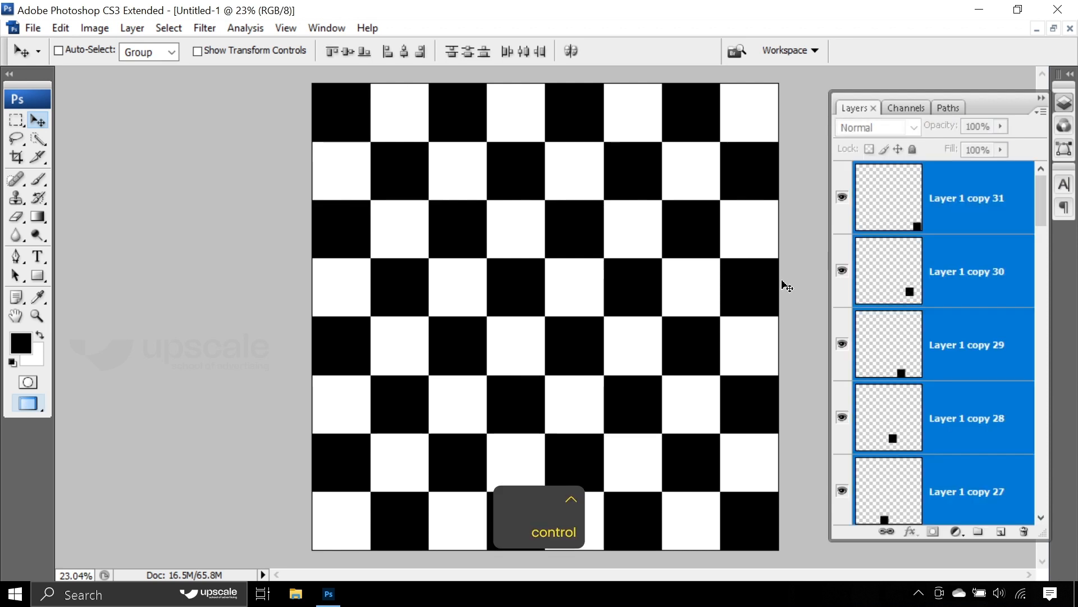
key("ctrl+g")
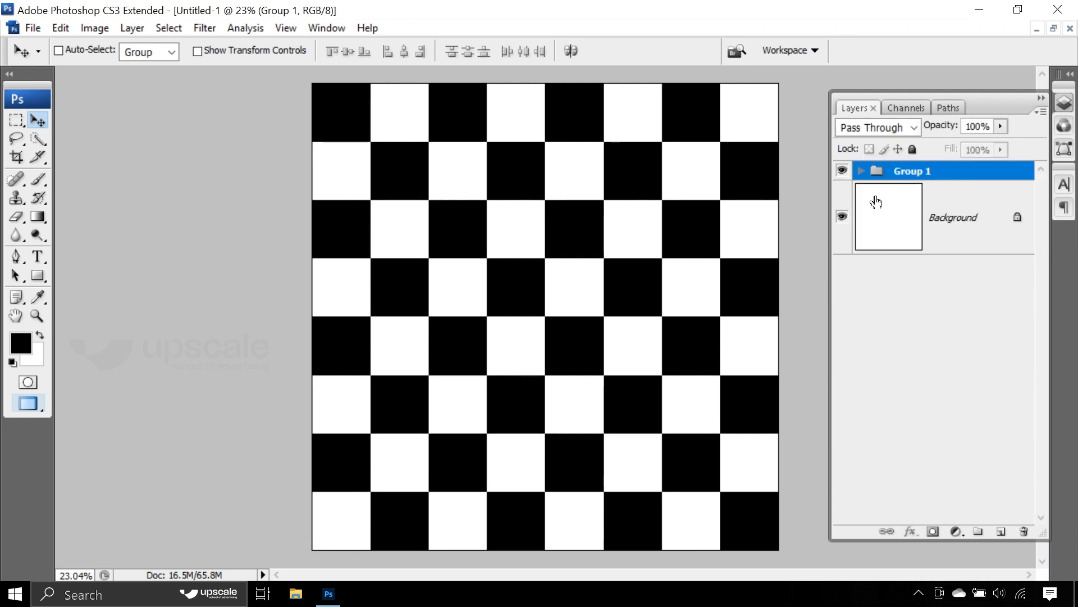
Step: Expand Group 1 to examine the square layers it contains, and collapse it again
left_click(861, 172)
scroll(988, 314, "down", 6)
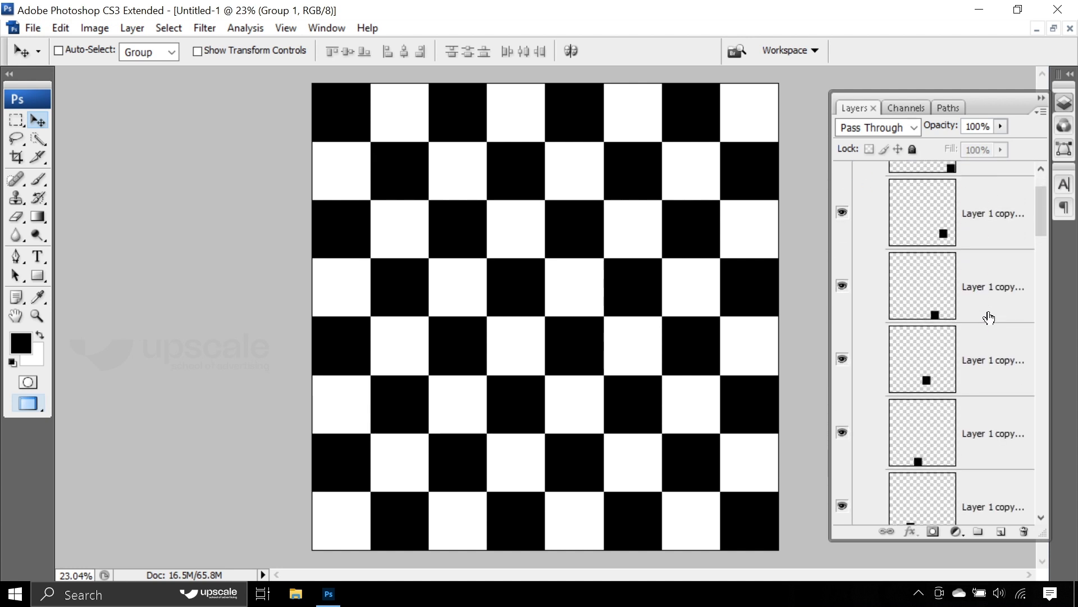
scroll(990, 318, "up", 6)
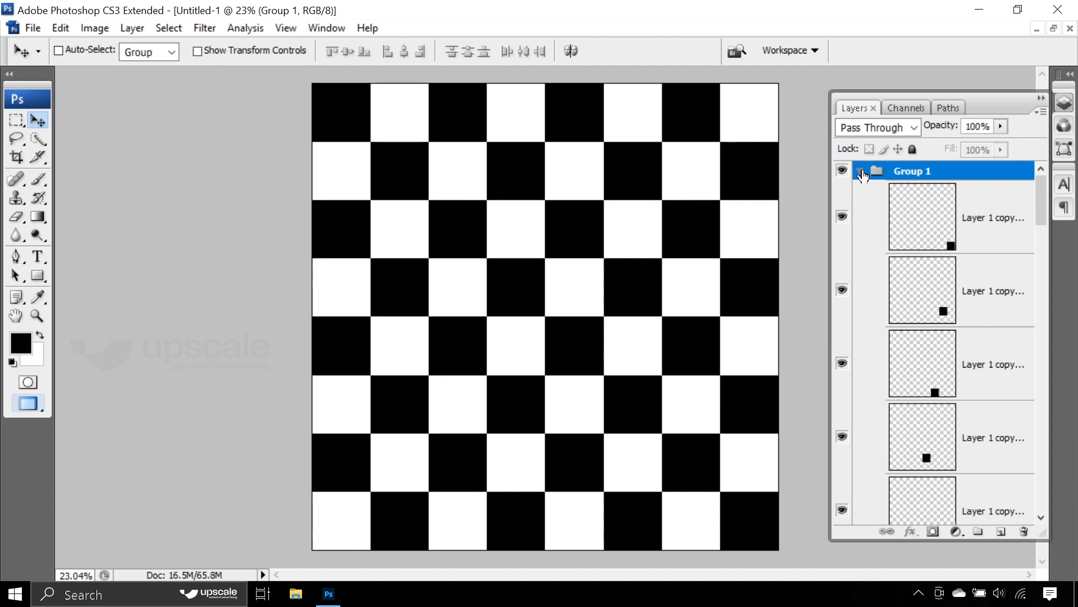
left_click(860, 171)
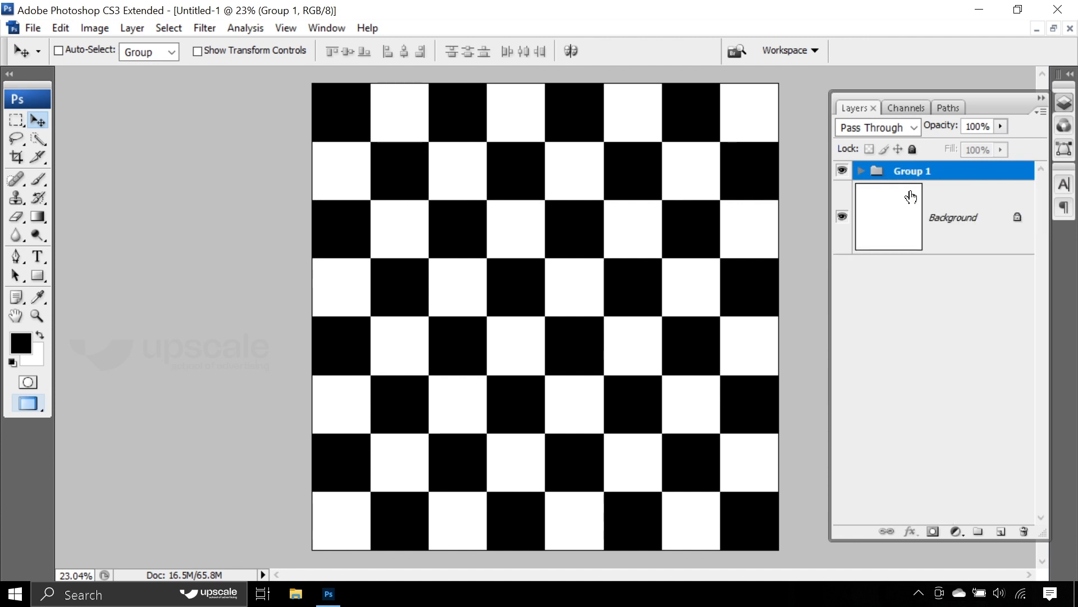
Step: Reselect Group 1 after the Background layer and try moving the entire checkerboard as a group
left_click(957, 216)
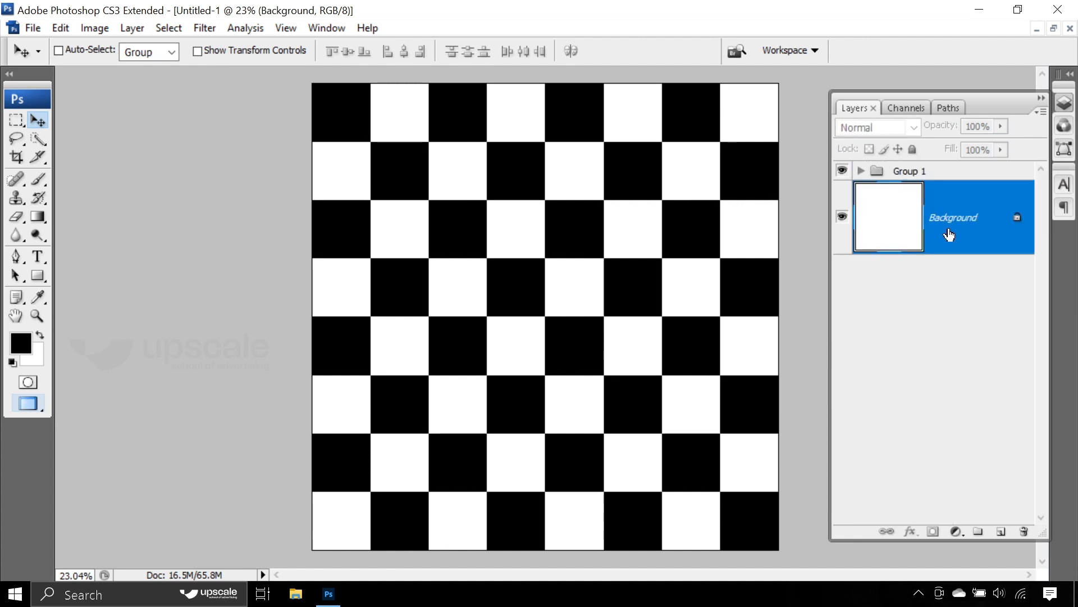
left_click(910, 172)
mouse_move(522, 287)
left_mouse_down()
mouse_move(527, 303)
mouse_move(515, 264)
mouse_move(556, 291)
mouse_move(526, 285)
left_mouse_up()
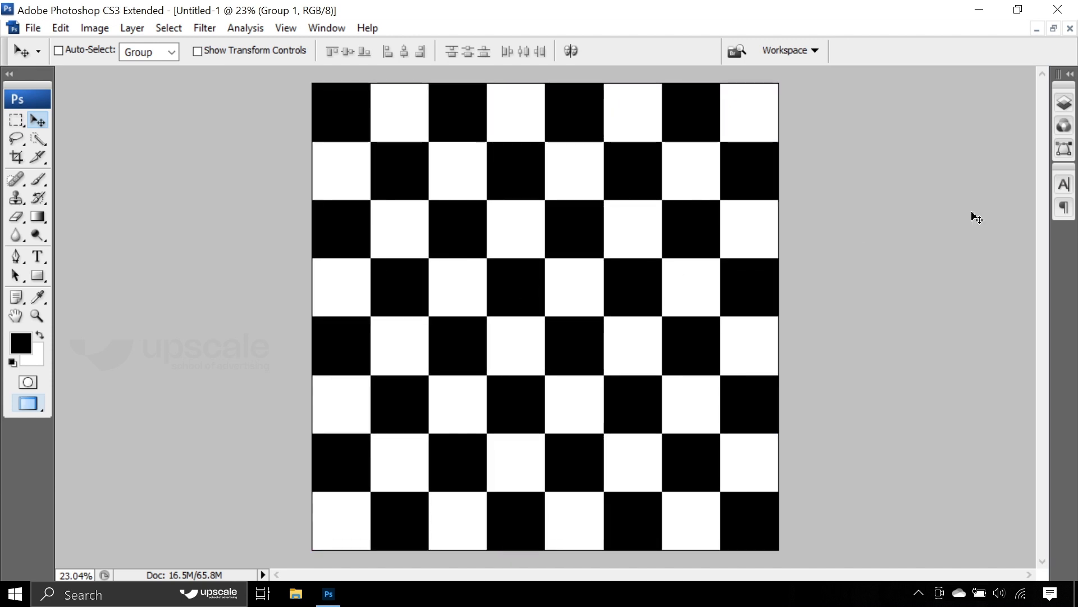
Step: Expand Group 1, select Layer 1 copy 30 inside it and try moving that single square on its own
left_click(1063, 105)
left_click(861, 171)
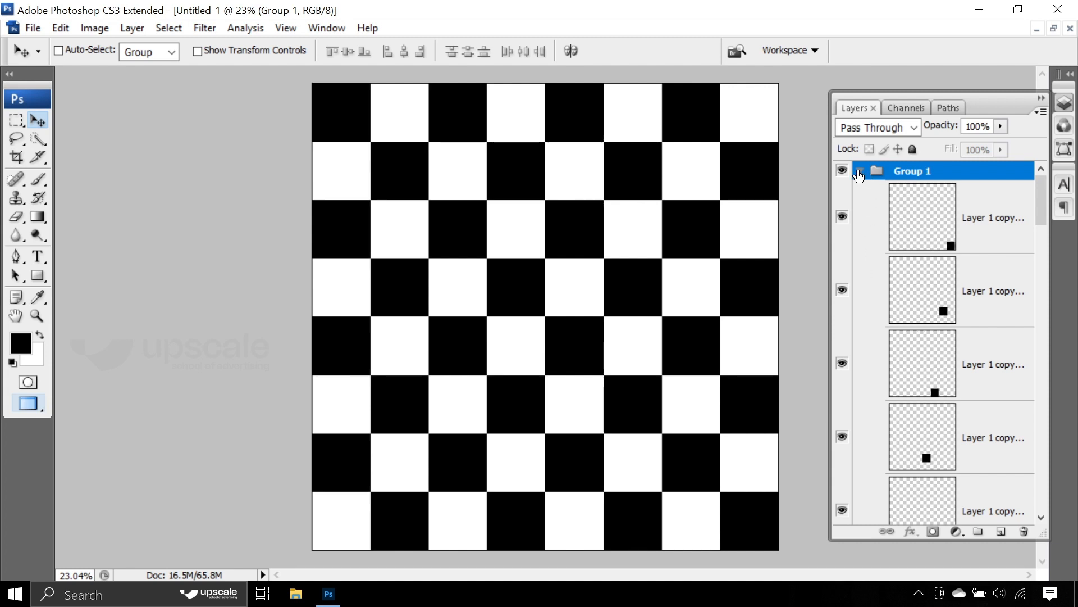
left_click(1002, 299)
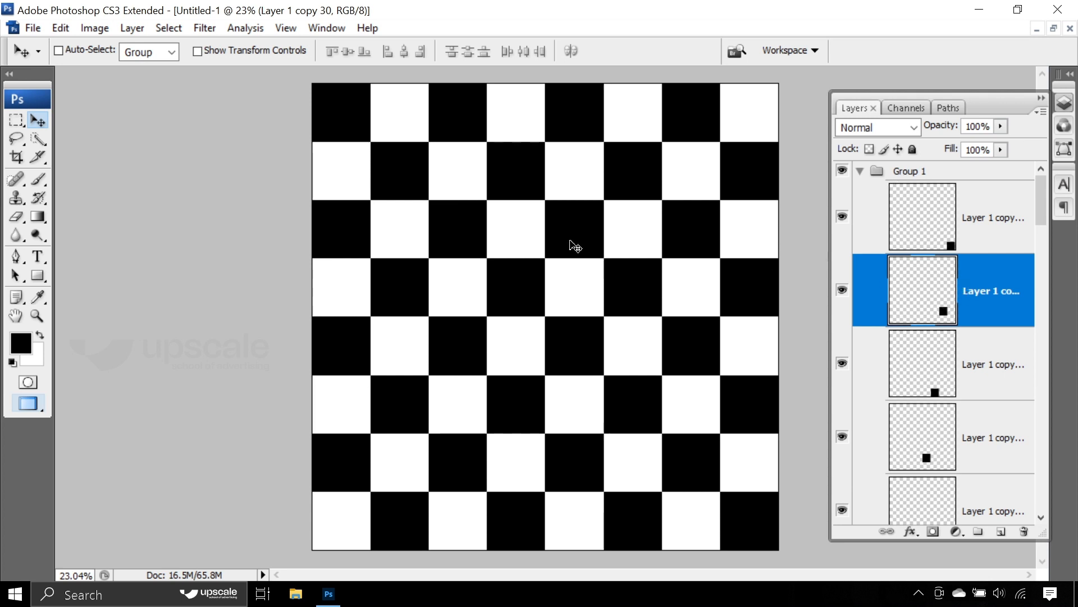
key("F7")
left_click_drag(524, 200, 568, 240)
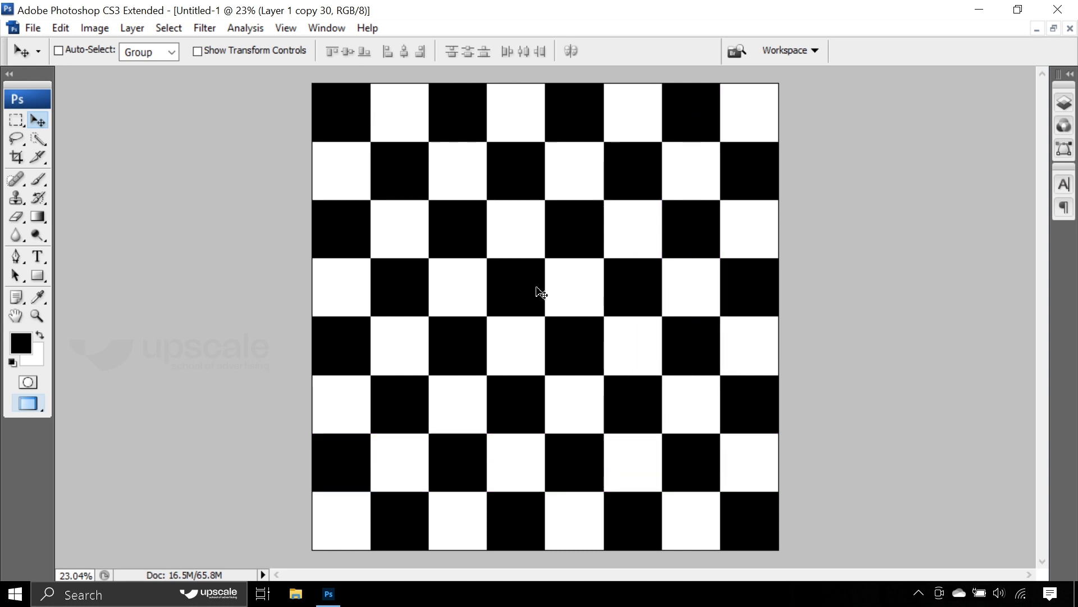
Step: Collapse Group 1 so the whole group is selected and try moving all the squares together again
left_click(1065, 103)
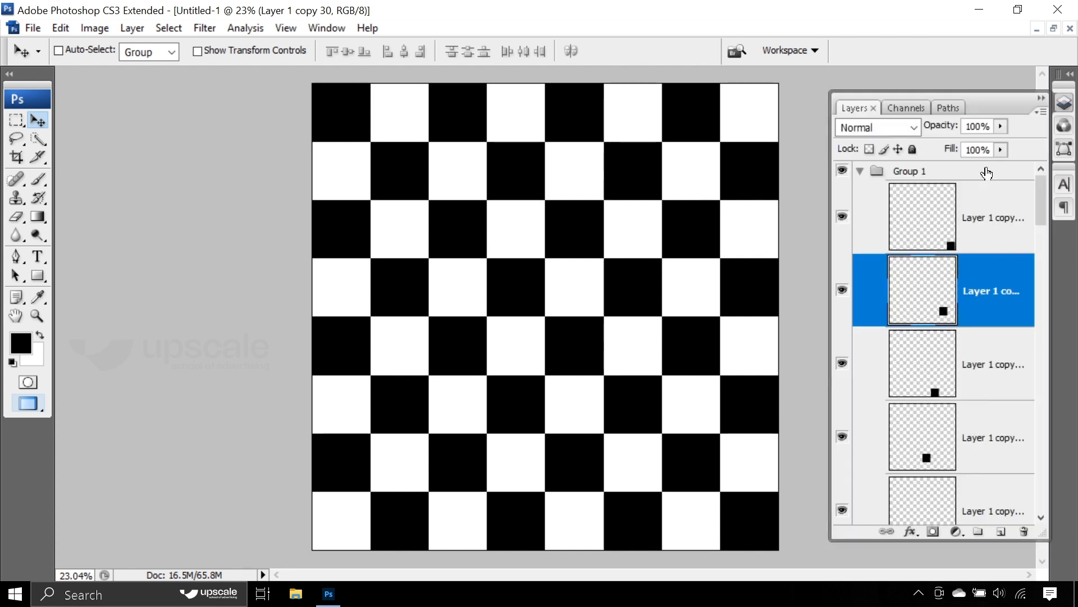
left_click(861, 174)
mouse_move(533, 177)
left_mouse_down()
mouse_move(589, 233)
mouse_move(535, 208)
mouse_move(537, 169)
mouse_move(532, 189)
left_mouse_up()
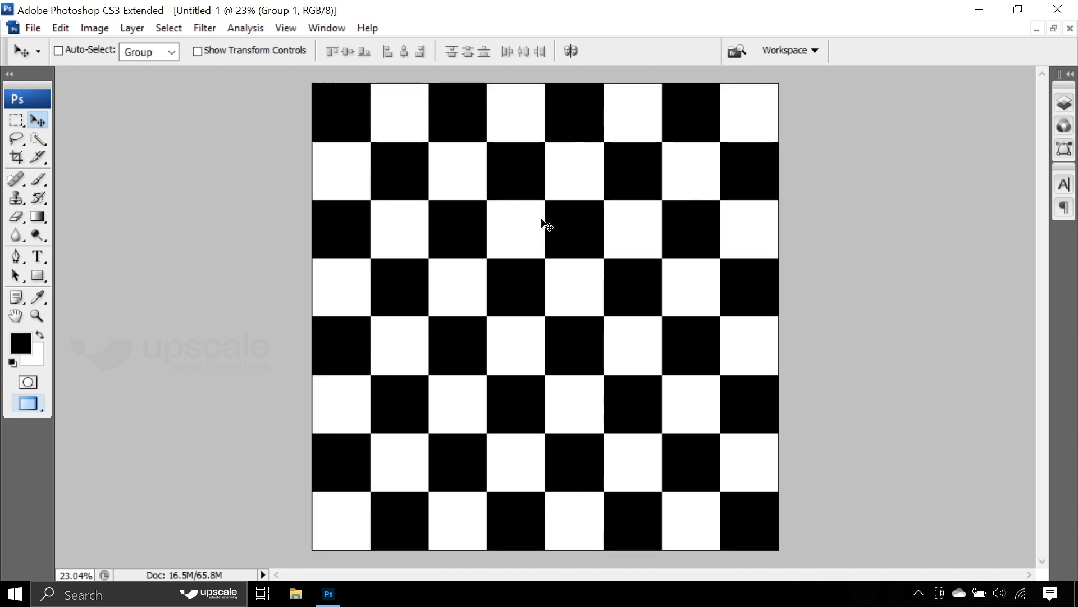
Step: Start saving the checkerboard document and choose Desktop as the save location
key("ctrl+minus")
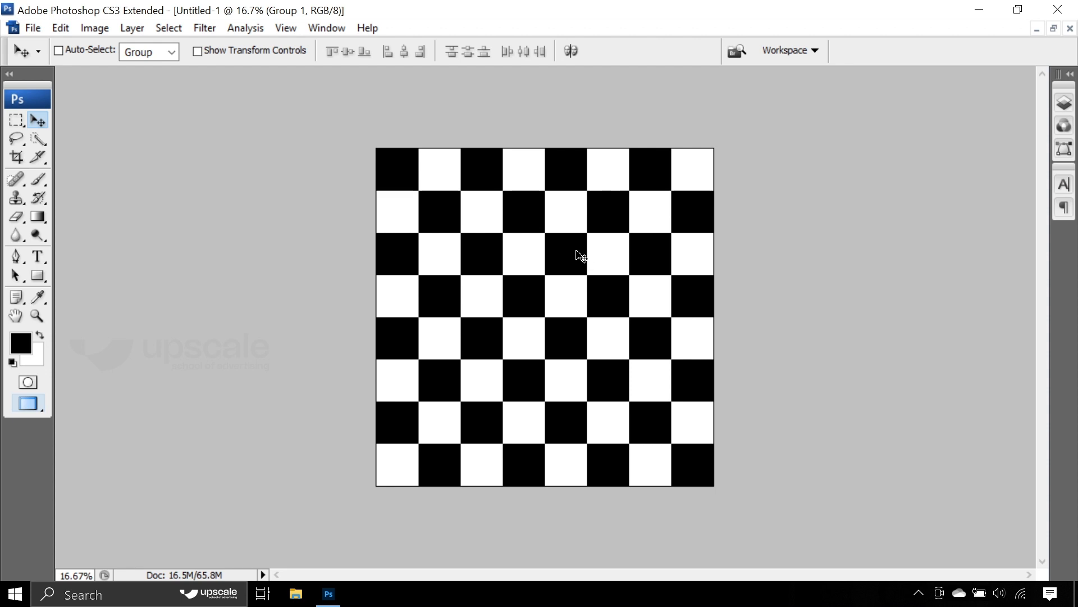
left_click(29, 27)
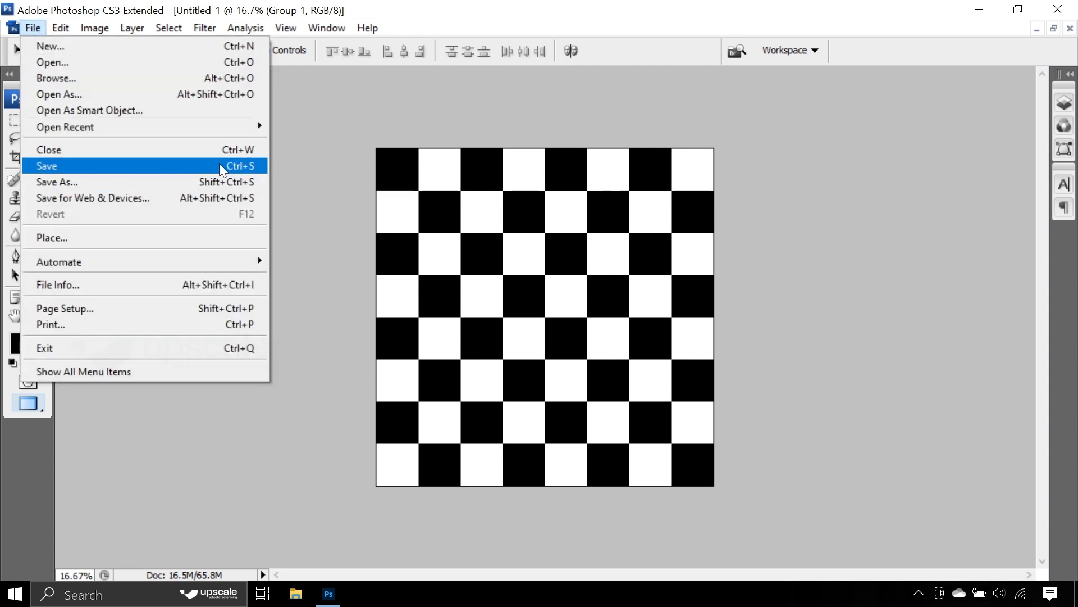
left_click(758, 268)
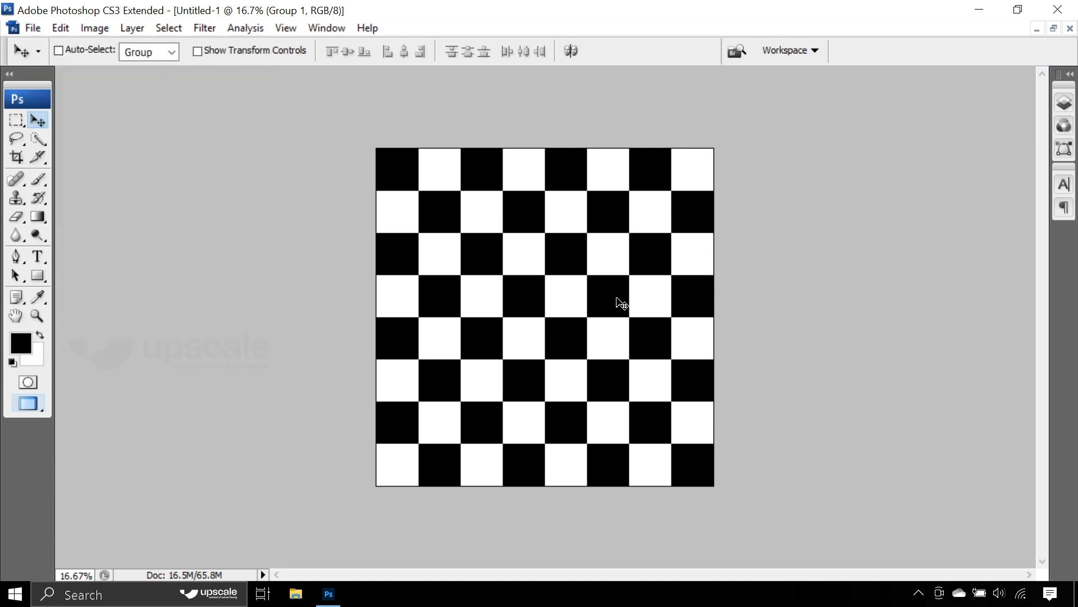
key("ctrl")
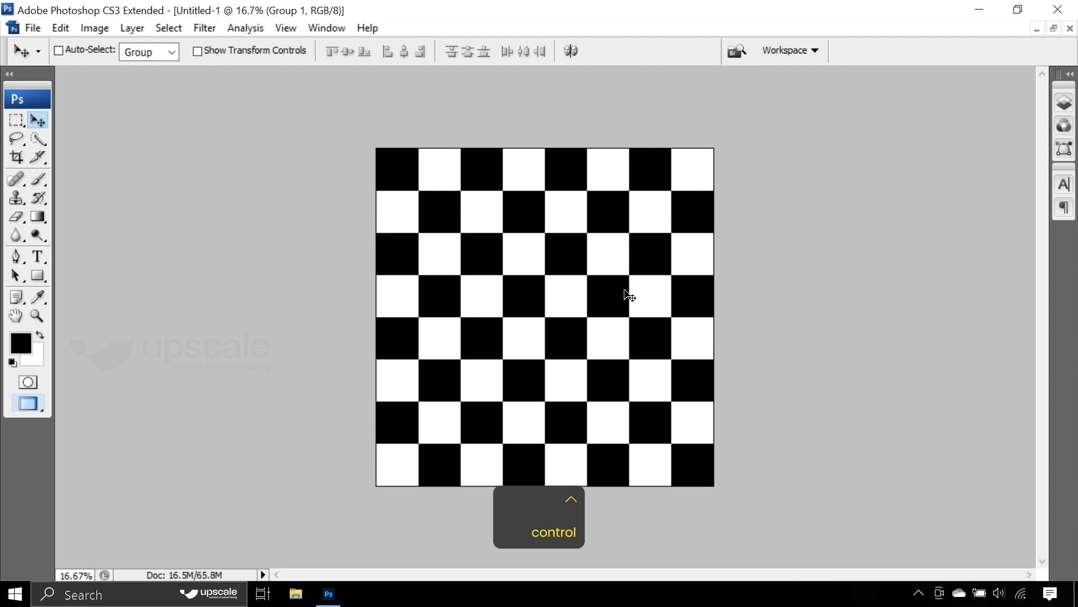
key("ctrl+s")
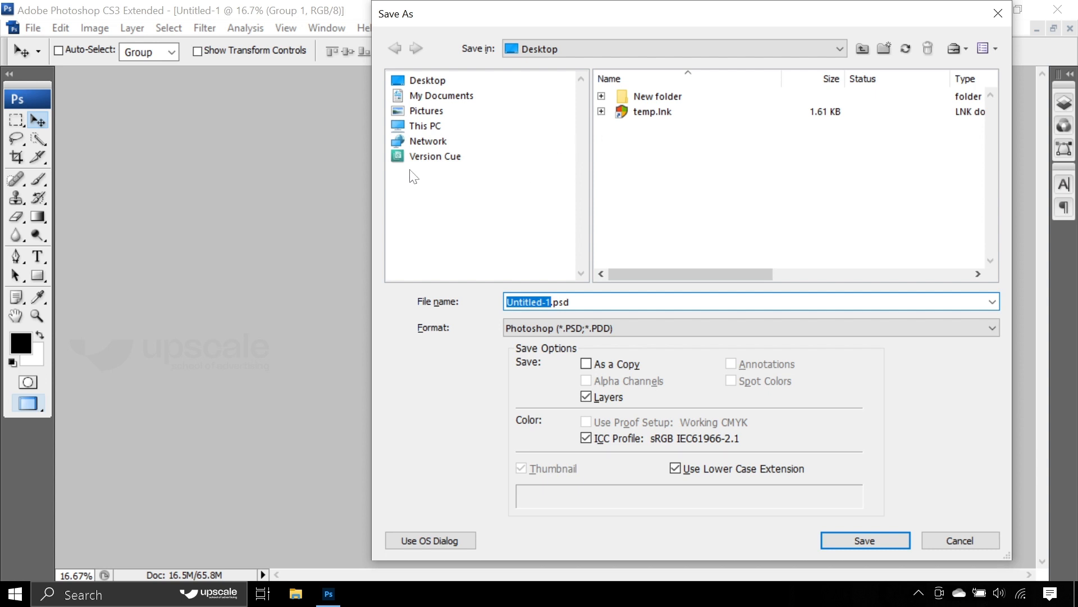
left_click(426, 127)
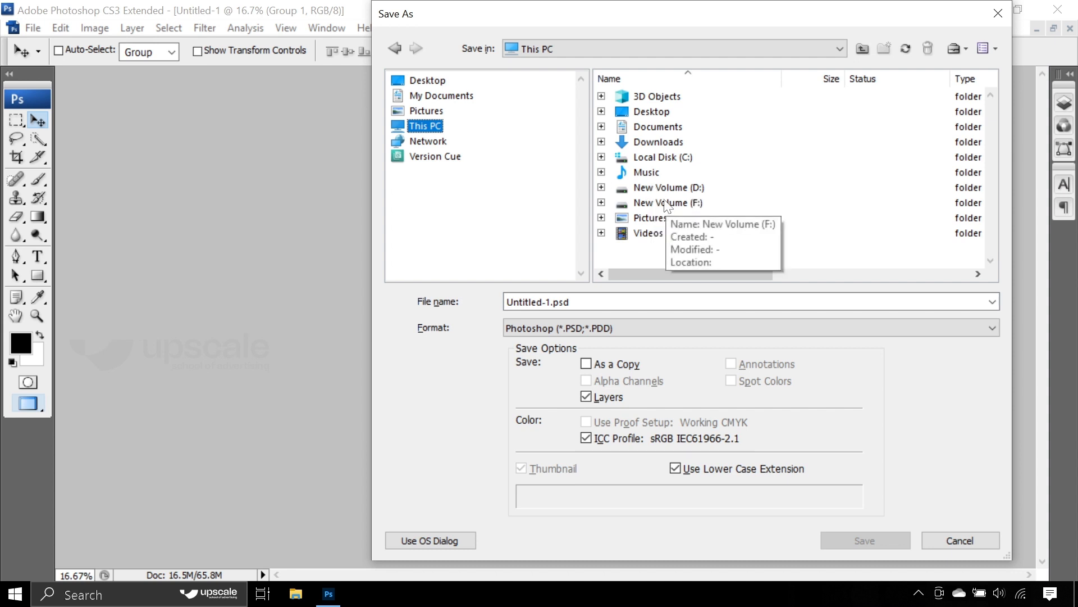
left_click(425, 82)
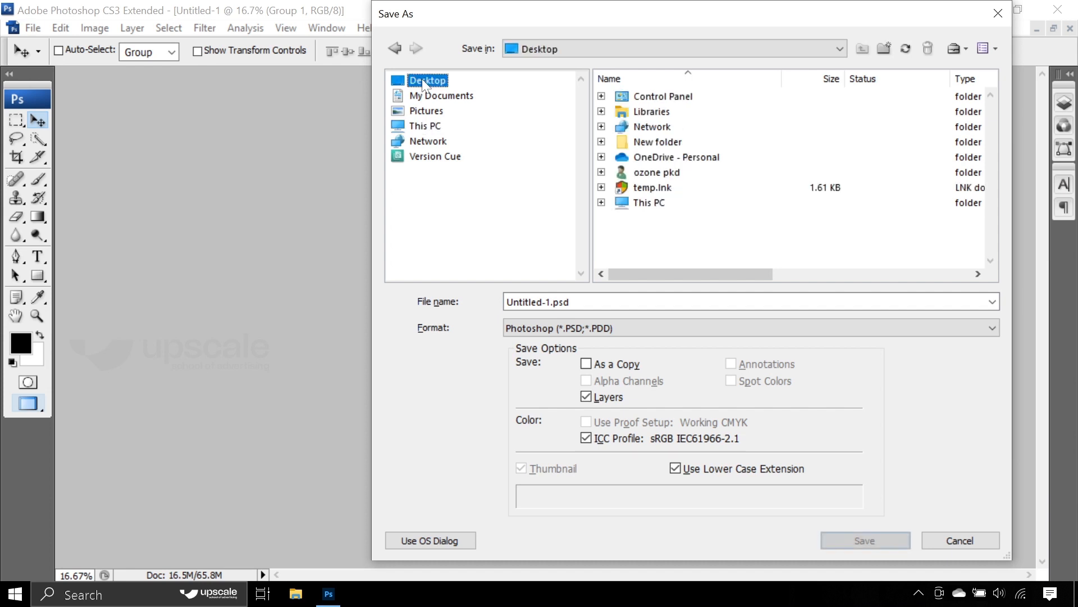
Step: Name the file "chess board", keeping the .psd extension
left_click(535, 298)
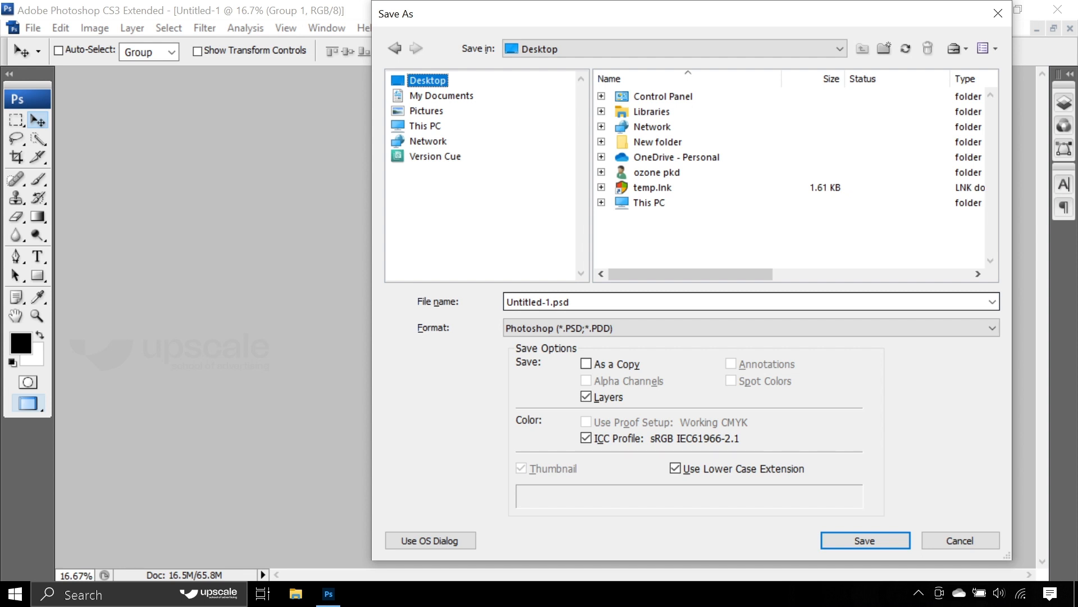
left_click(551, 303)
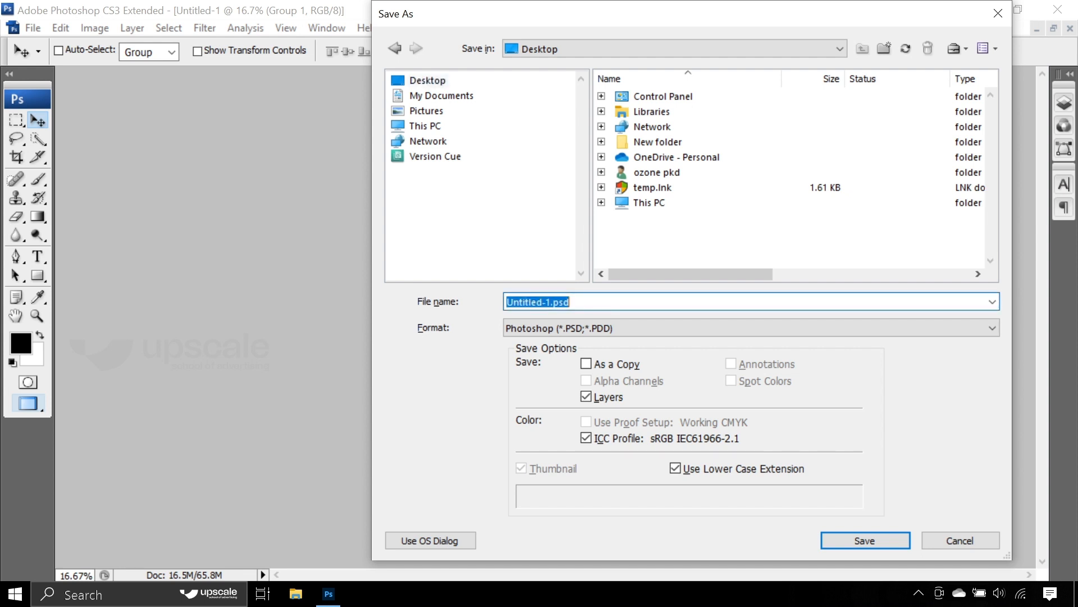
left_click(551, 302)
key("shift+Left")
key("shift+Left")
key("shift+Left")
key("shift+Left")
key("shift+Left")
key("shift+Left")
key("shift+Left")
key("shift+Left")
key("shift+Left")
key("shift+Left")
type("chess")
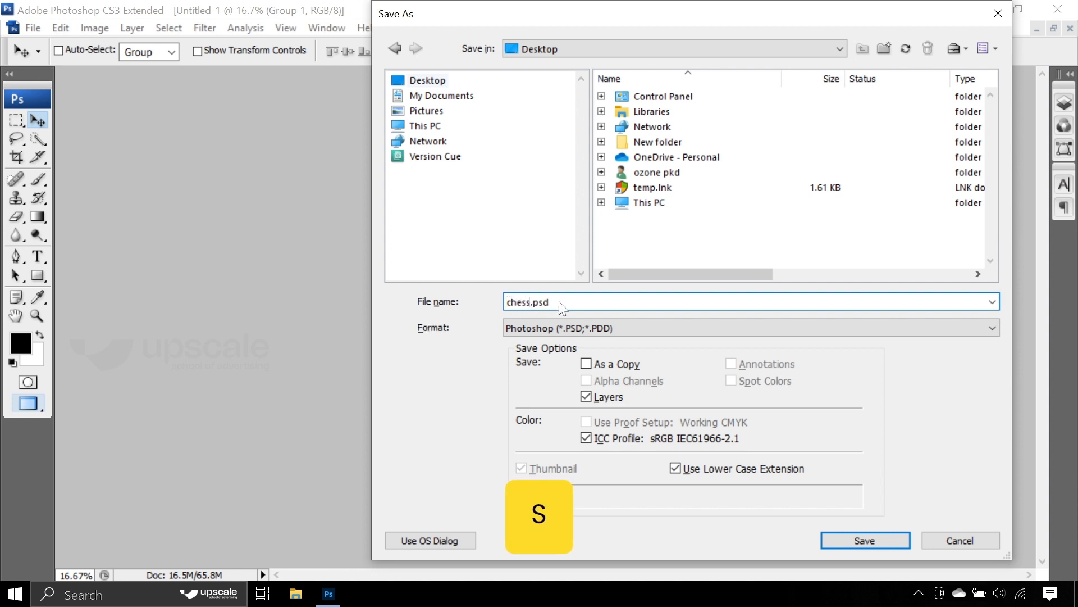
type(" board")
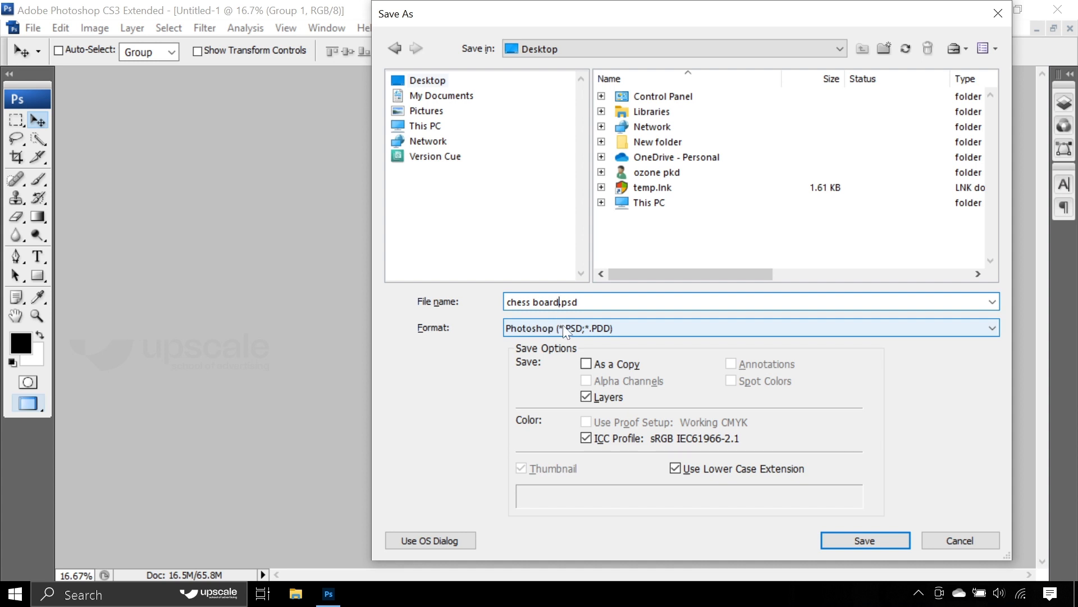
Step: Look through the available file formats and choose Photoshop (*.PSD;*.PDD)
left_click(541, 329)
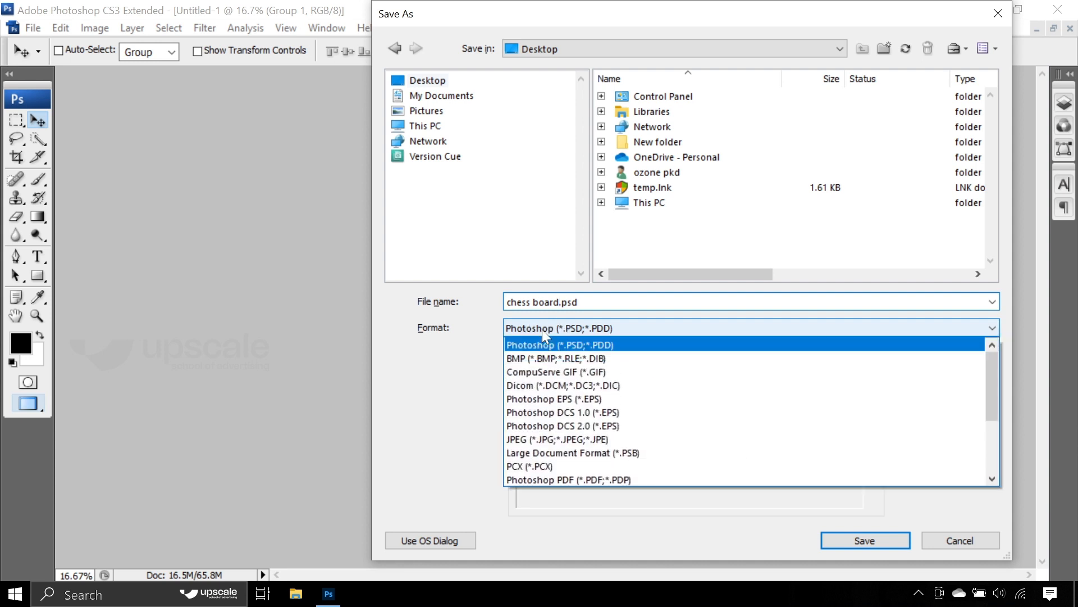
scroll(553, 367, "down", 1)
scroll(557, 388, "down", 2)
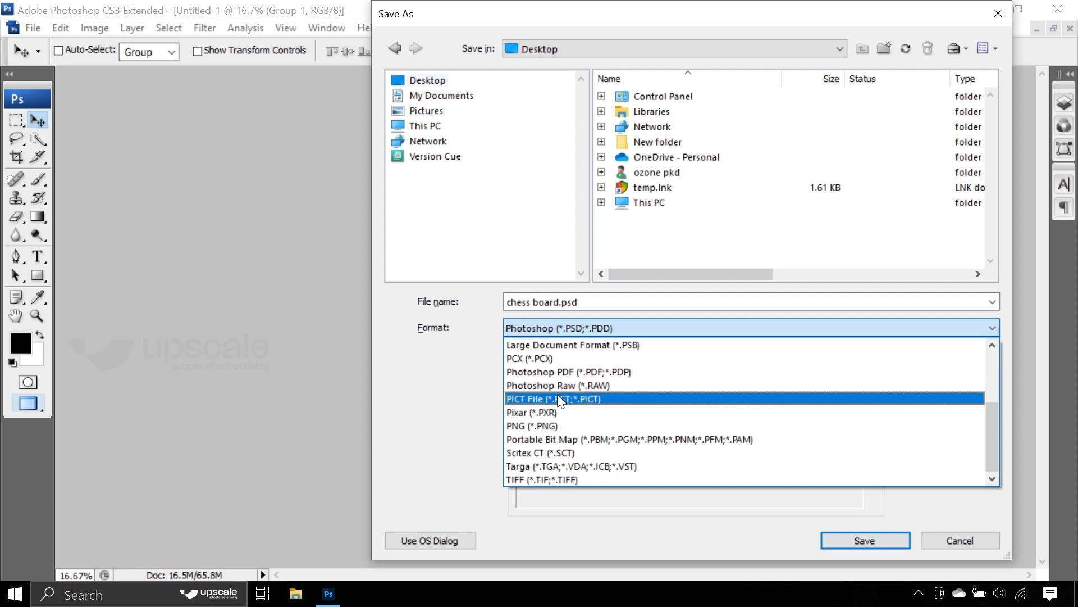
scroll(560, 401, "up", 3)
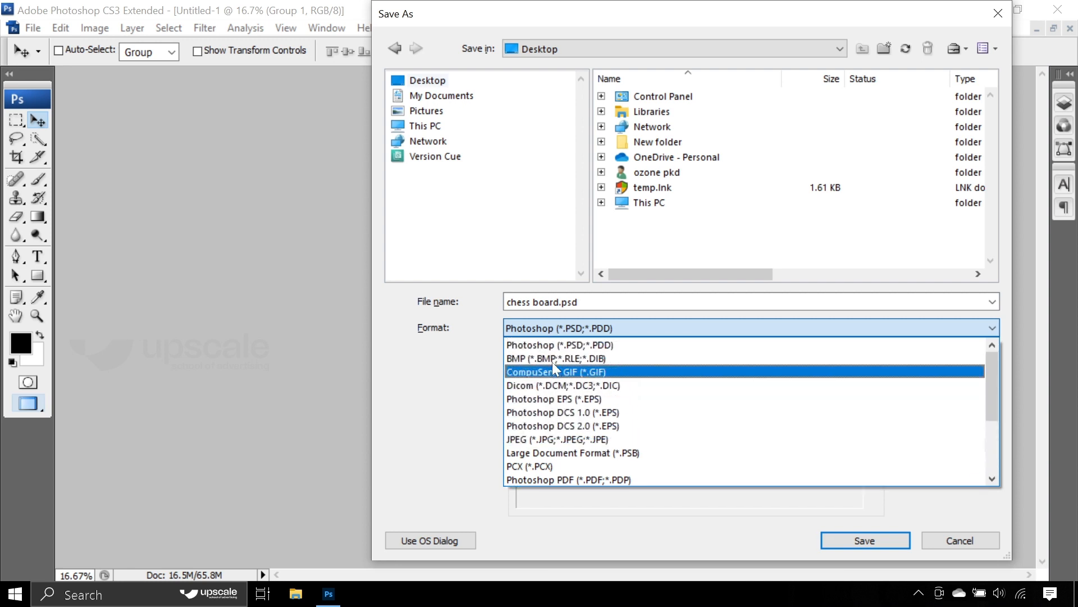
left_click(556, 345)
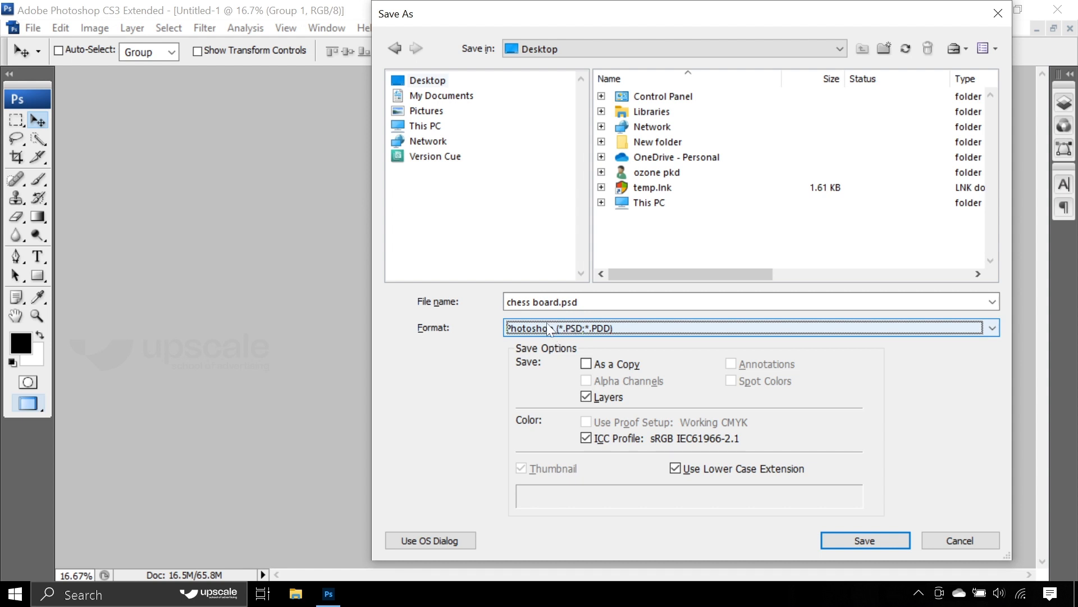
Step: Save chess board.psd to the Desktop with Layers included and Maximize compatibility turned on
left_click(587, 396)
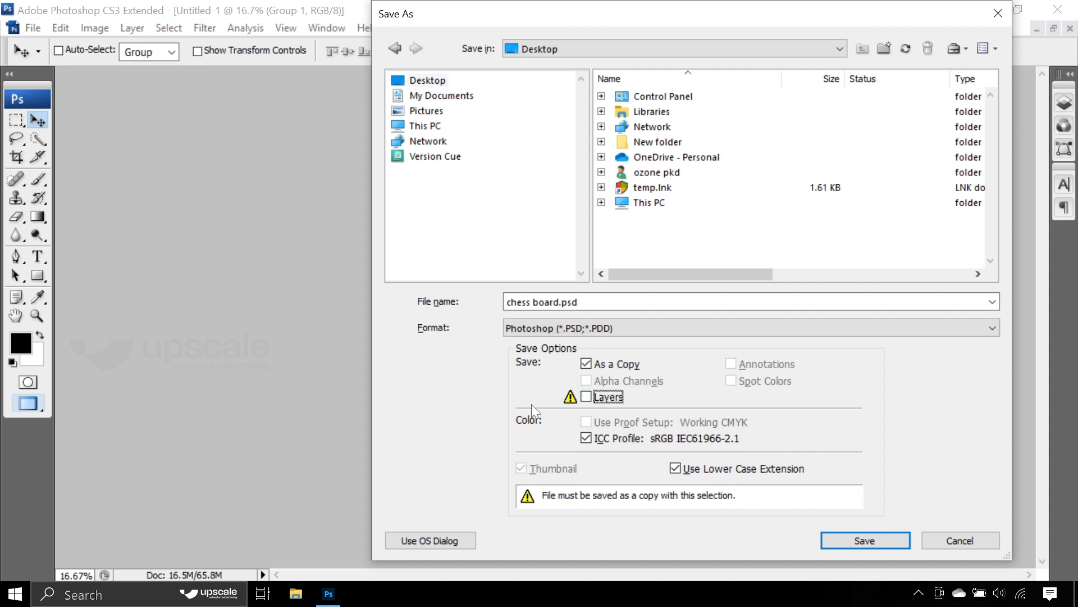
left_click(587, 397)
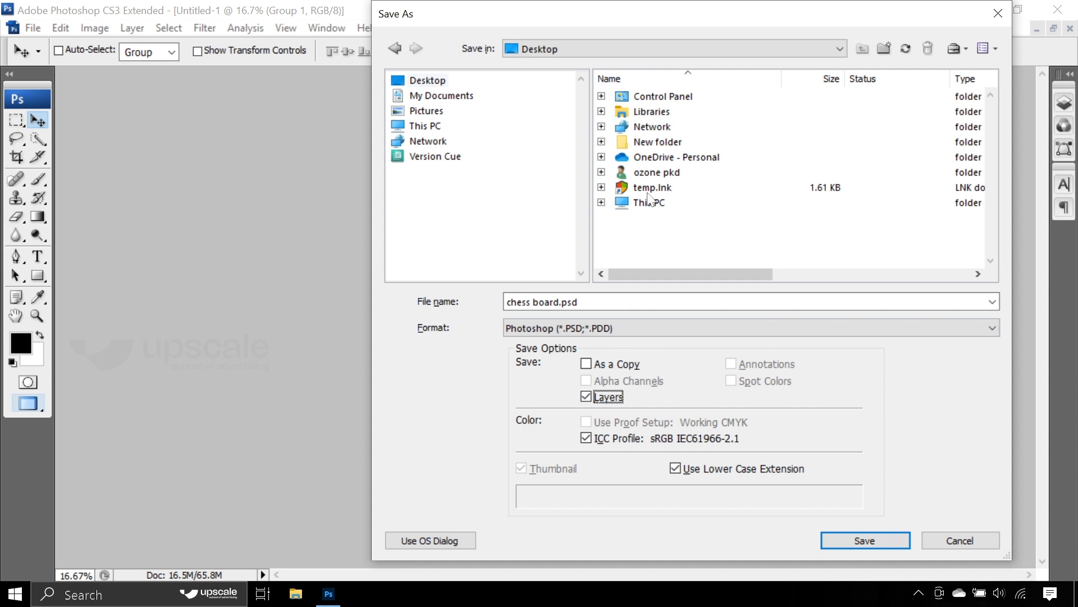
left_click(868, 535)
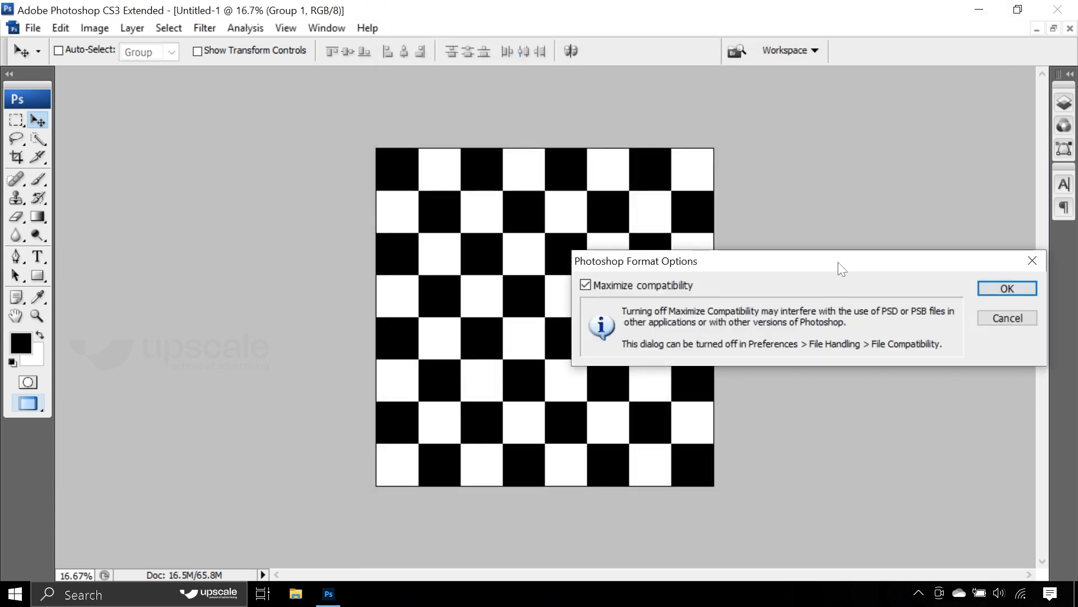
left_click_drag(842, 263, 602, 178)
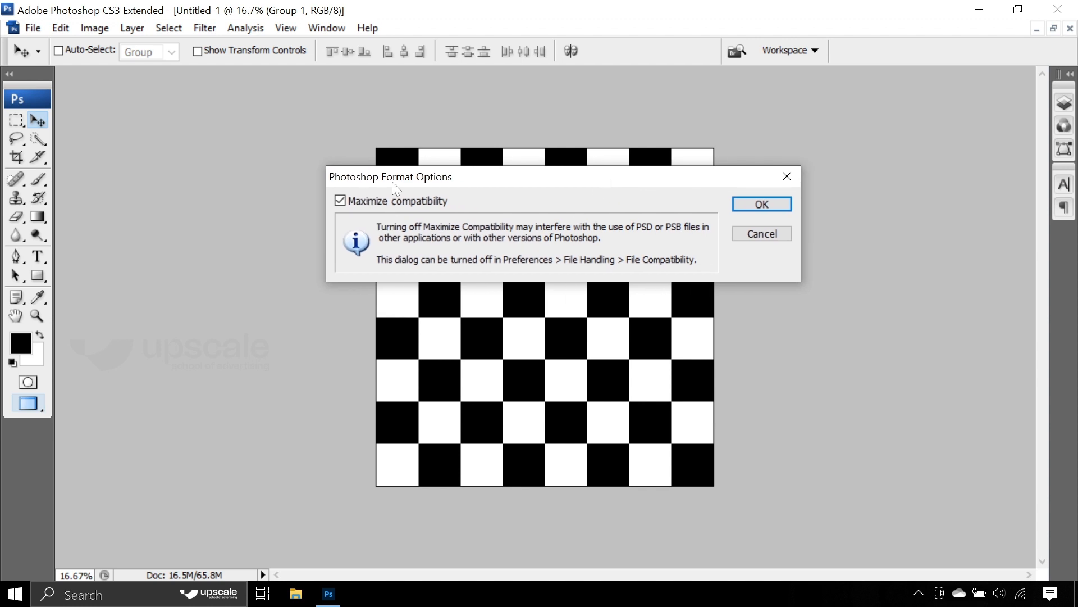
left_click(754, 205)
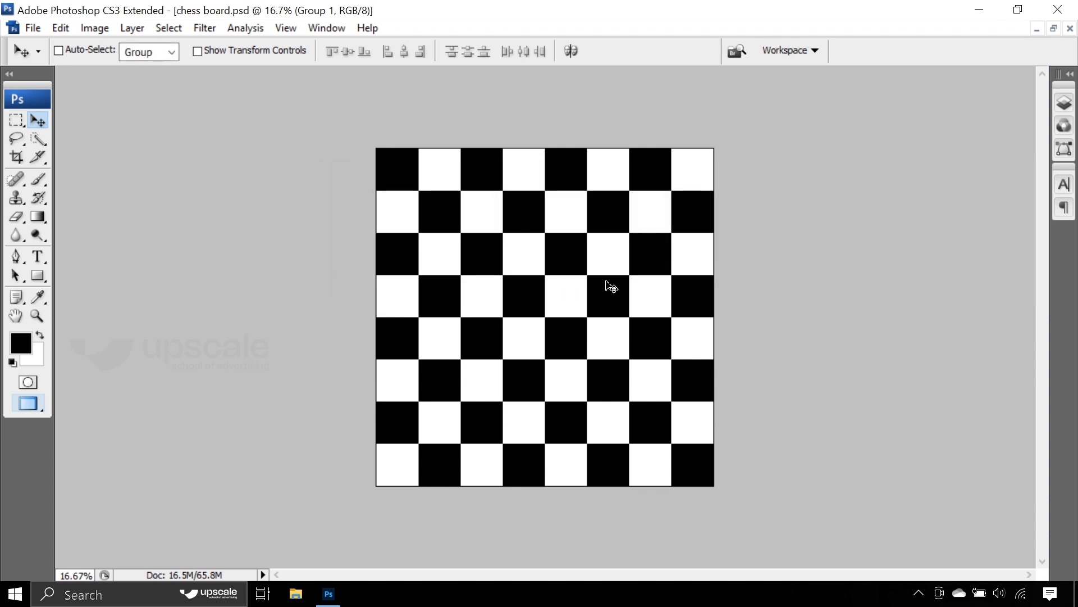
Step: Close the checkerboard document and reopen the saved chess board file from the desktop
left_click(1070, 28)
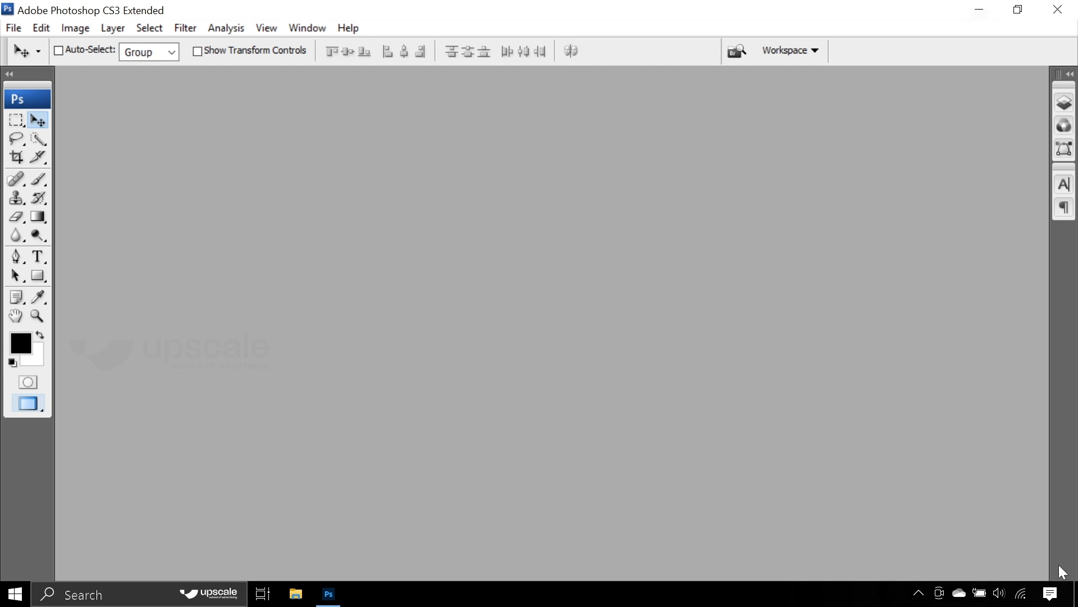
left_click(1077, 602)
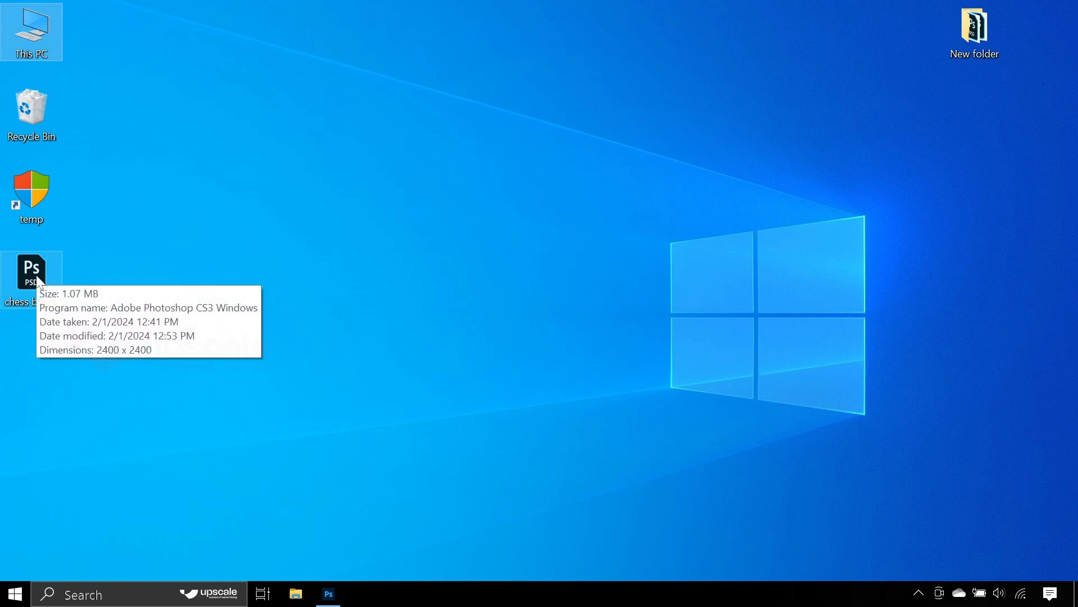
double_click(37, 278)
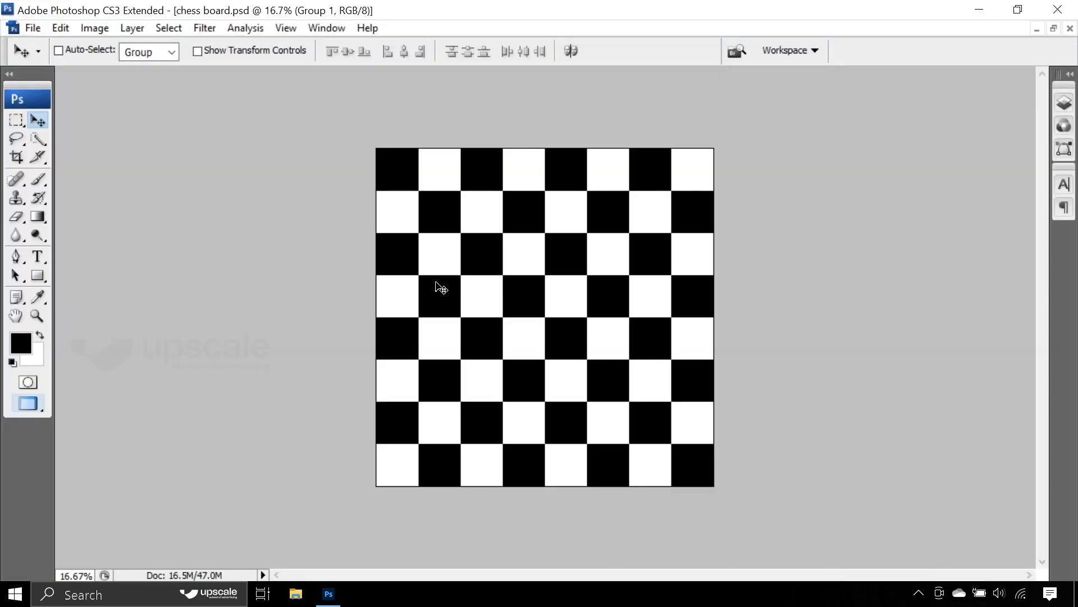
Step: Check the layers of the reopened file by expanding and collapsing Group 1
left_click(1065, 104)
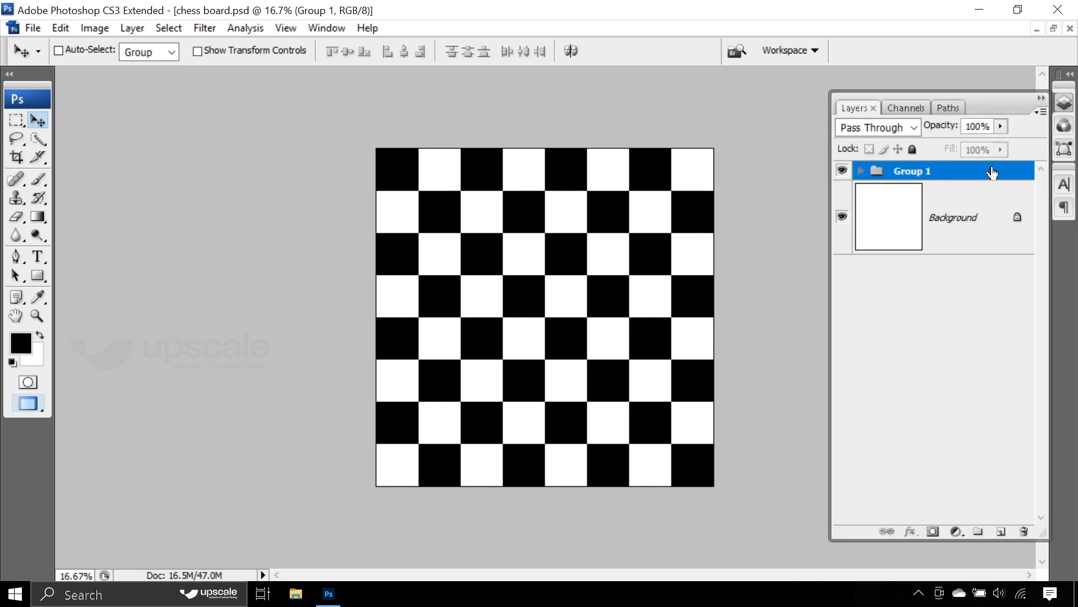
left_click(862, 171)
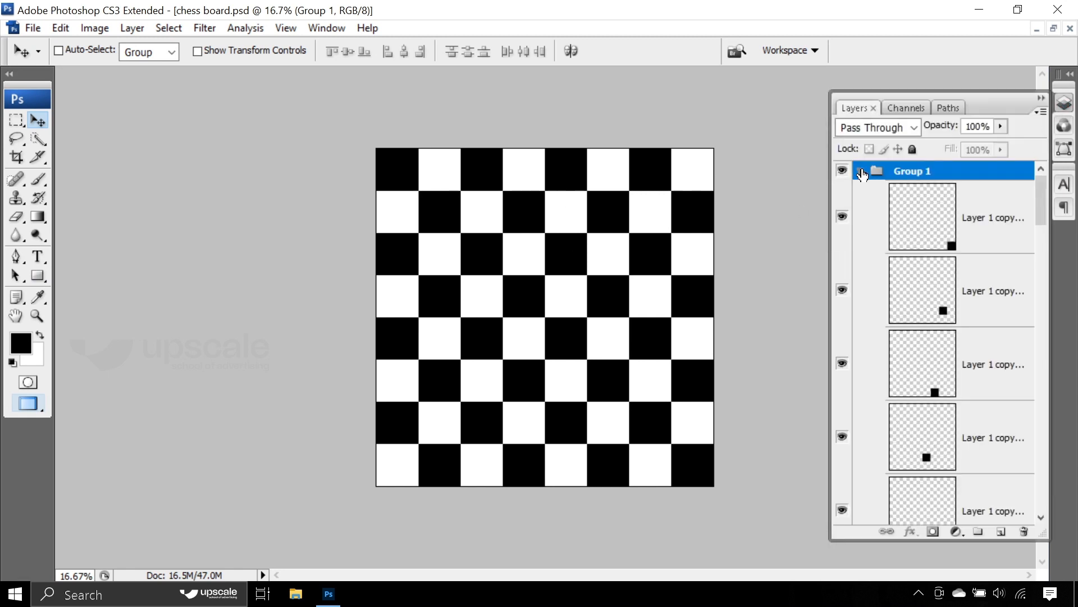
left_click(862, 172)
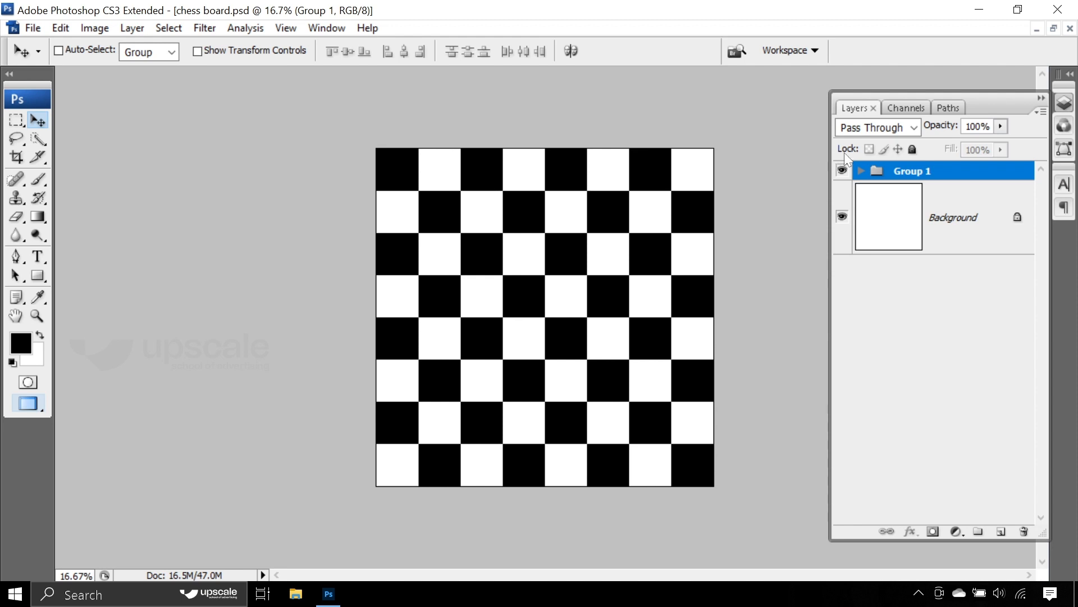
left_click(1042, 99)
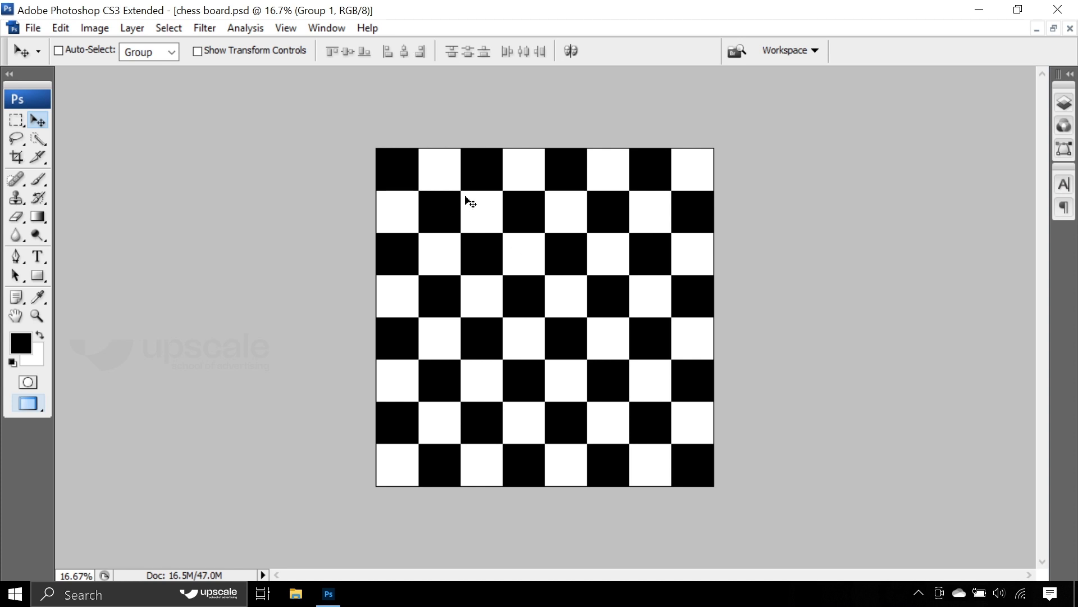
Step: Start saving the checkerboard under a new format on the Desktop and choose JPEG (*.JPG;*.JPEG;*.JPE)
left_click(32, 28)
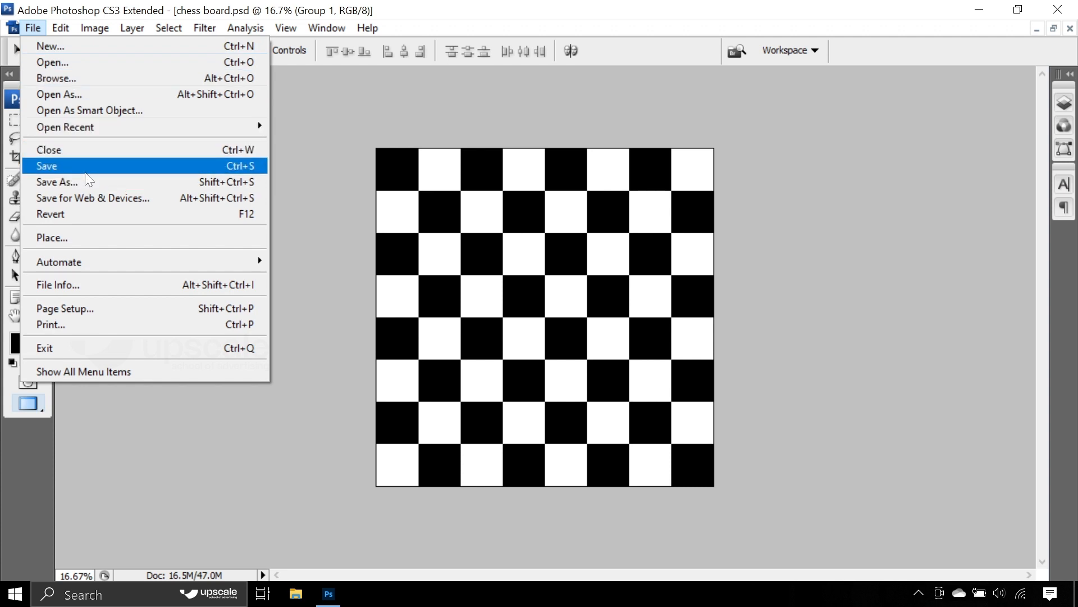
left_click(599, 277)
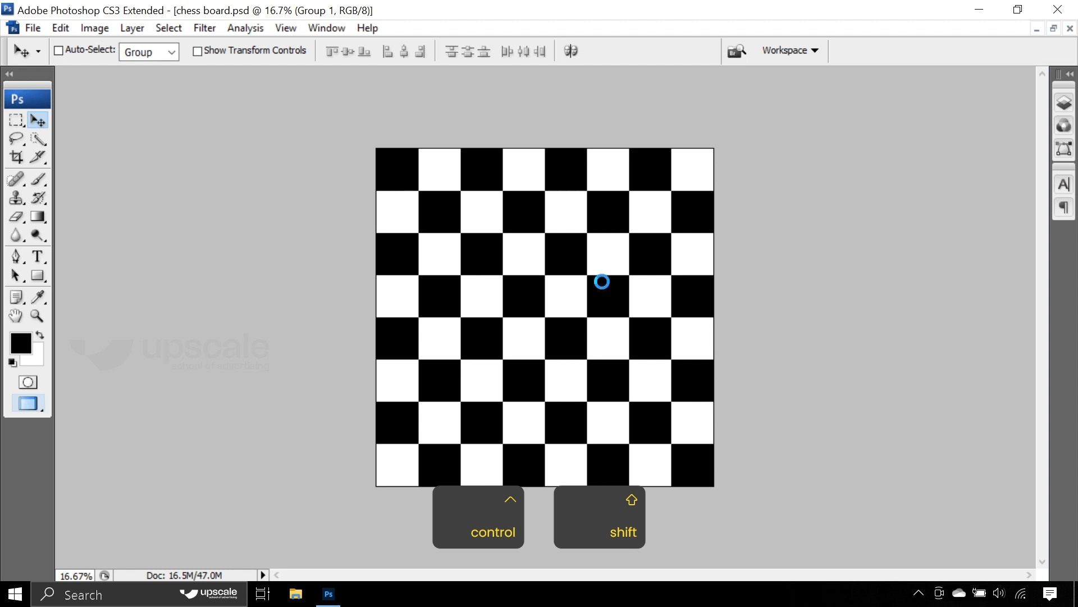
key("ctrl+shift+s")
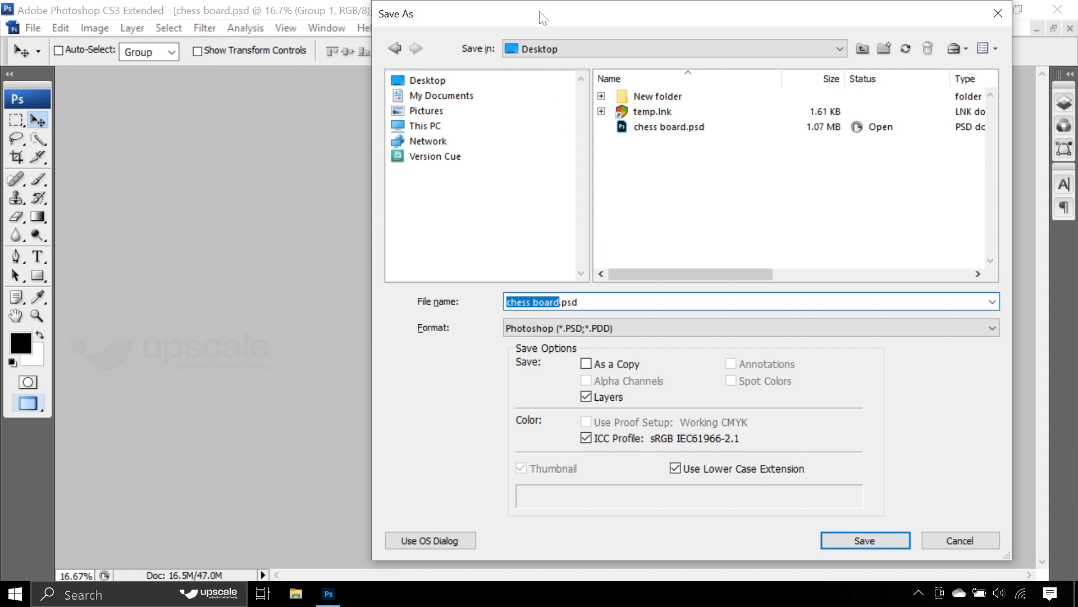
key("ctrl+a")
left_click_drag(544, 26, 362, 26)
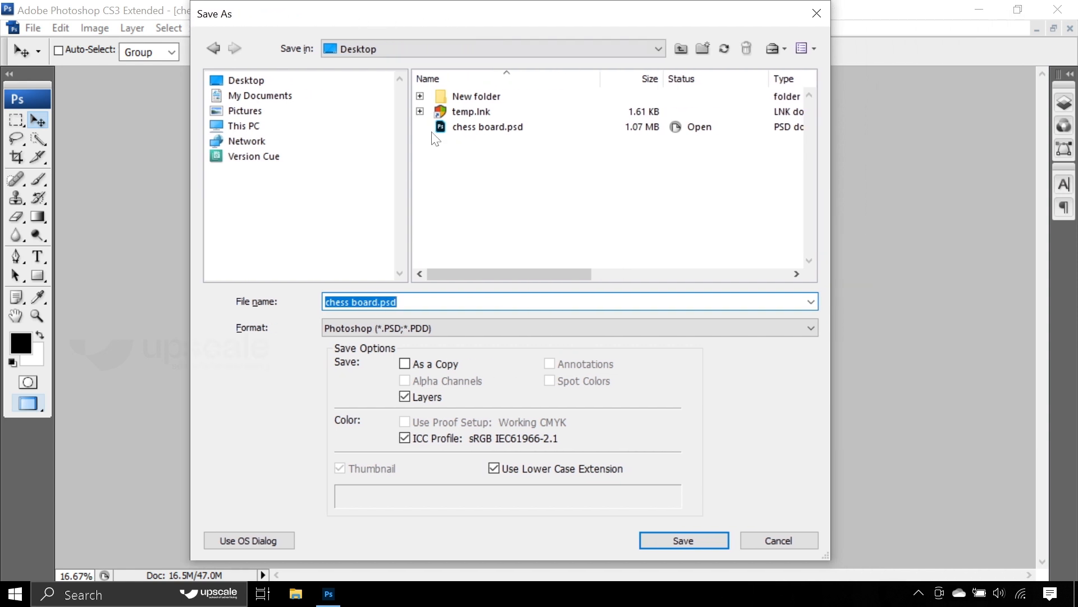
left_click(405, 329)
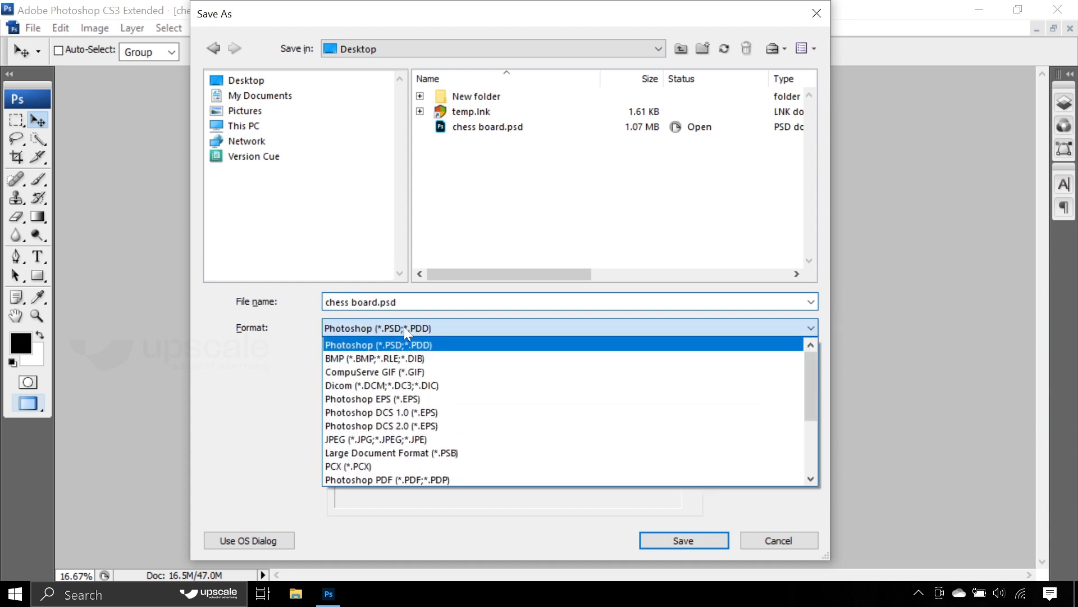
left_click(348, 438)
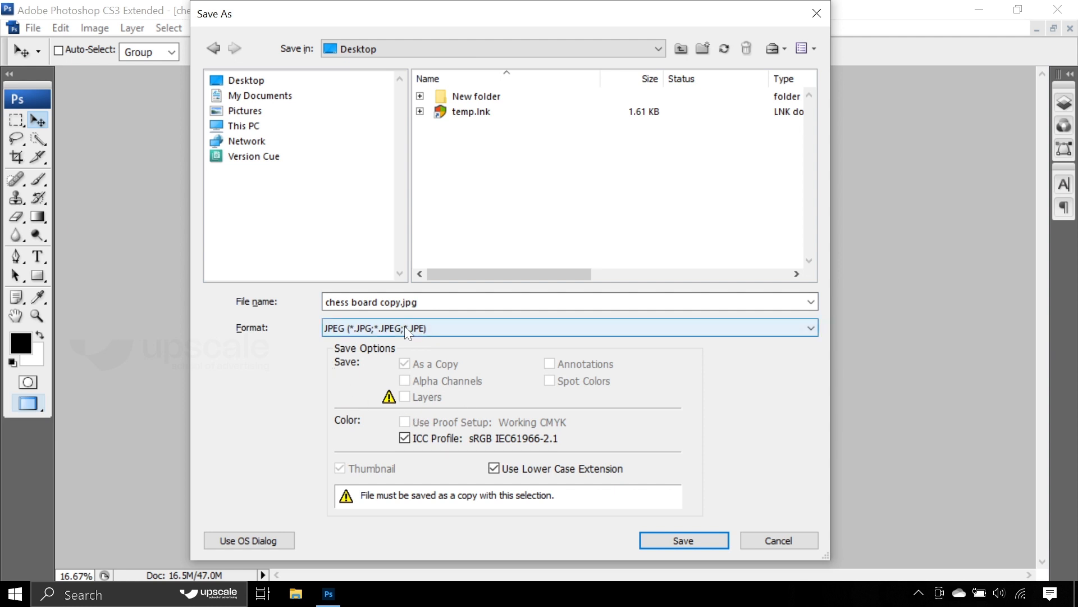
Step: Save chess board copy.jpg with Maximum quality 12 and the Baseline ("Standard") format option
left_click(668, 535)
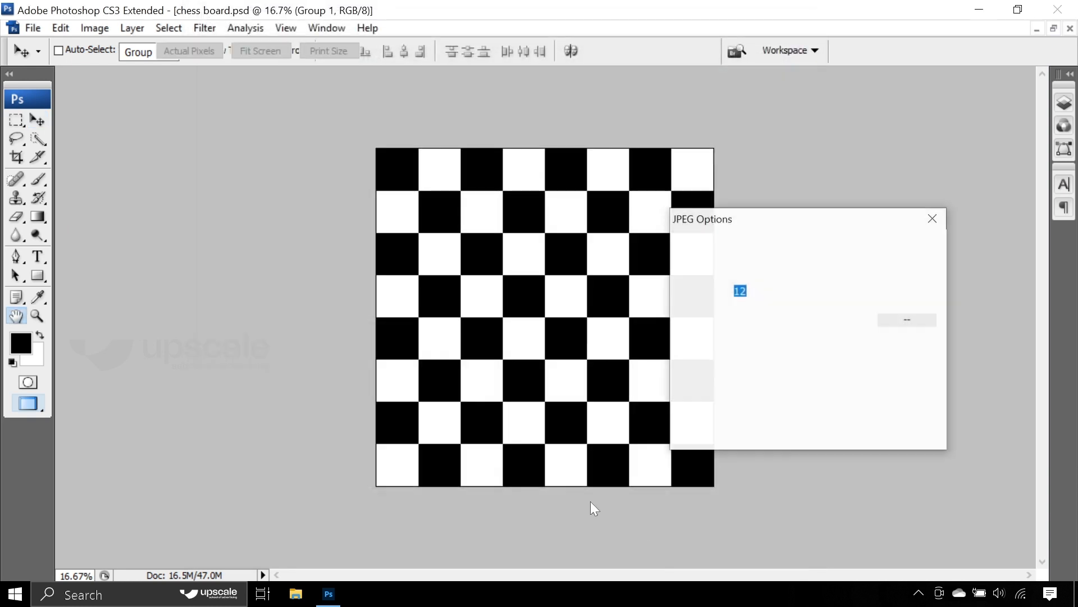
left_click_drag(760, 226, 500, 186)
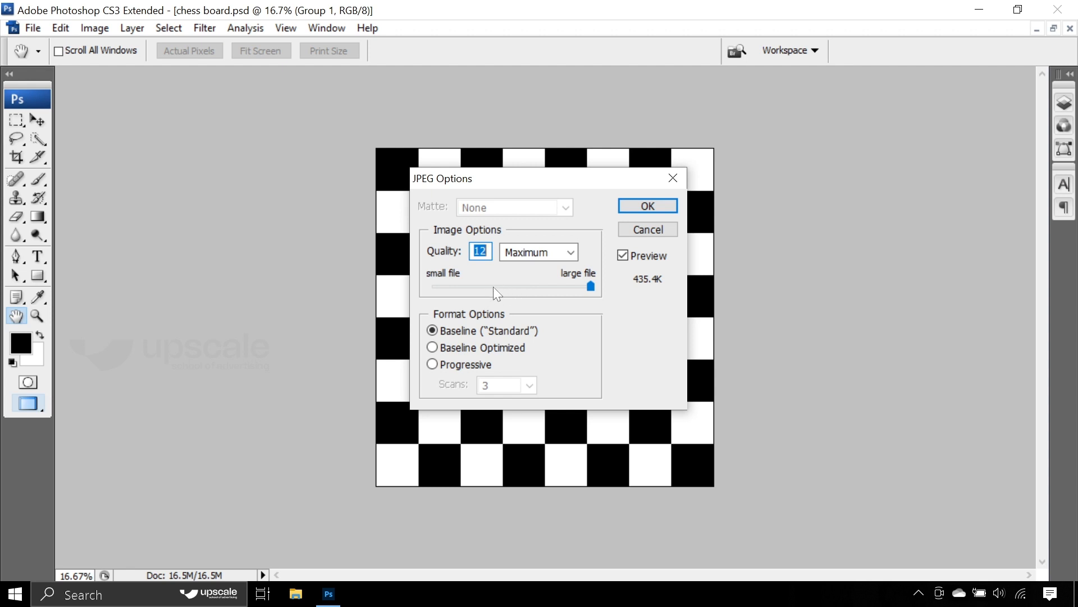
left_click(643, 208)
key("v")
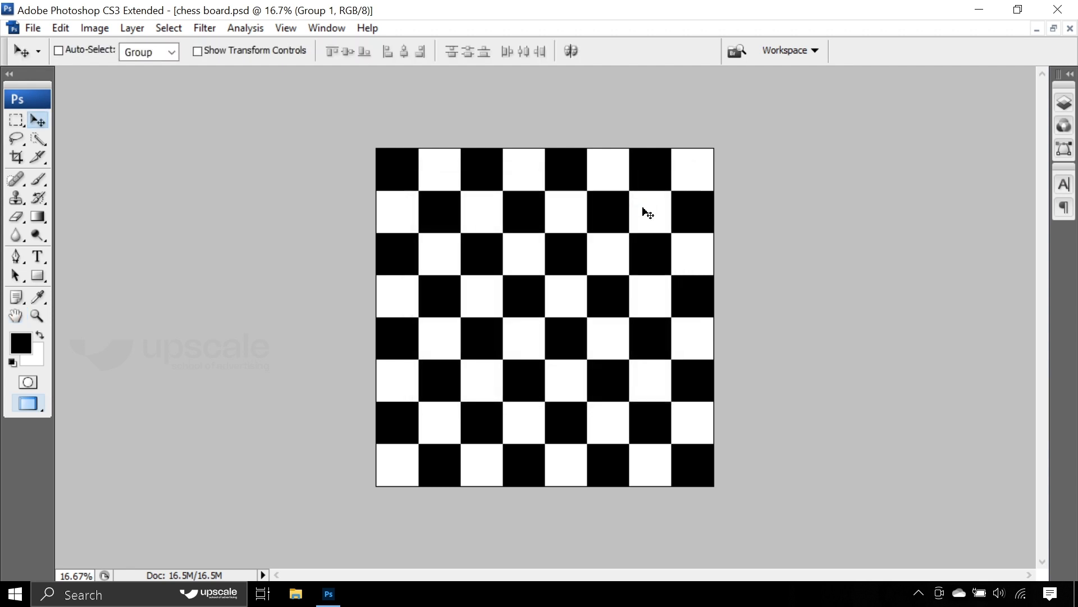
Step: Show the desktop and open the exported chess board copy image to view it
left_click(1077, 595)
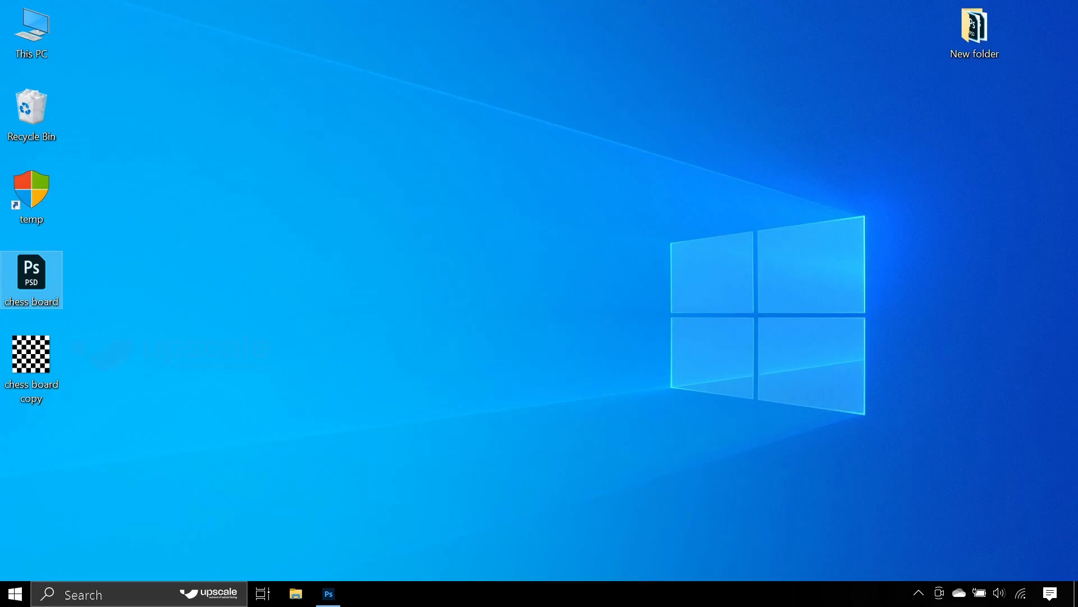
mouse_move(30, 371)
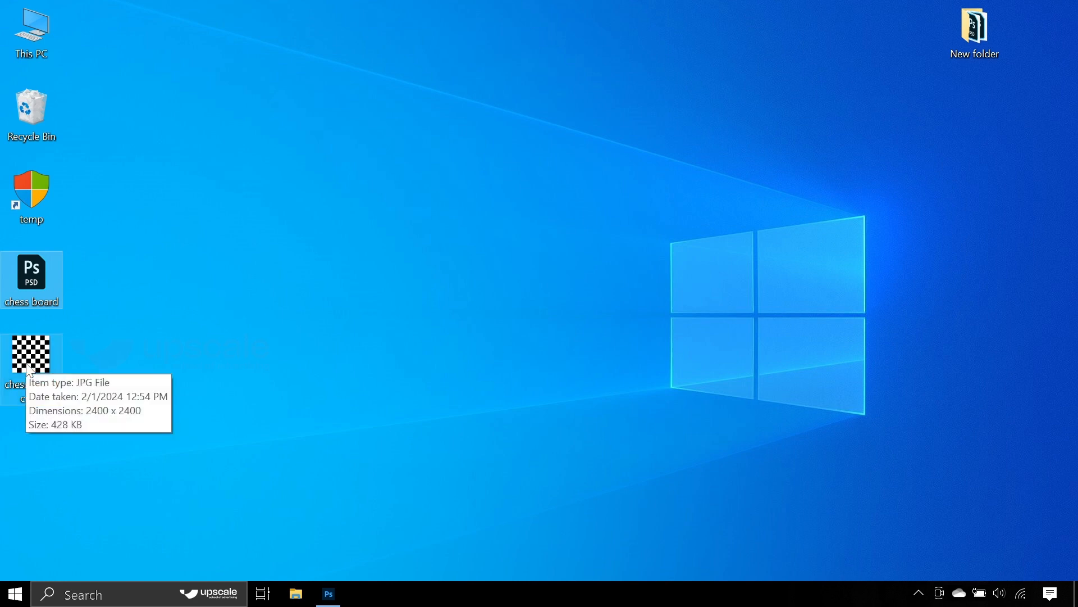
left_click(56, 374)
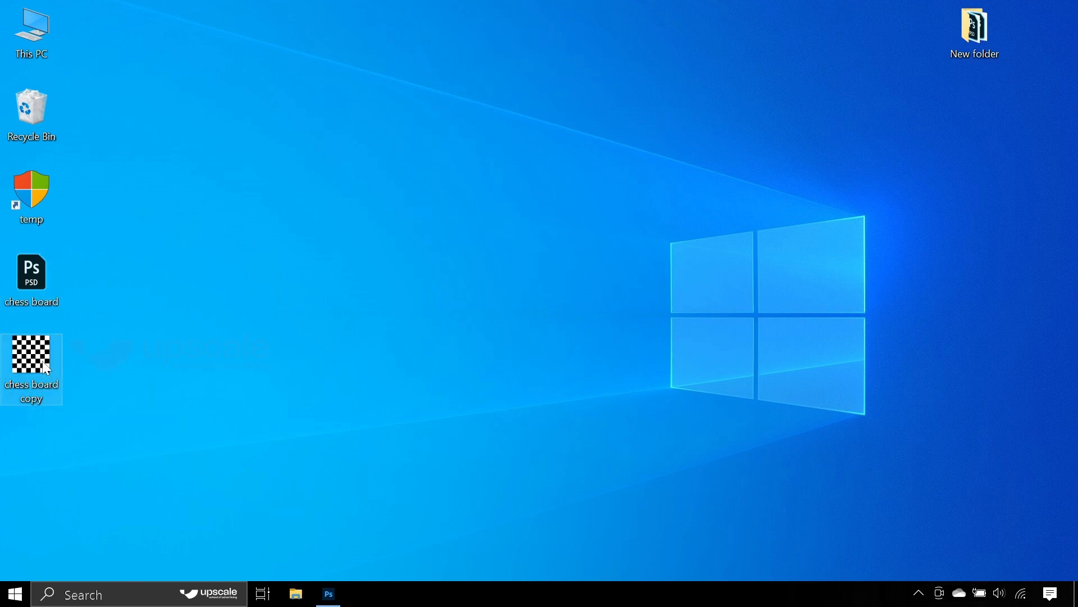
double_click(45, 366)
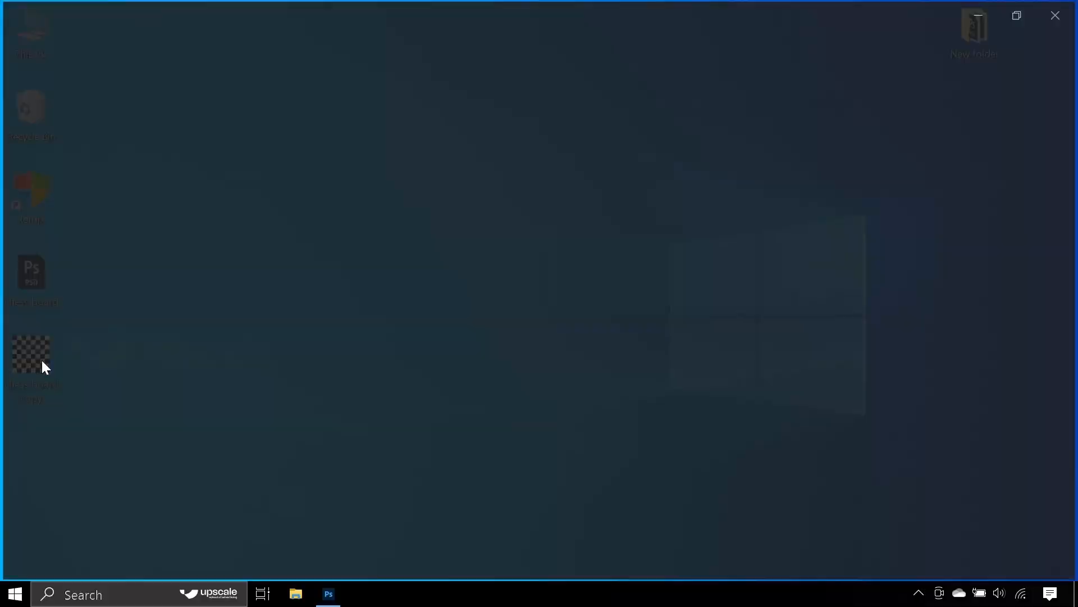